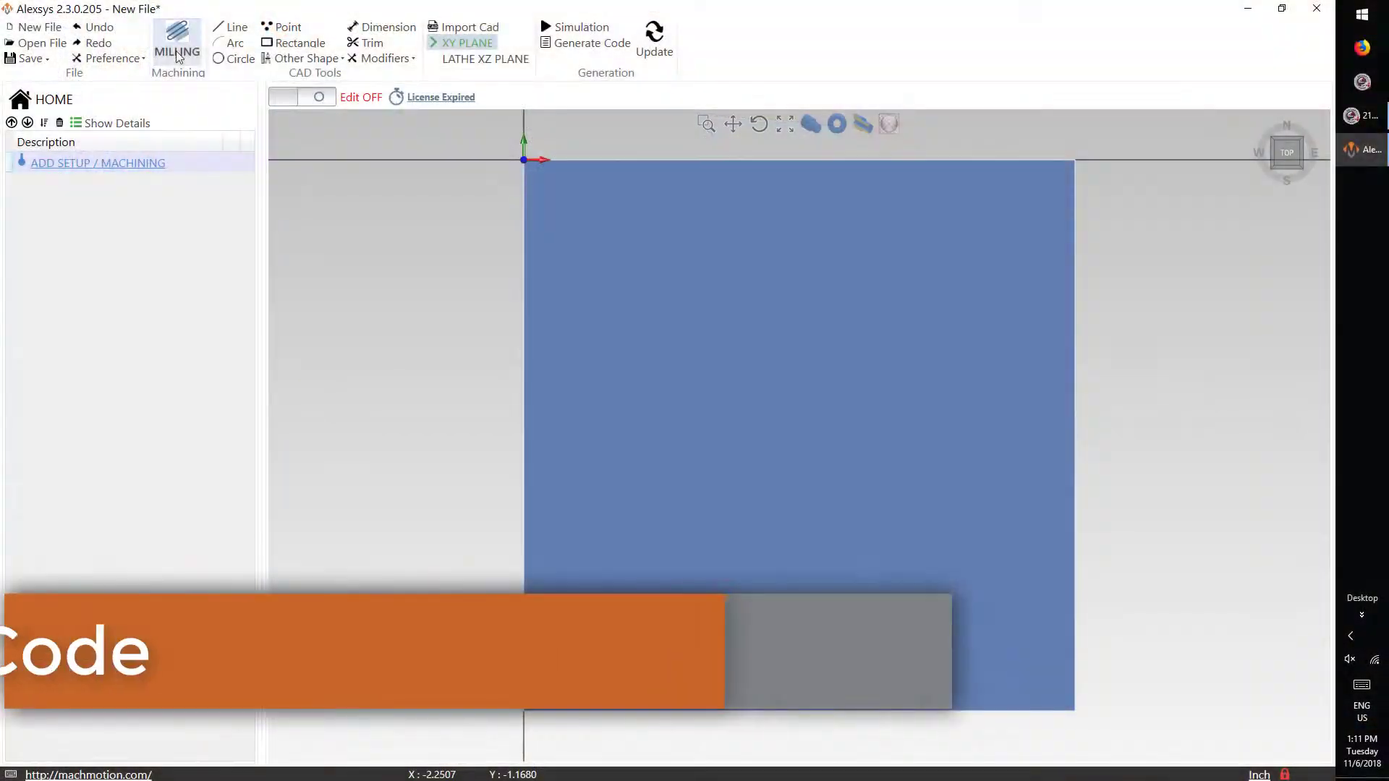
- Start a new Vertical Mill setup from the Milling operations list
click(176, 50)
click(217, 81)
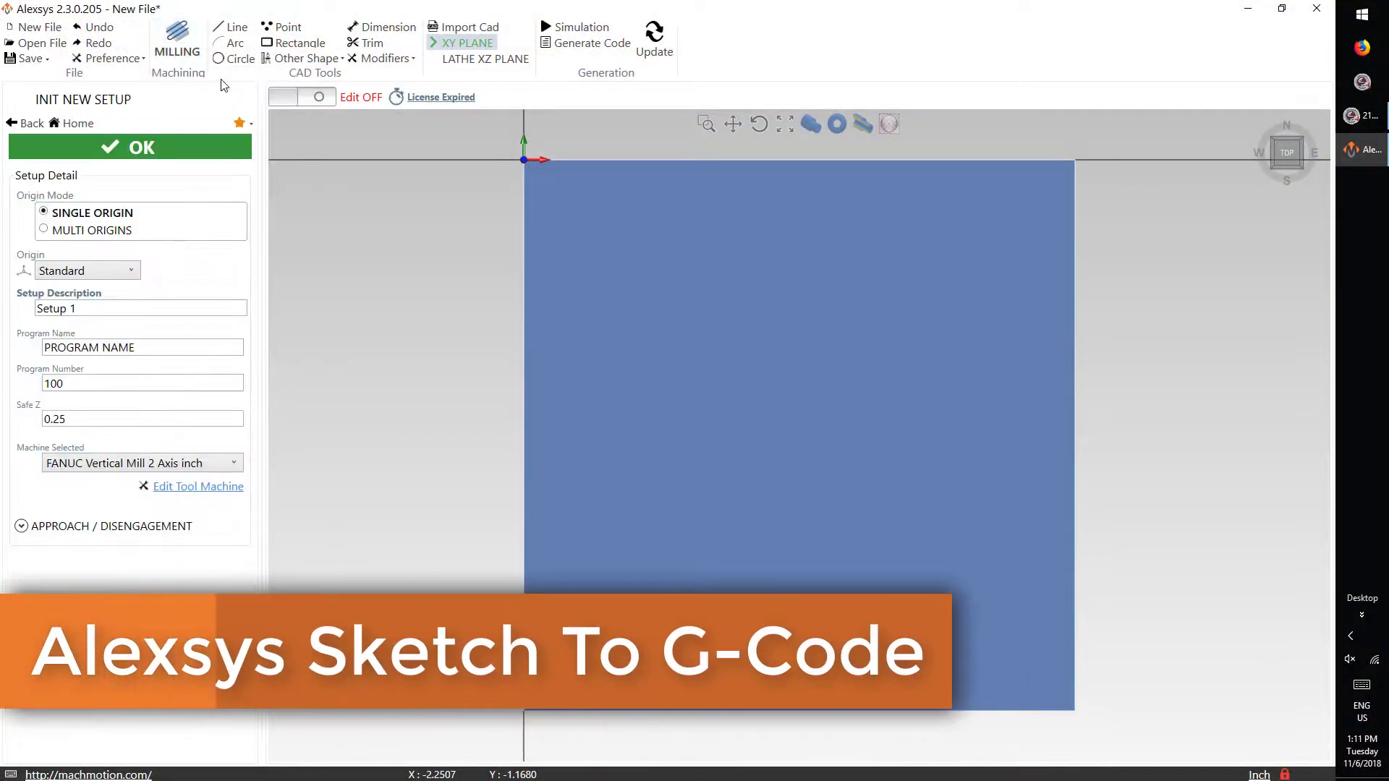
click(150, 149)
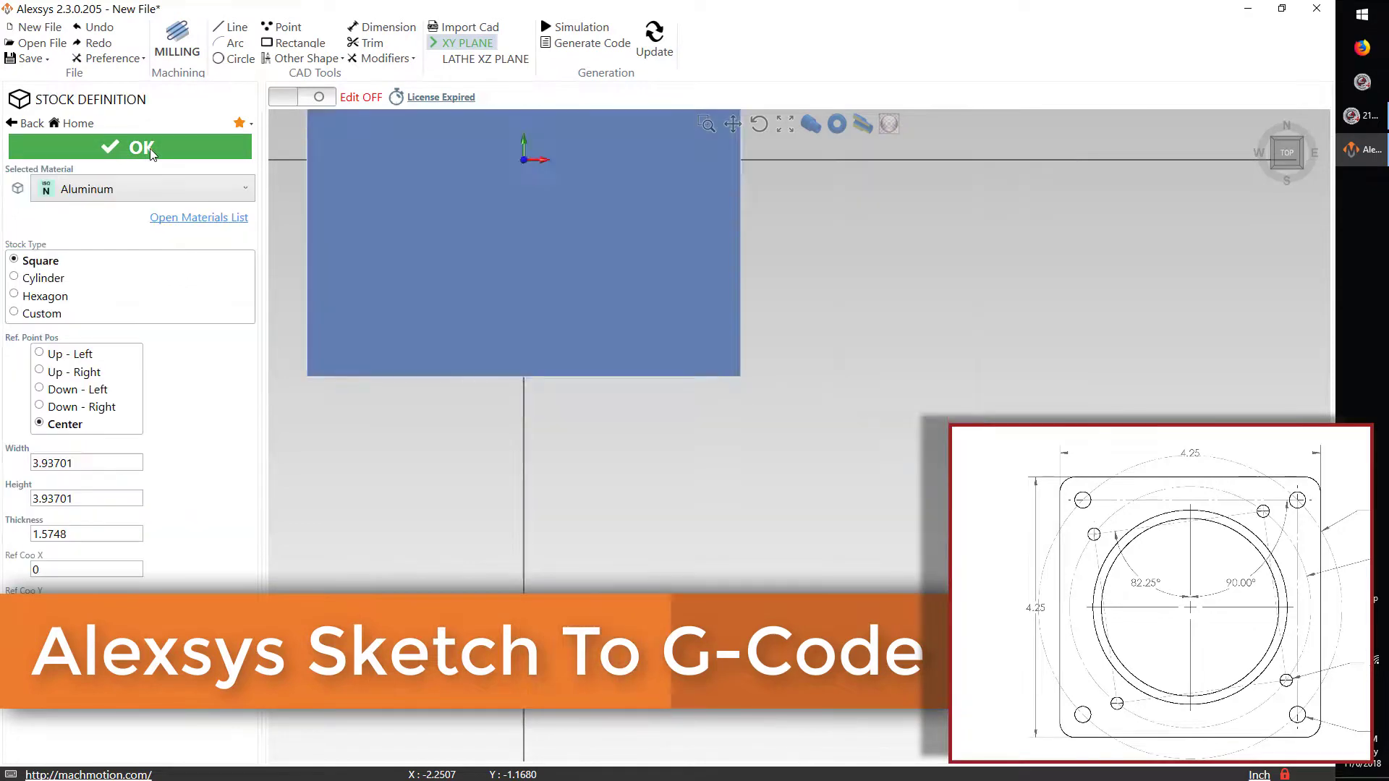
- Define the stock as Width 5, Height 5 and Thickness .375
click(83, 465)
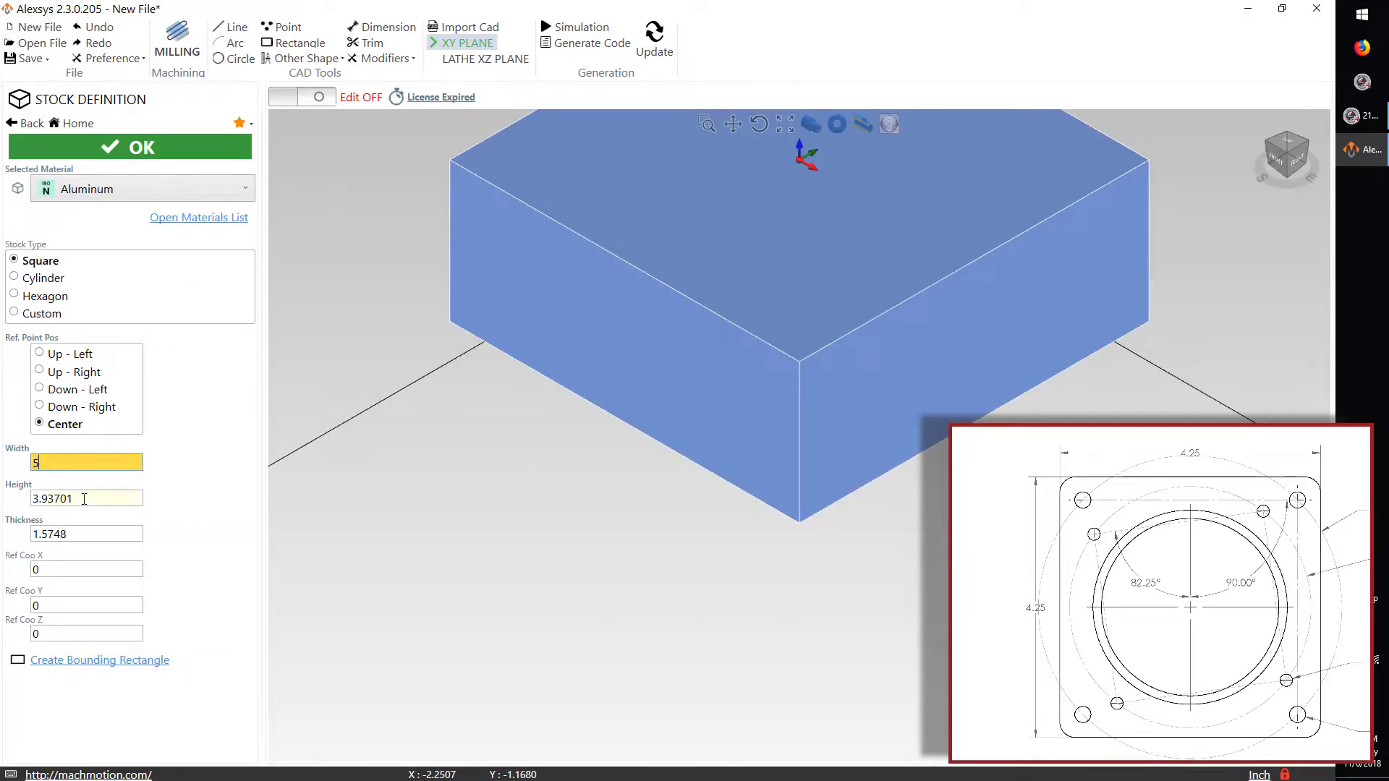
click(84, 499)
click(84, 535)
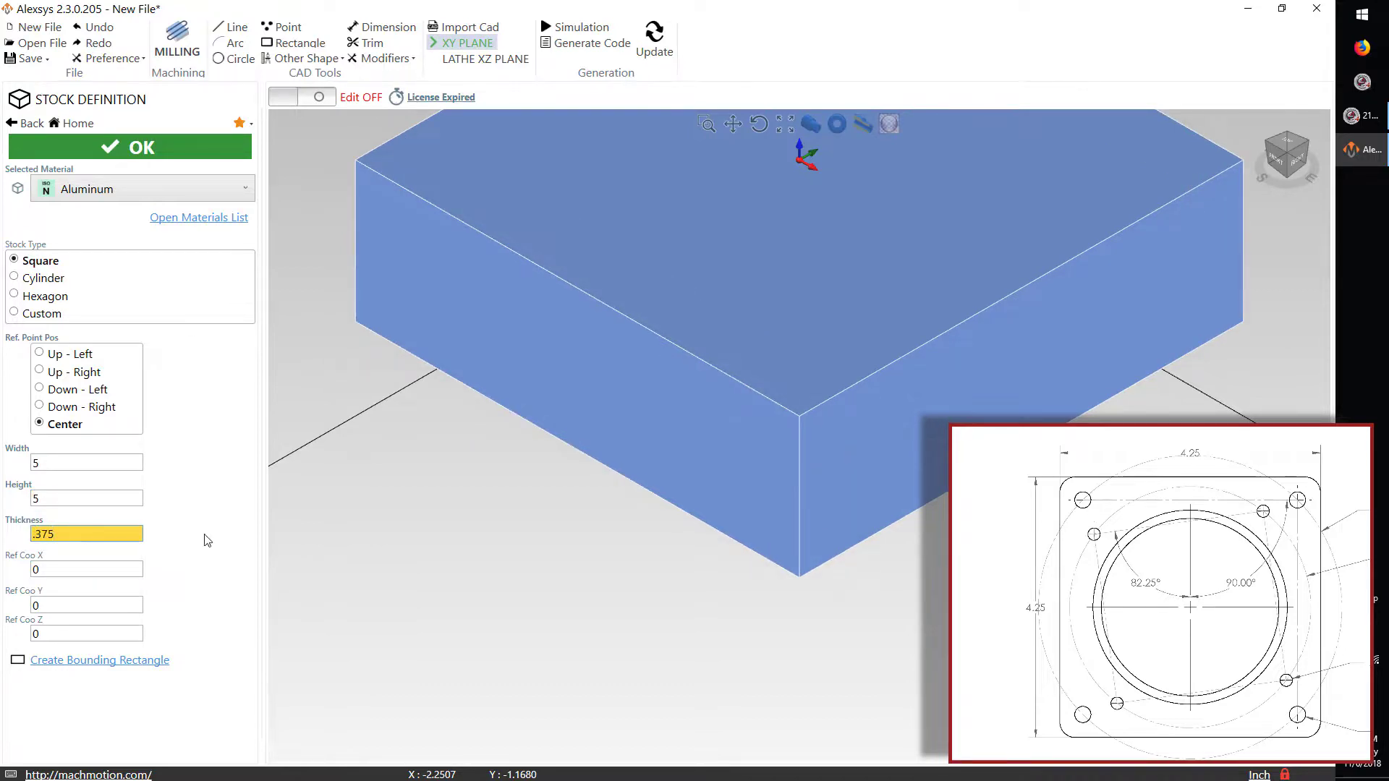
key(Return)
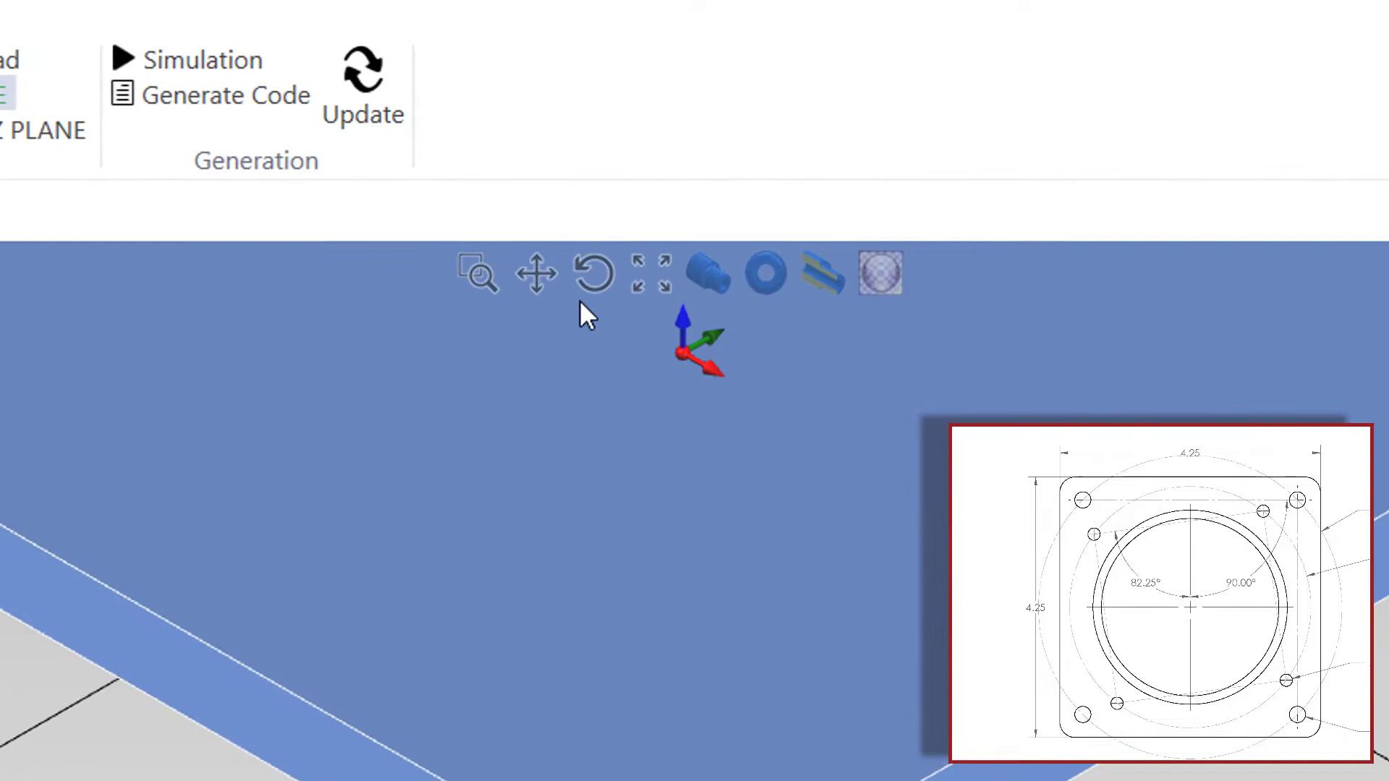
- In isometric view, draw a Pocket circle centred at 0,0 with radius 1.447
click(707, 275)
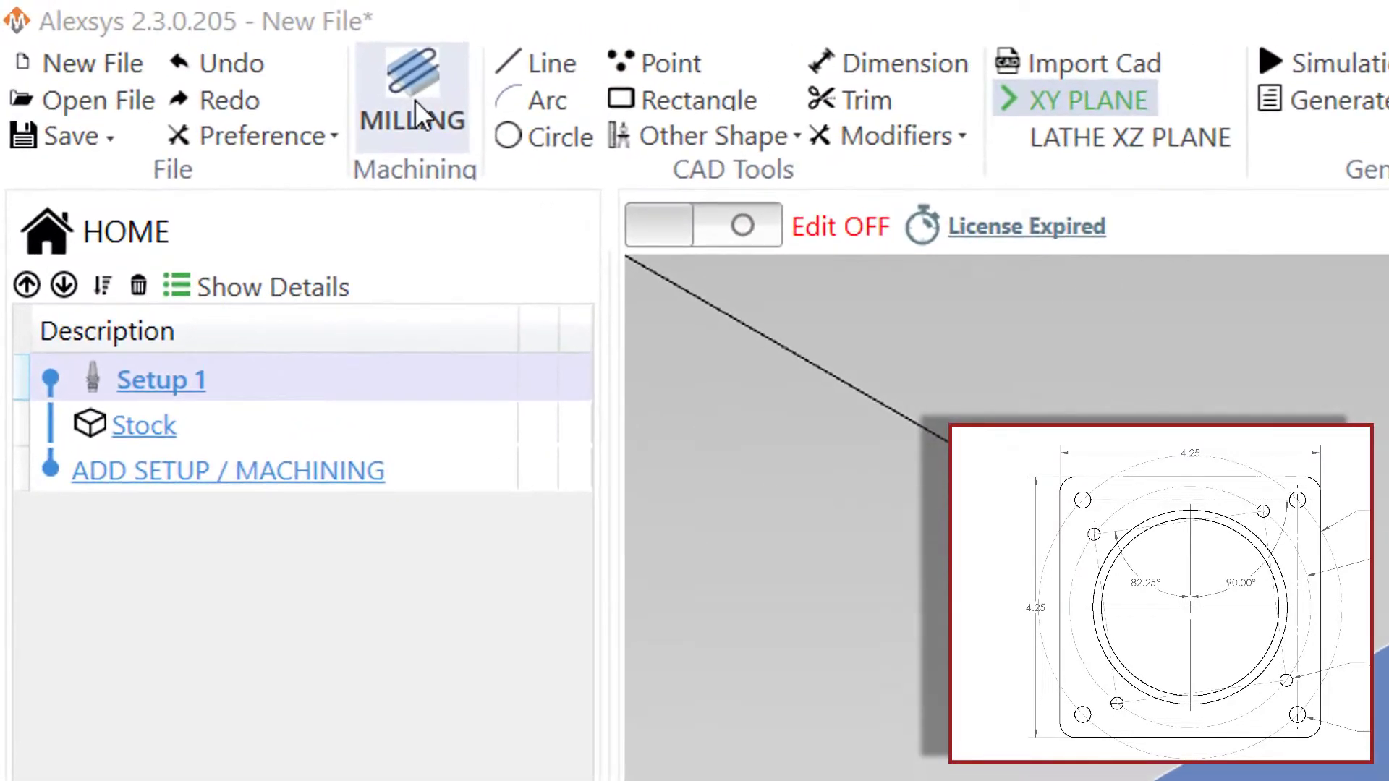
click(178, 43)
mouse_move(466, 410)
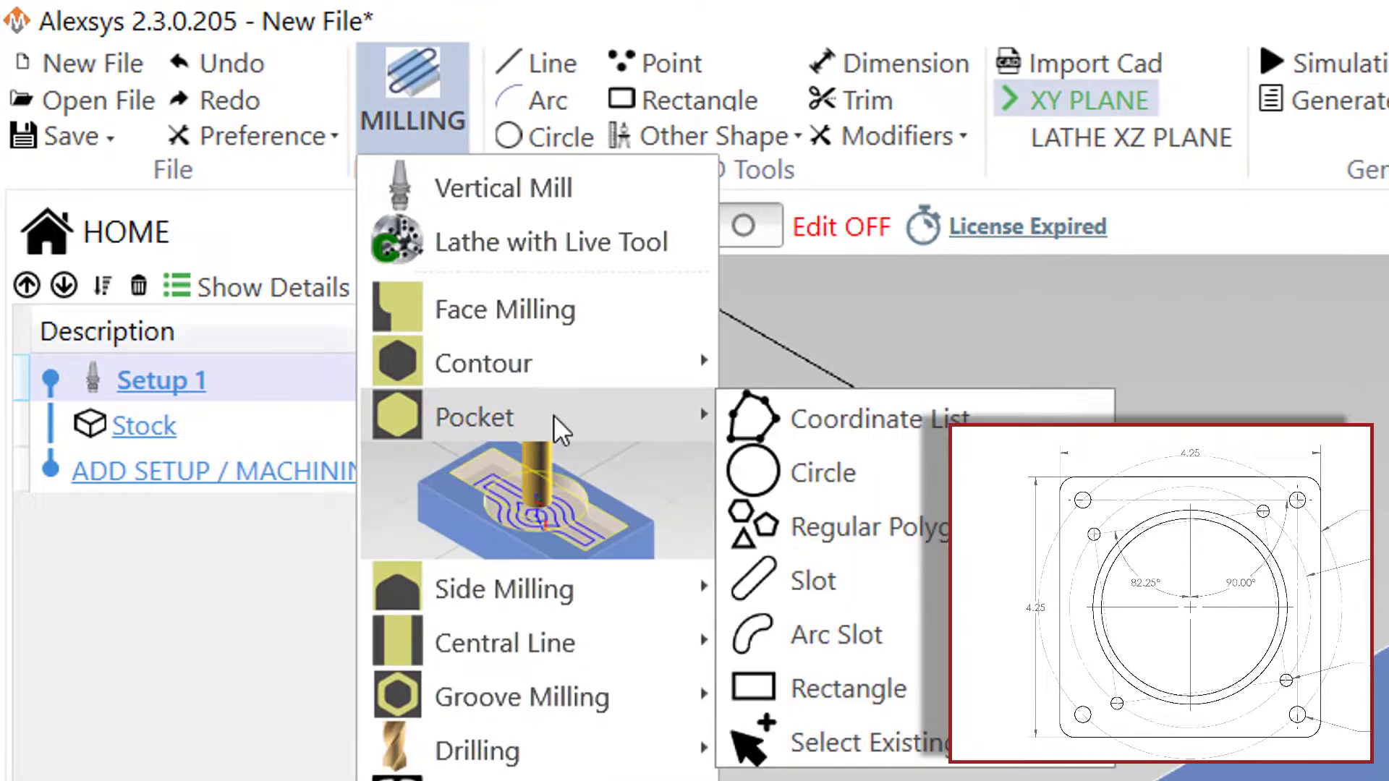
click(854, 474)
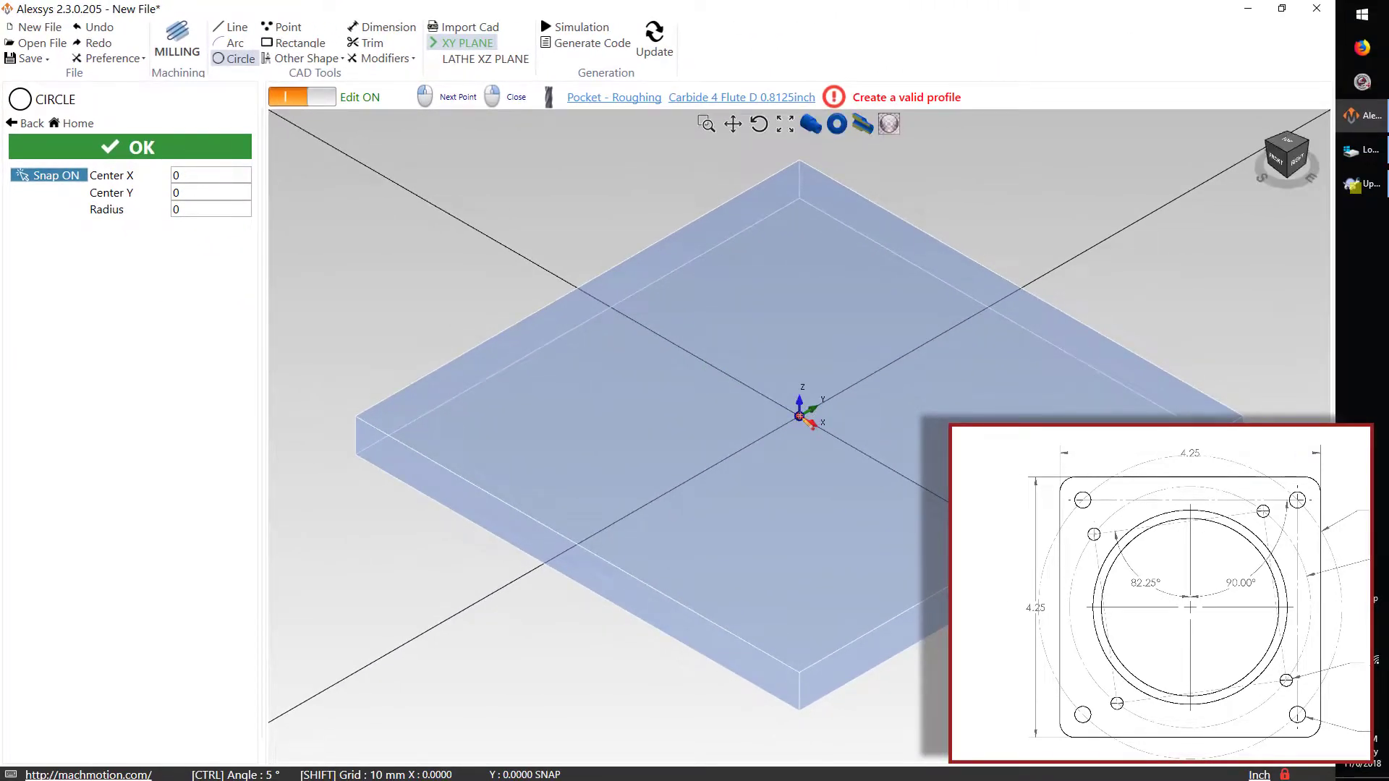
click(800, 416)
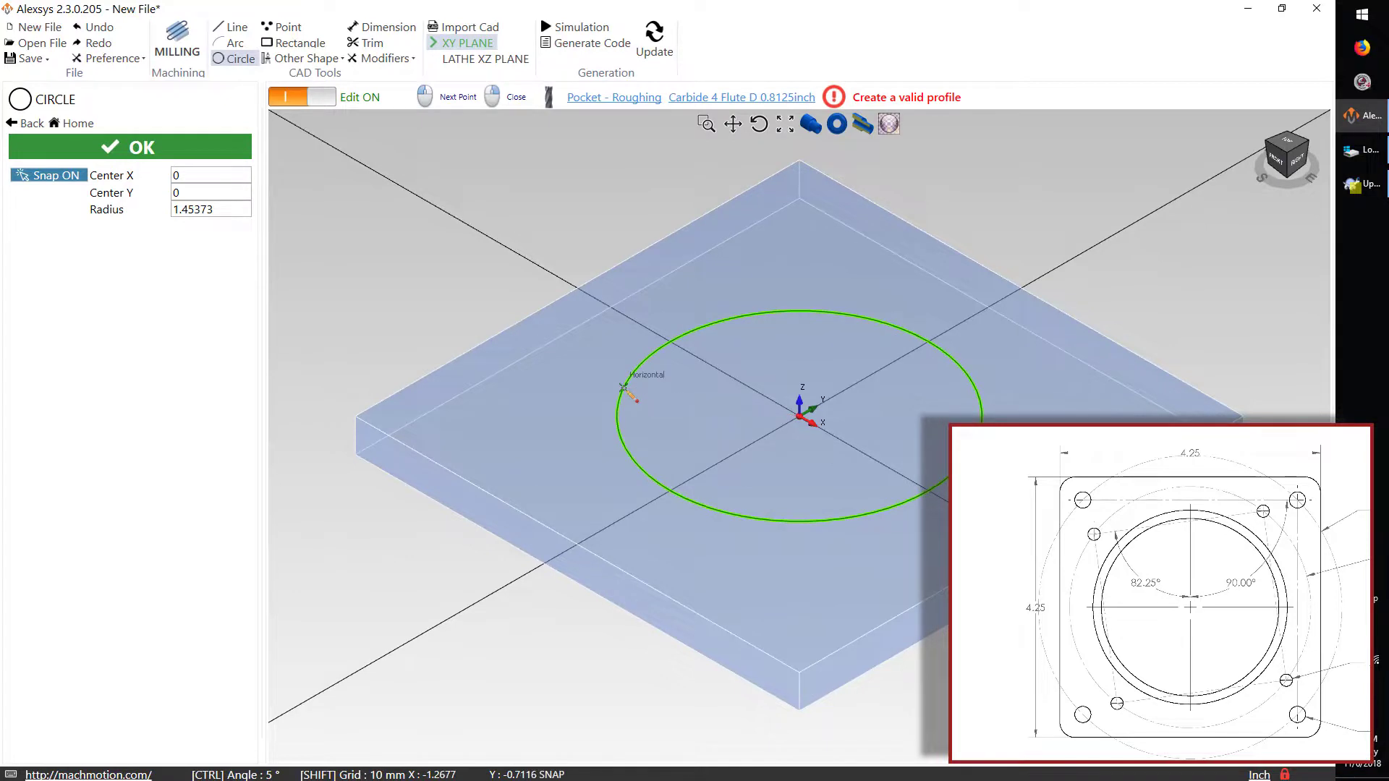
click(223, 210)
text(1.)
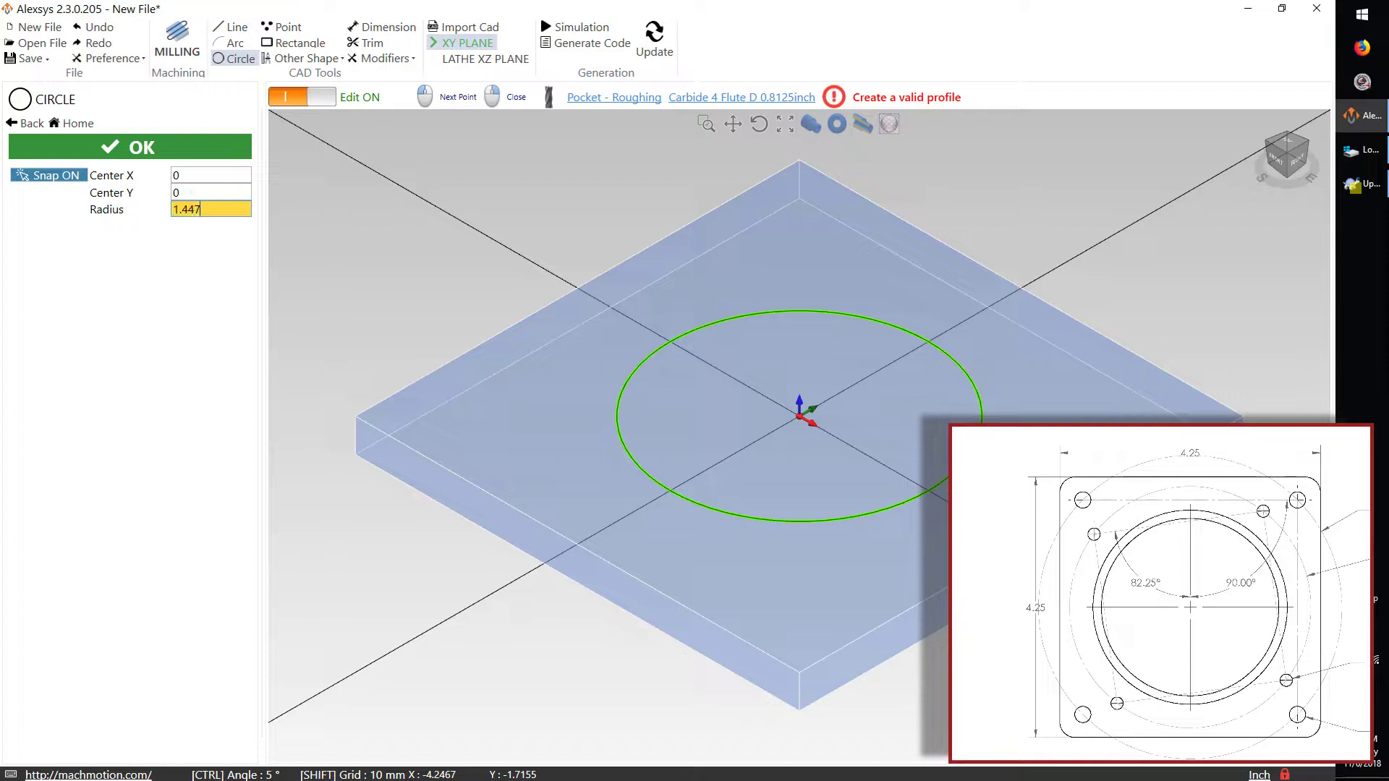
- Set the pocket to depth .38 with Ramping plunge, Helicoidal roughing and .01 material to remove
click(158, 147)
click(85, 359)
text(.38)
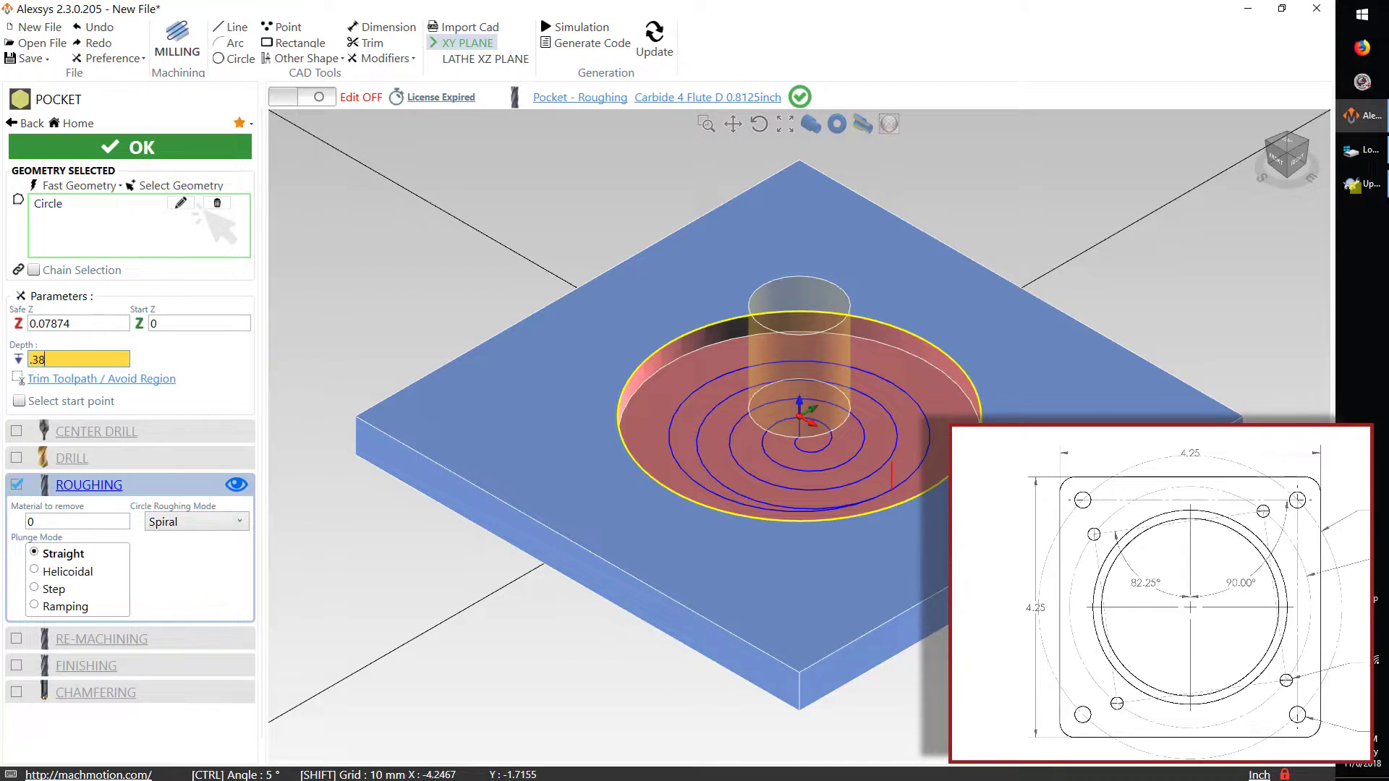
key(Tab)
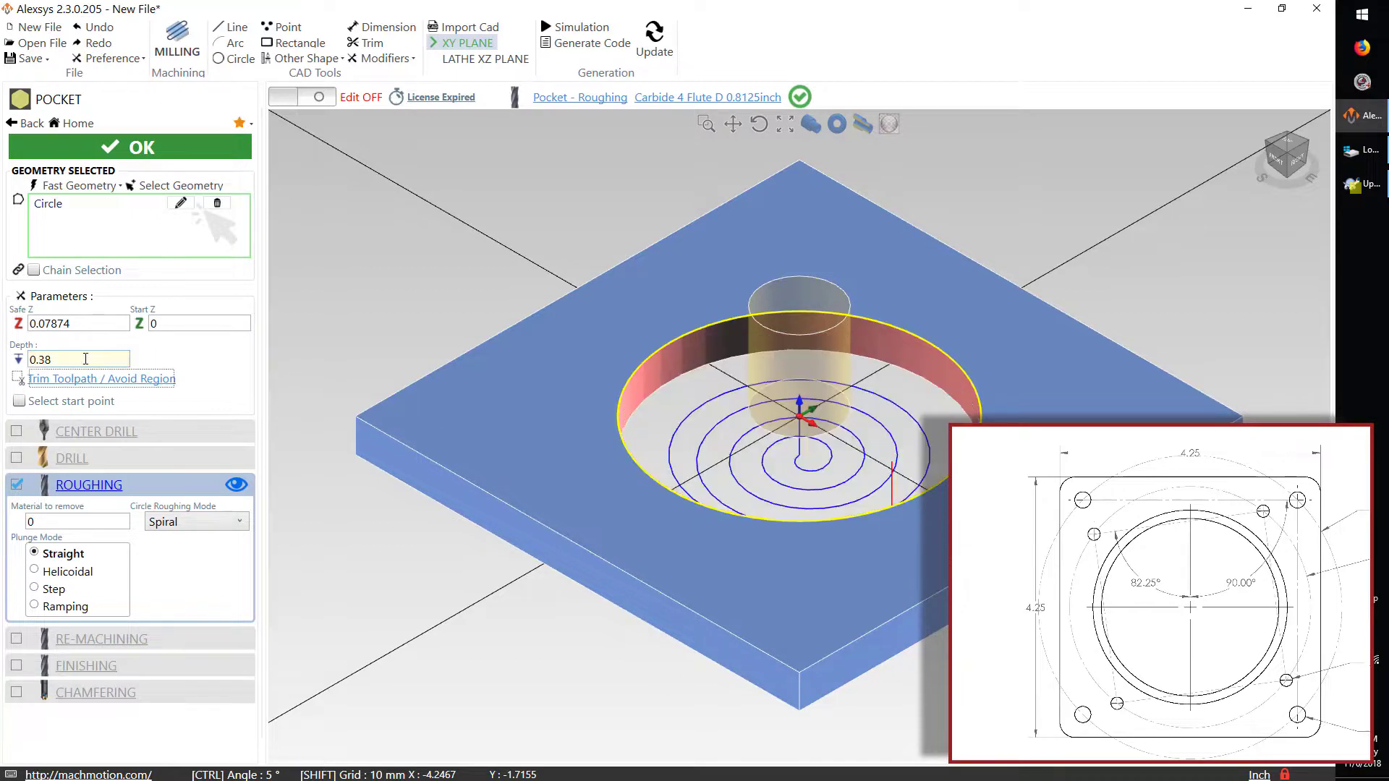
click(63, 608)
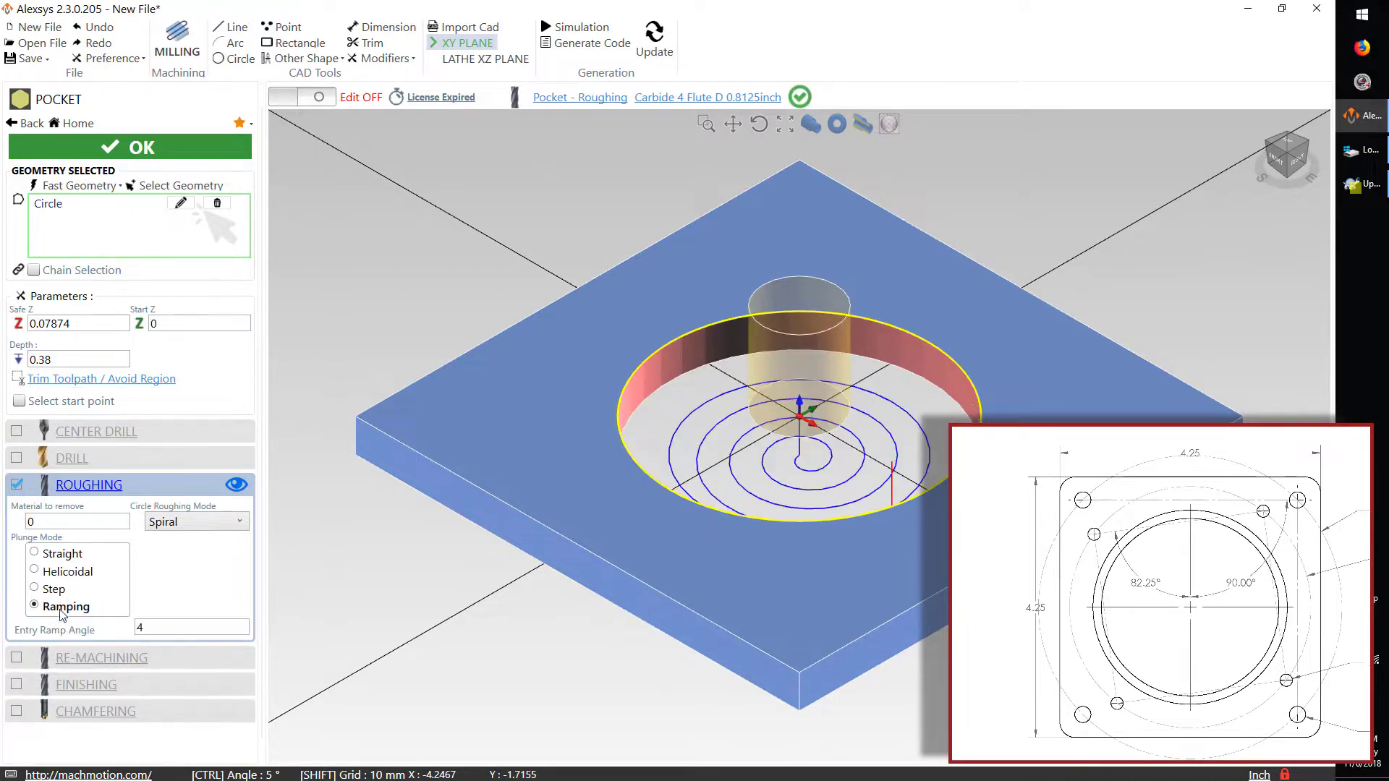
click(187, 523)
click(174, 542)
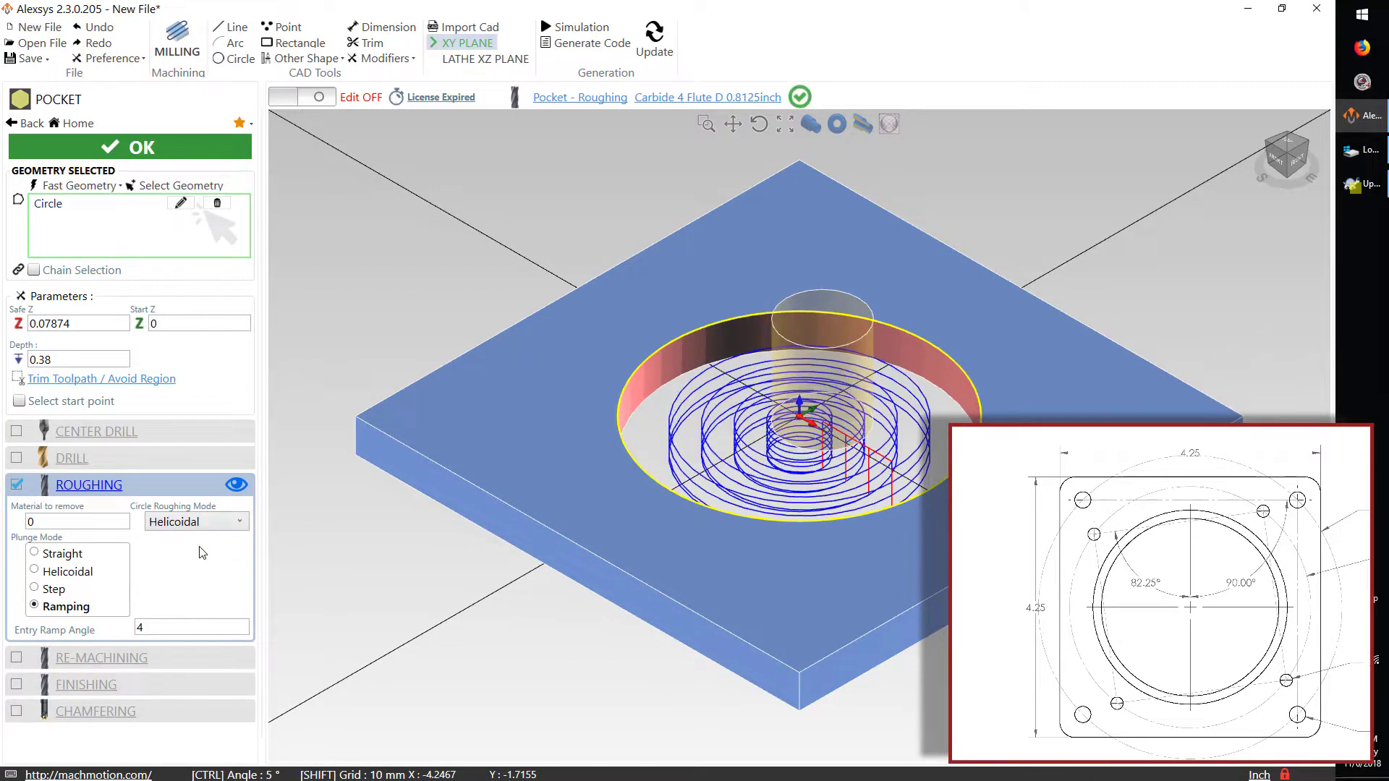
click(84, 519)
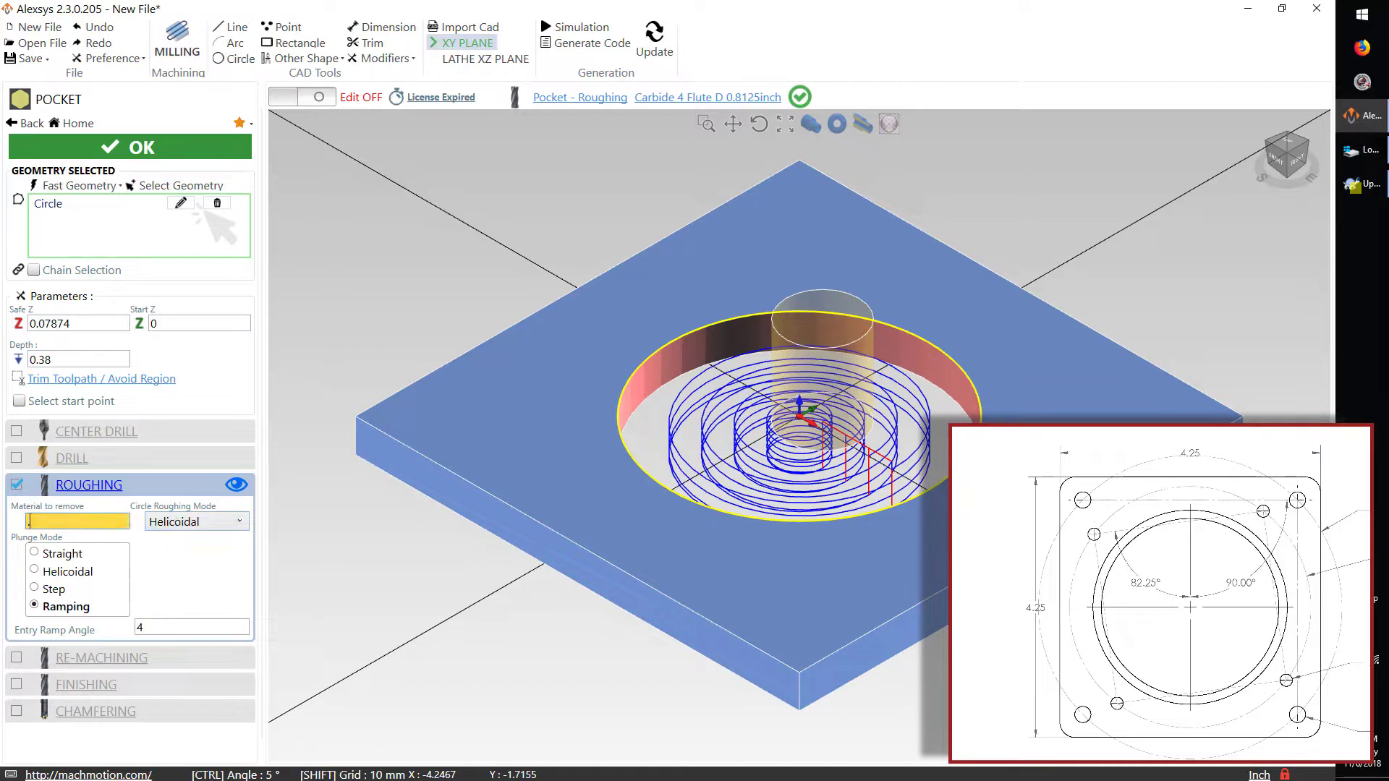
key(Tab)
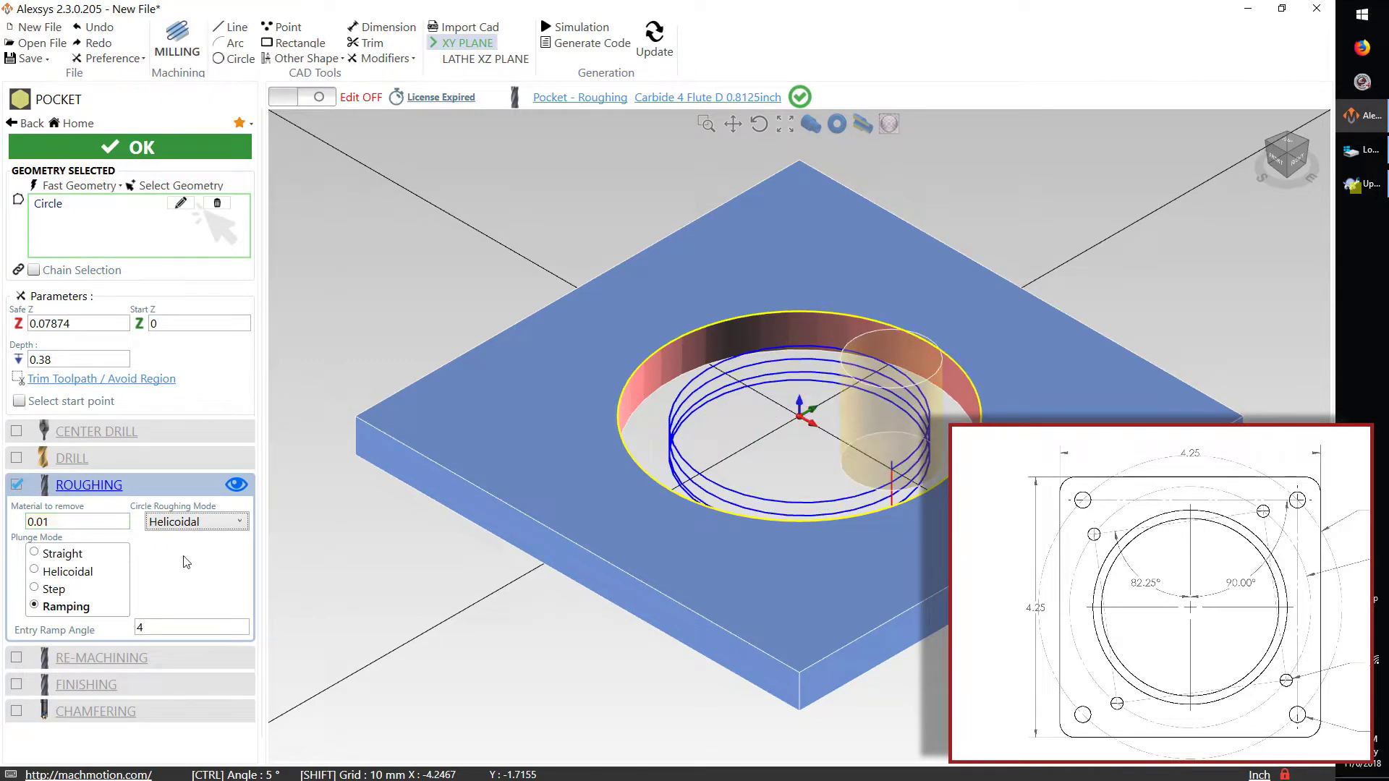
- Choose the HSS 2 Flute D 0.5inch tool for the roughing pocket
click(92, 488)
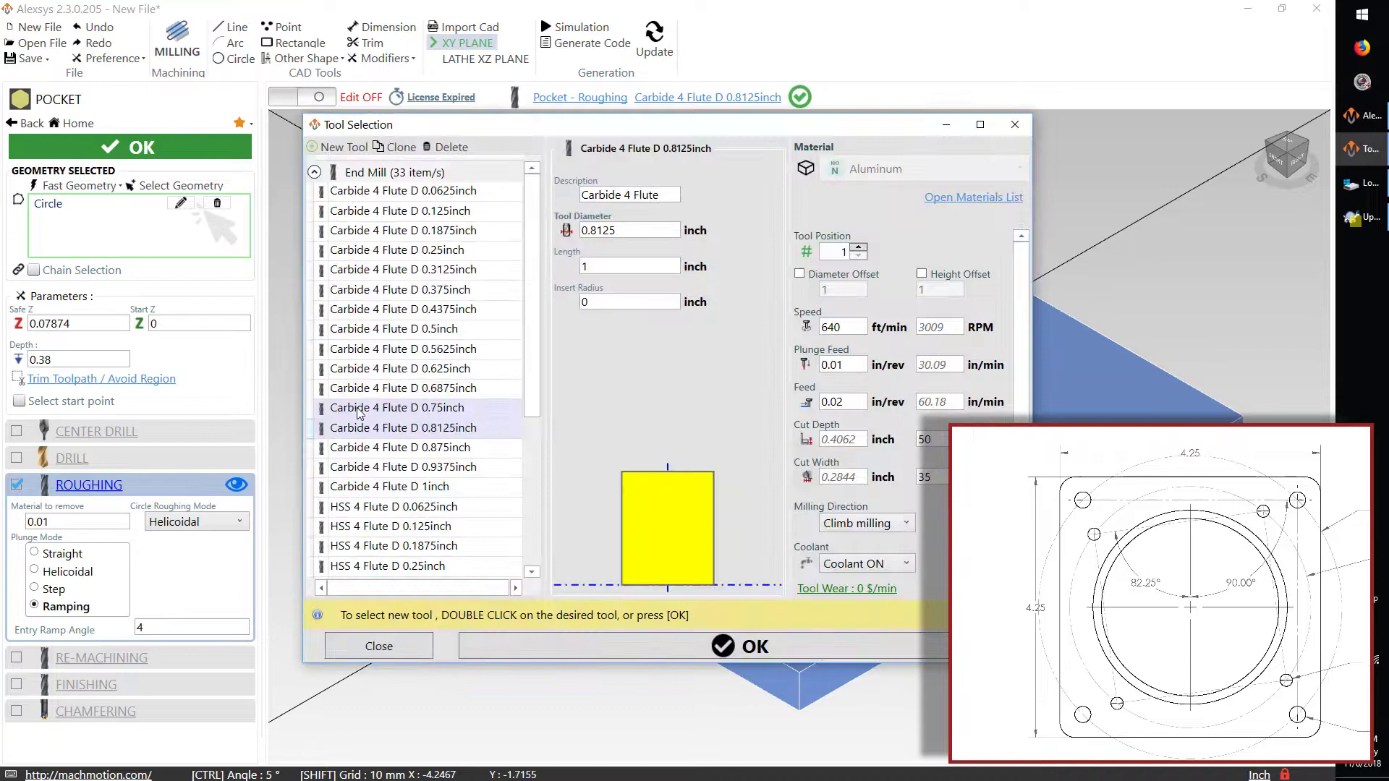
scroll(535, 546, down, 5)
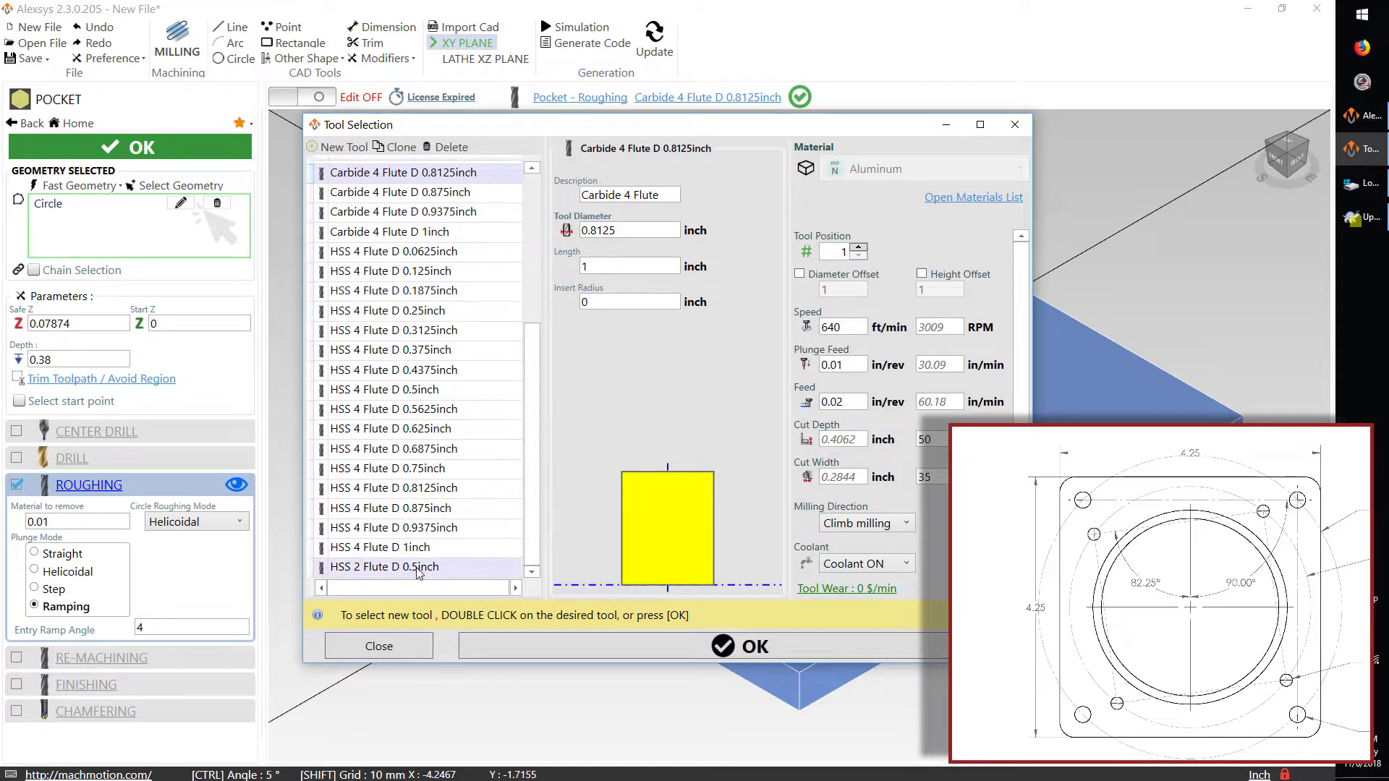
click(452, 574)
click(644, 651)
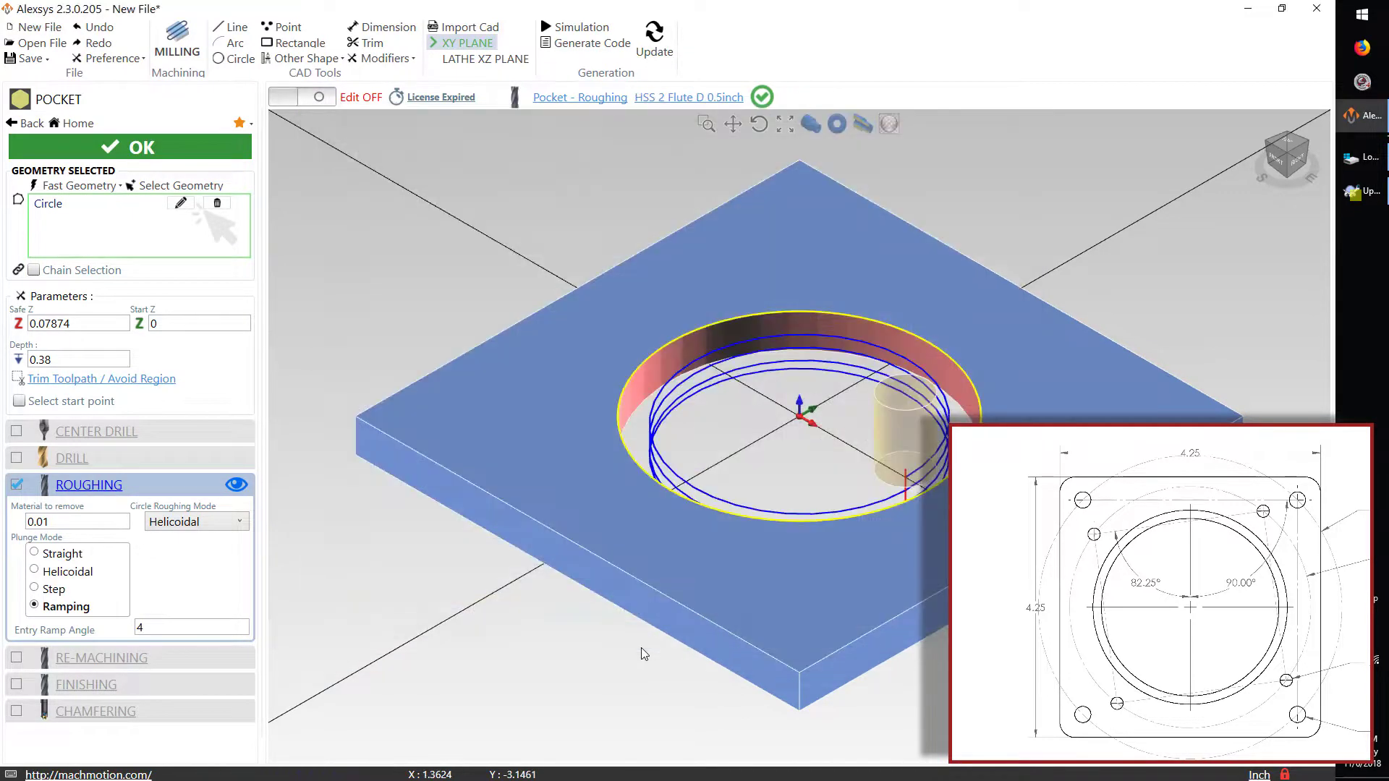
- Save the first pocket and draw a new circle at the origin with radius 1.5845
click(113, 147)
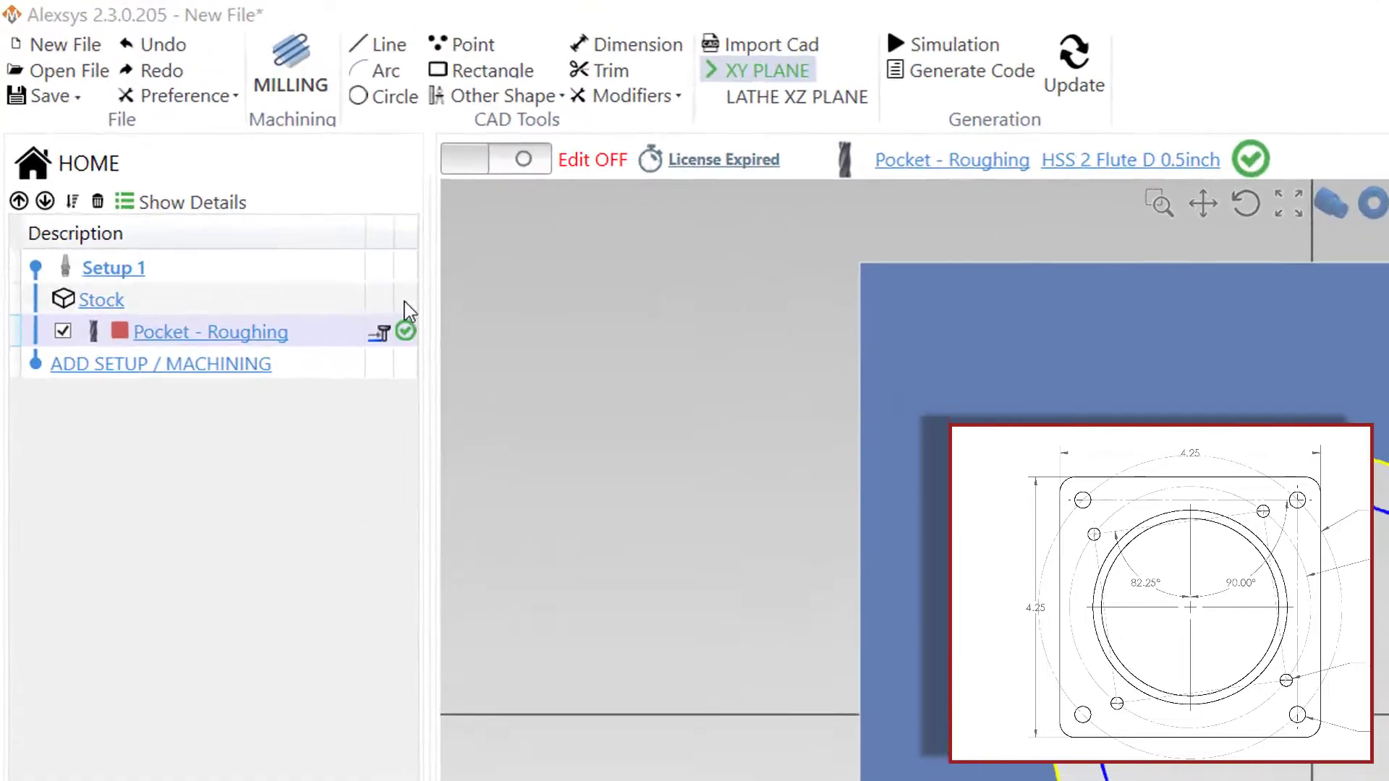
click(177, 45)
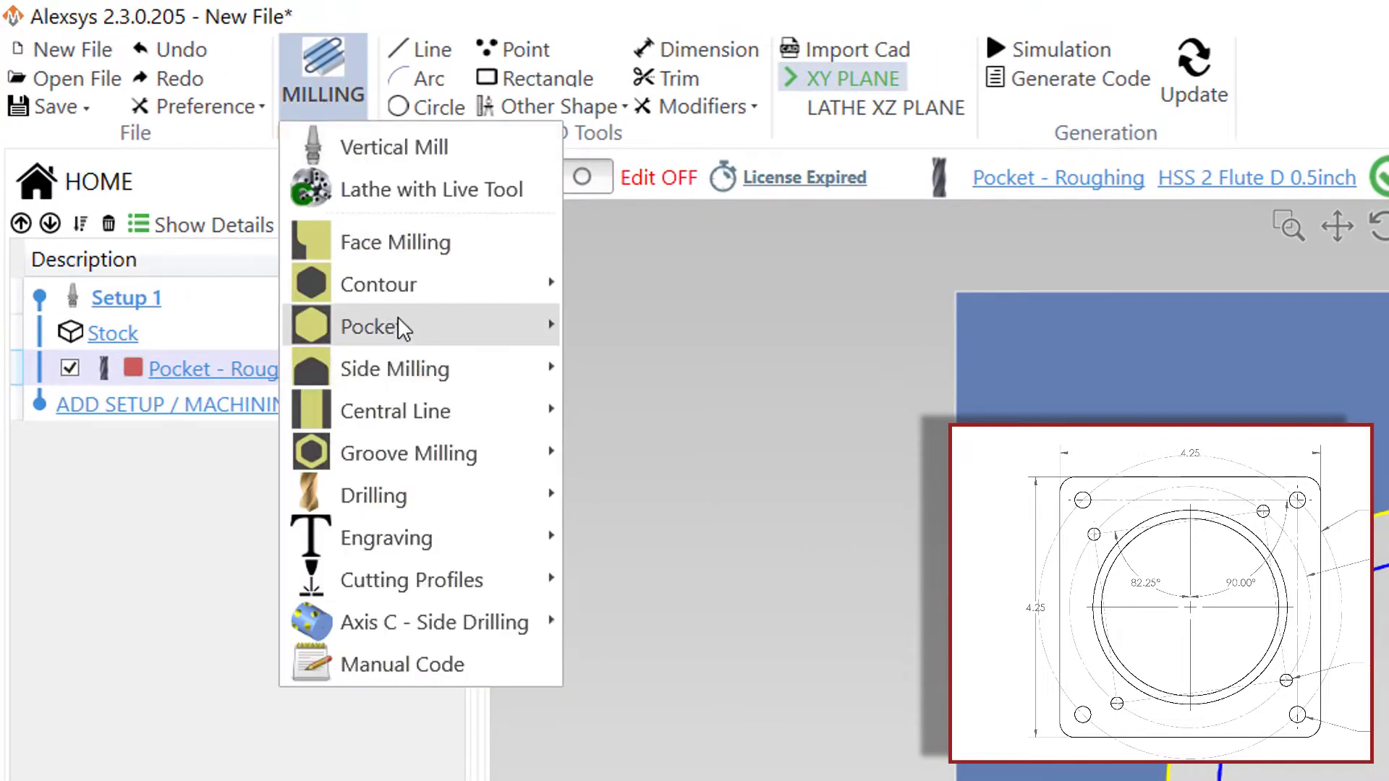
mouse_move(397, 322)
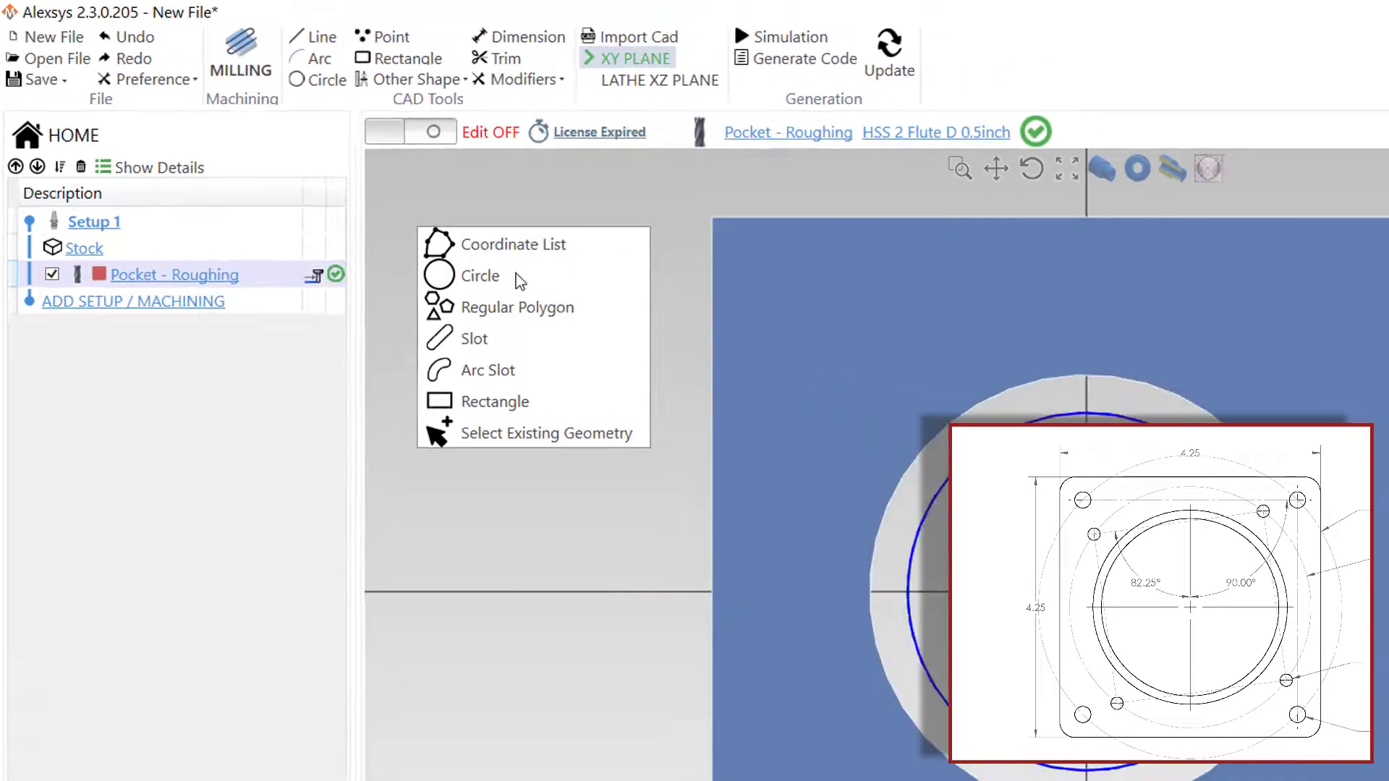
click(516, 275)
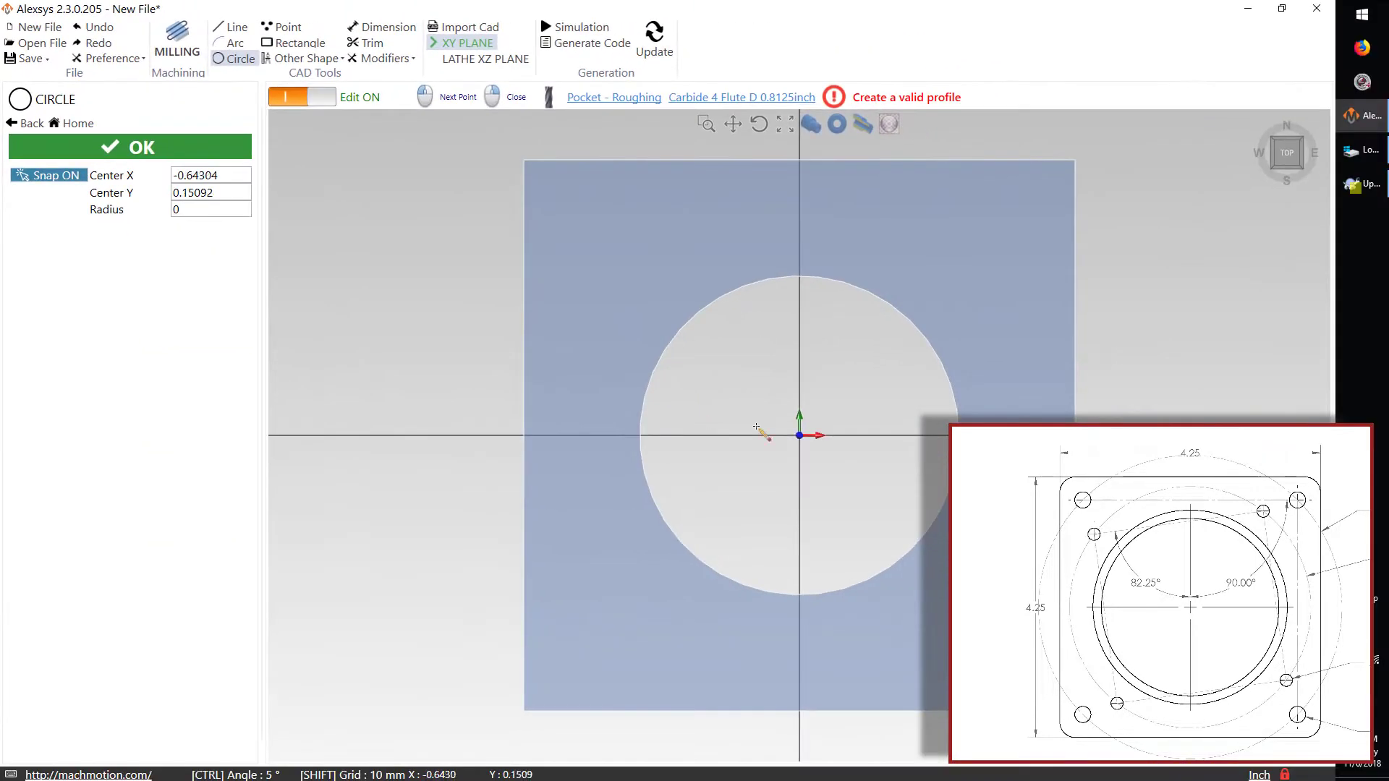
click(792, 436)
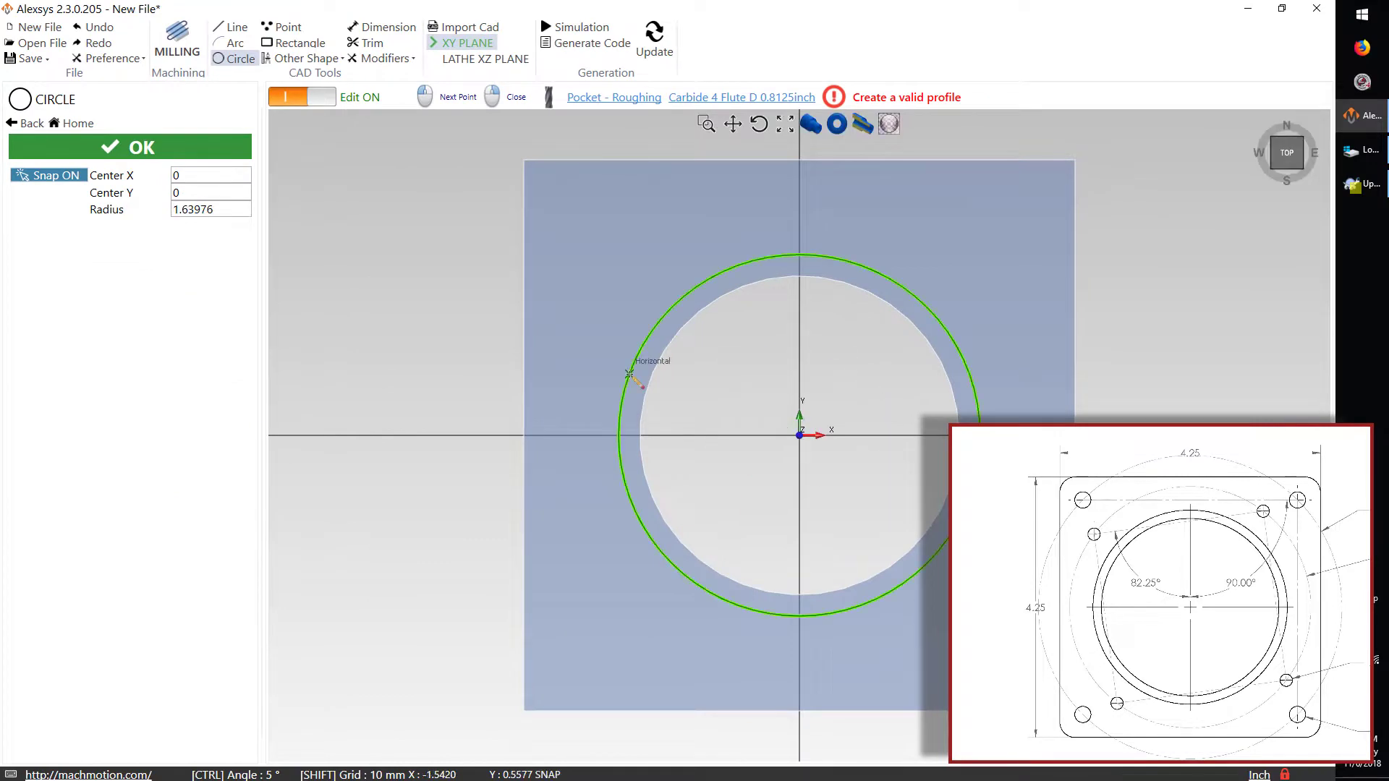
click(218, 212)
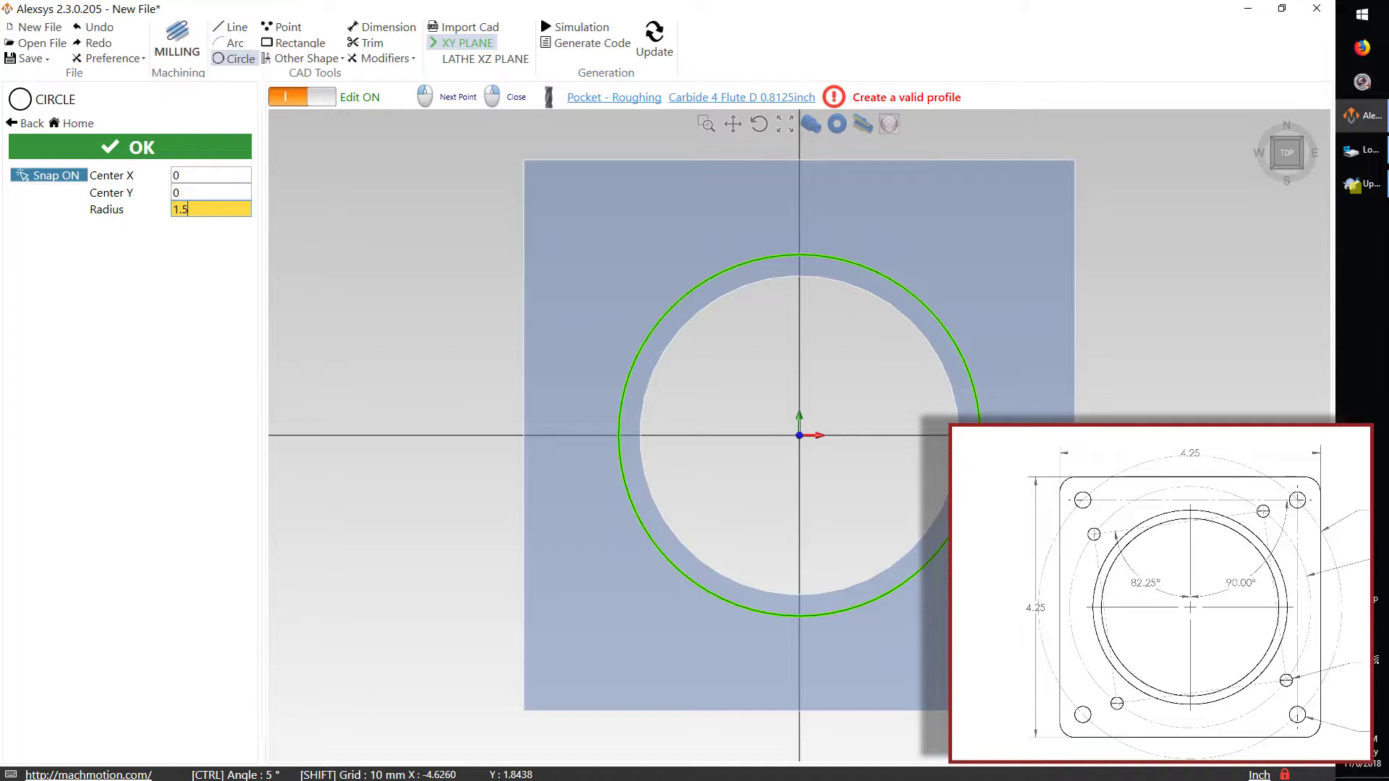
key(Return)
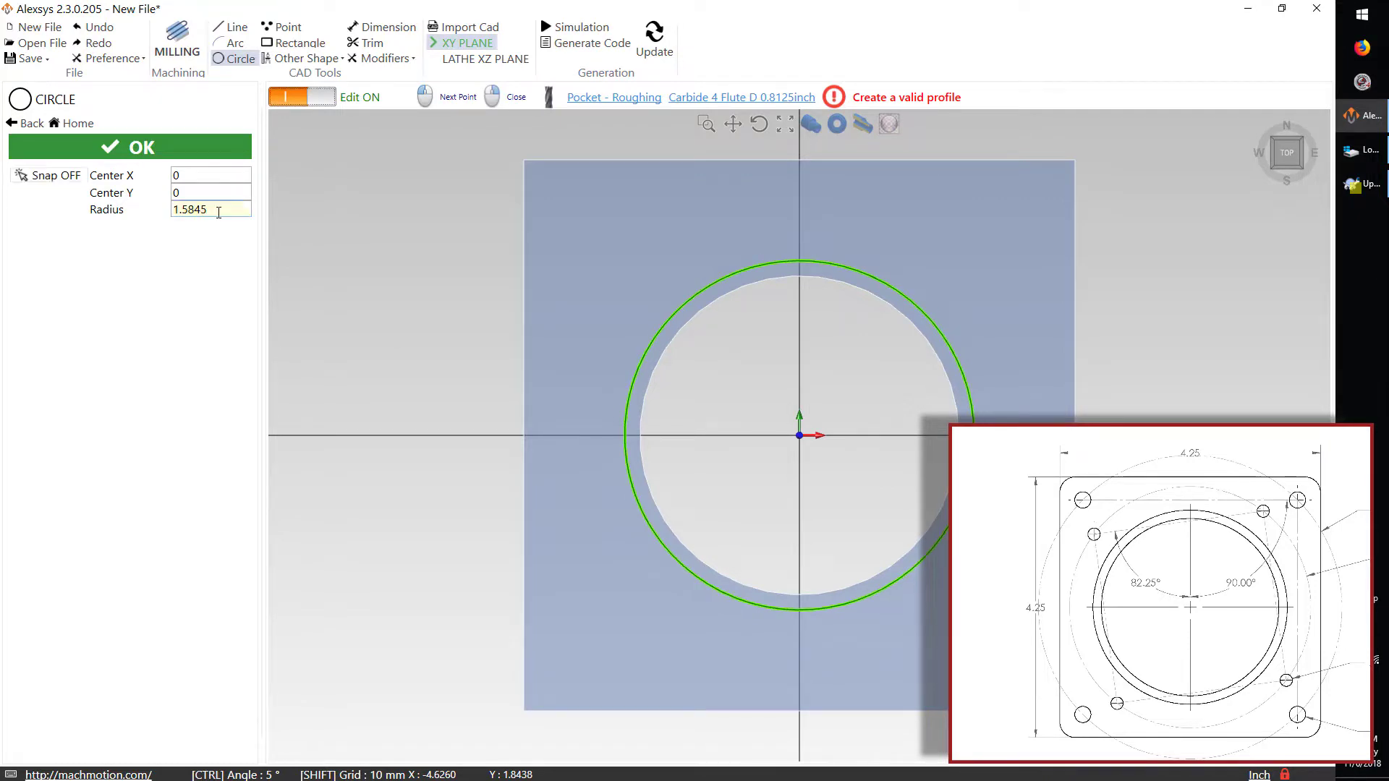
- Make it 0.157 deep with 0.01 to remove, Ramping plunge and Helicoidal roughing, then add it
click(201, 144)
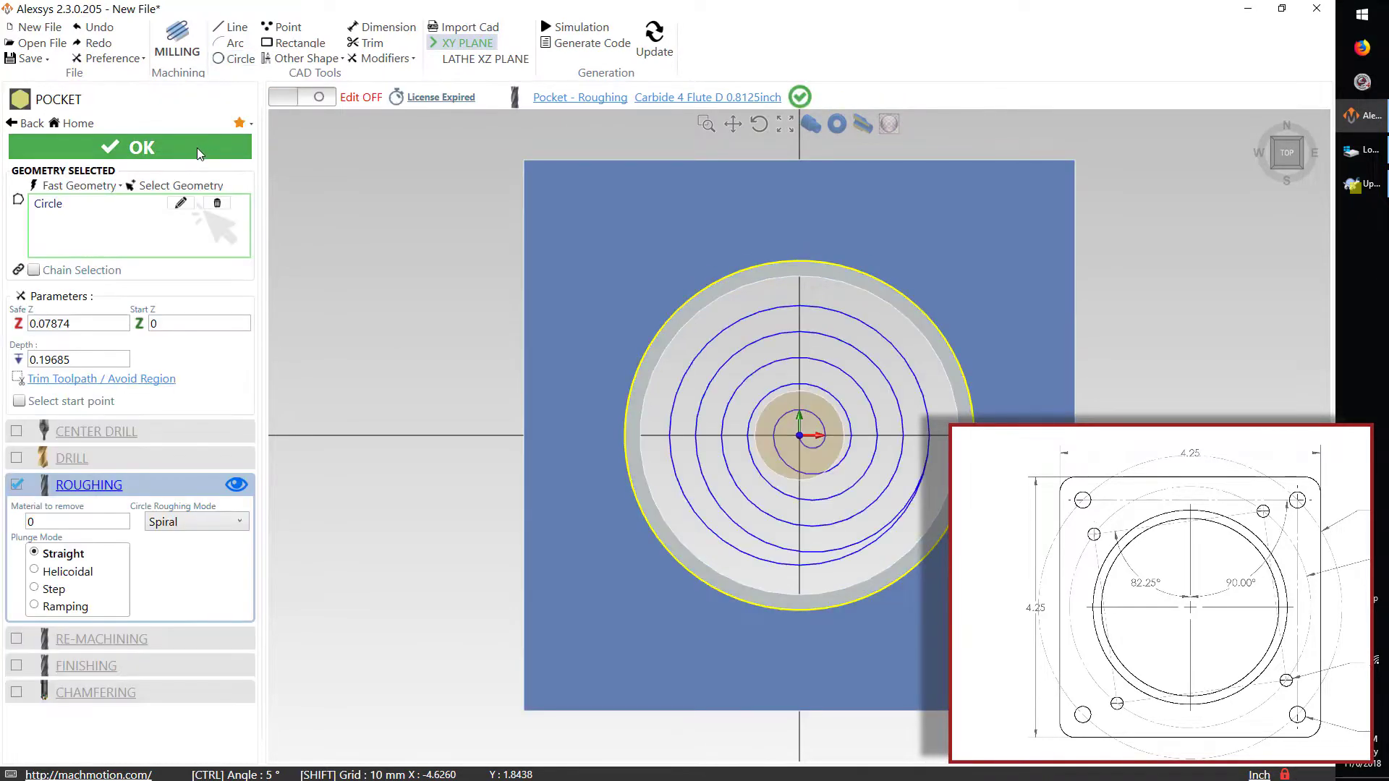
click(77, 522)
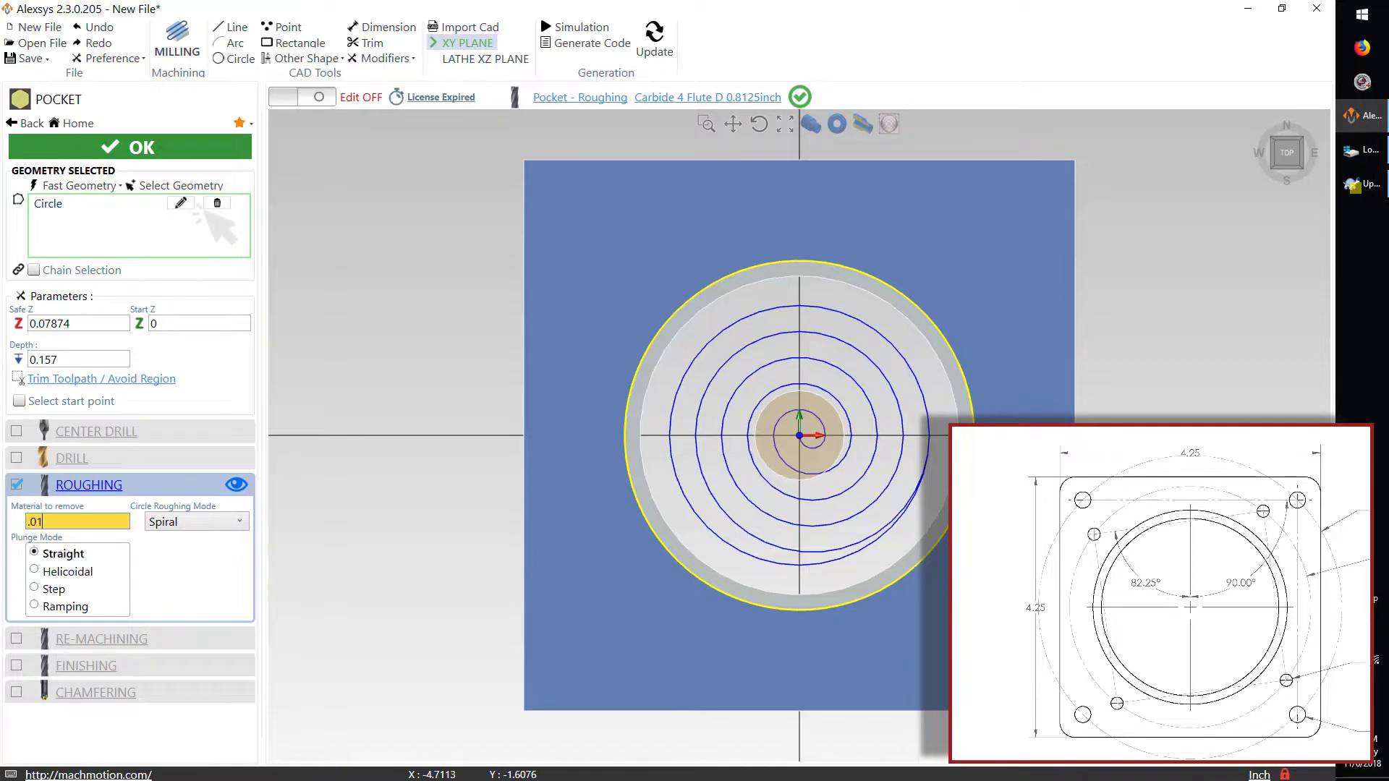
key(Return)
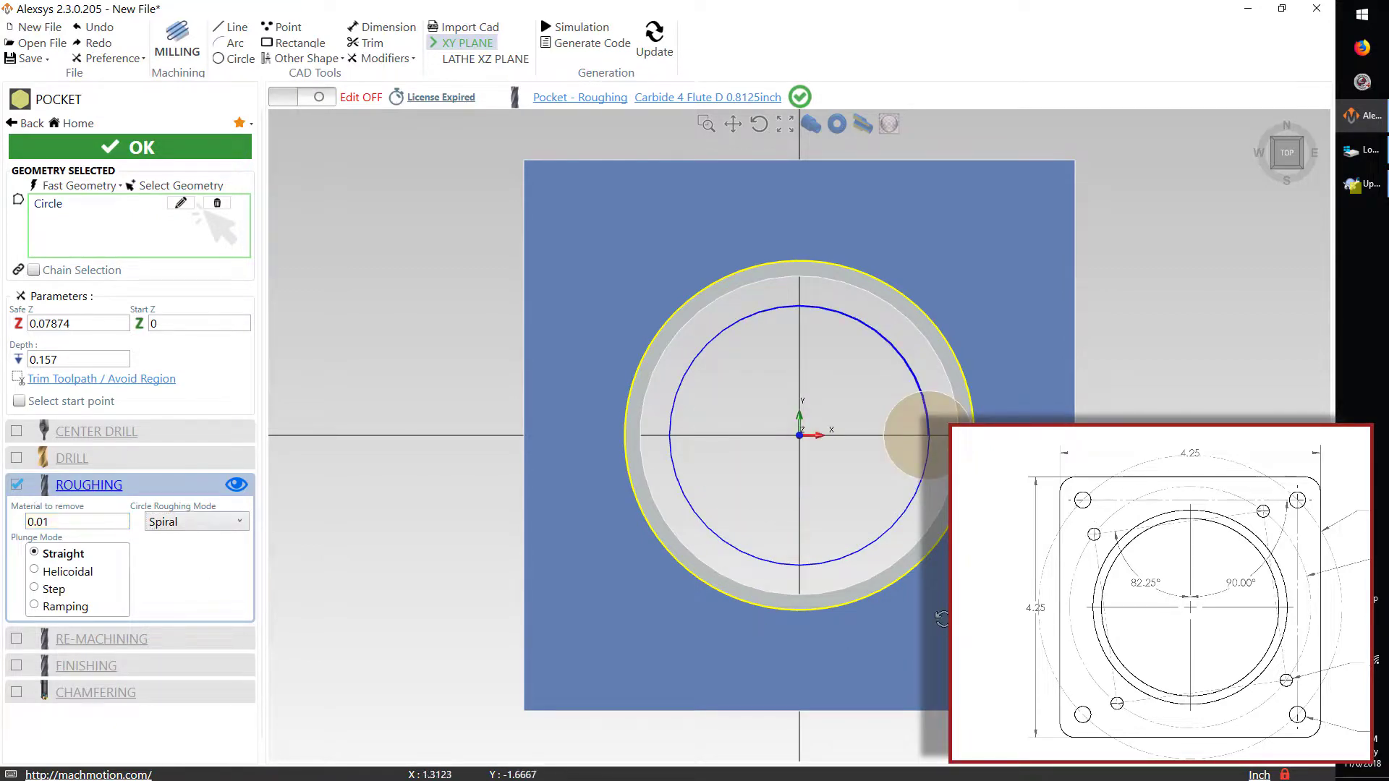
right_drag(839, 163, 850, 153)
click(814, 127)
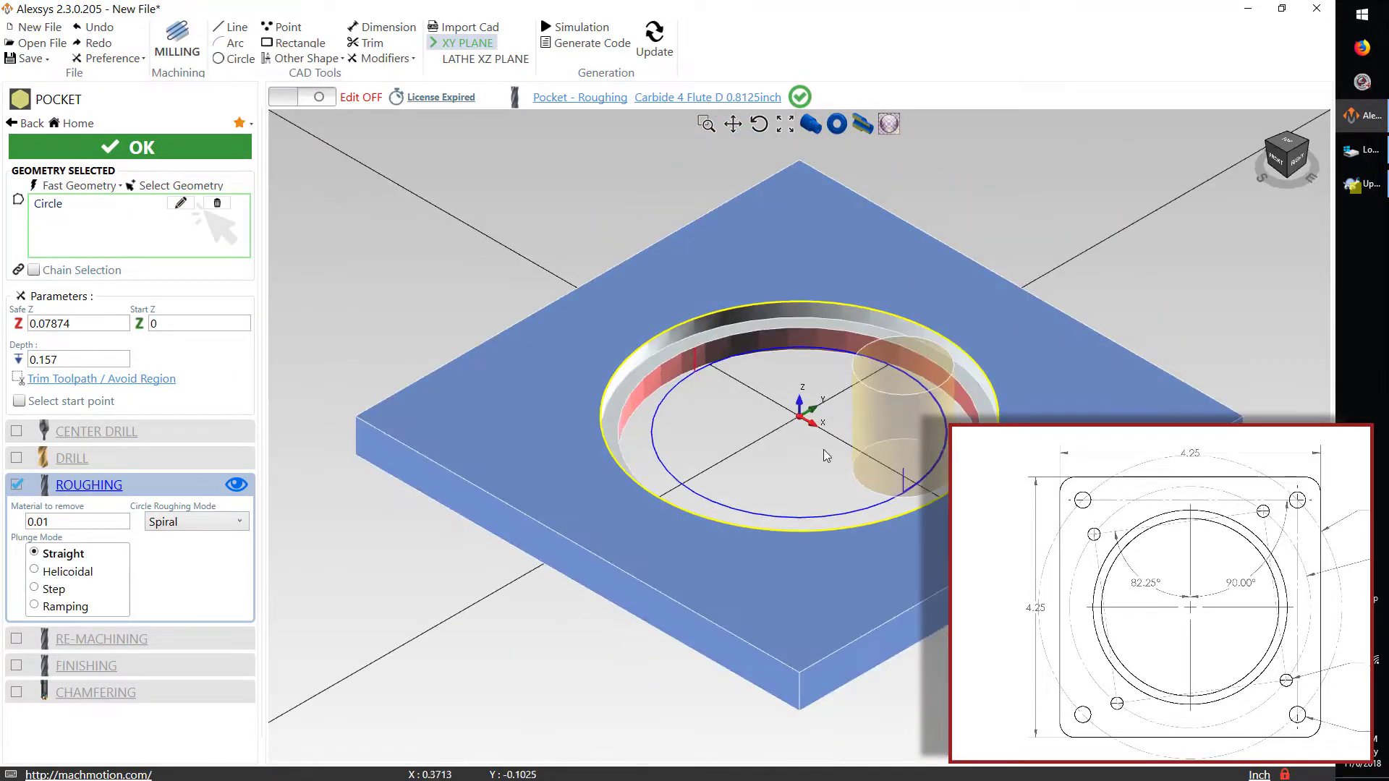
click(59, 608)
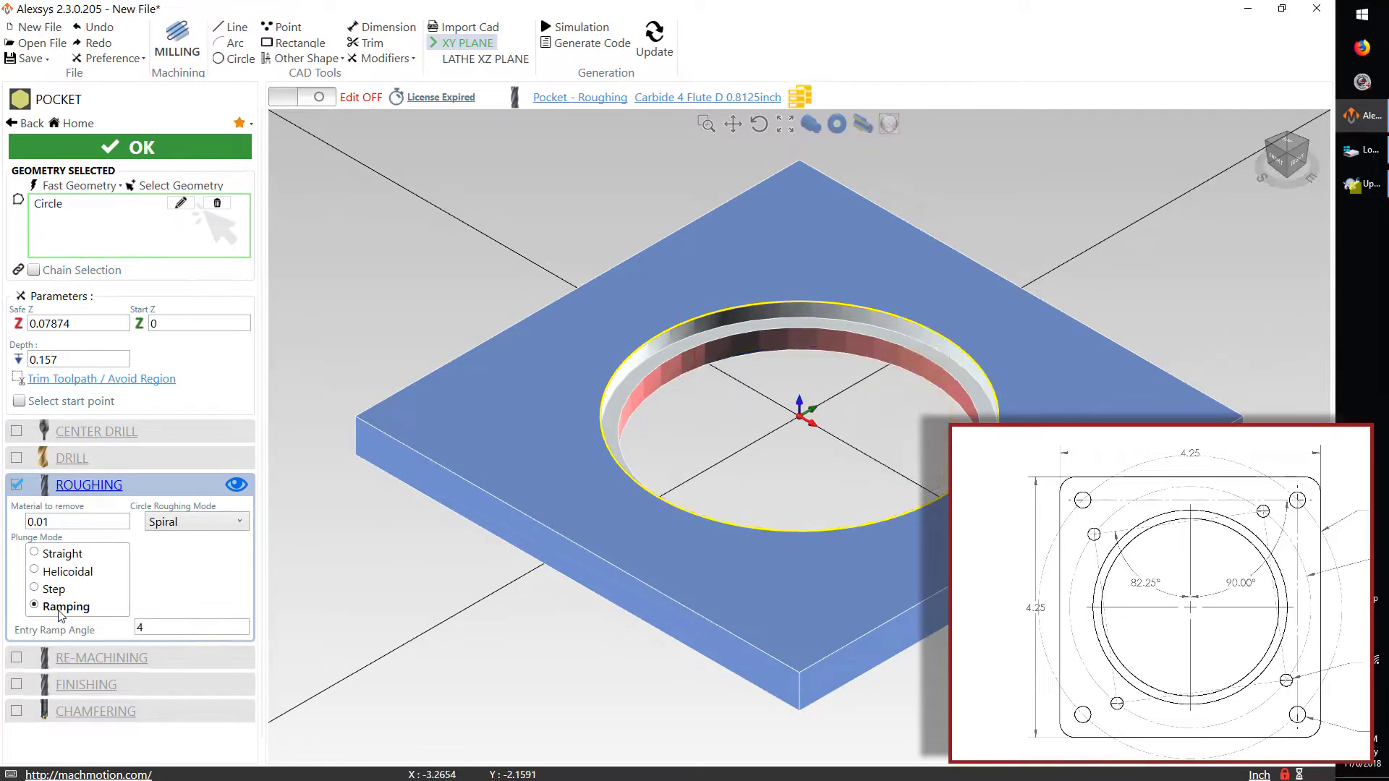
click(198, 527)
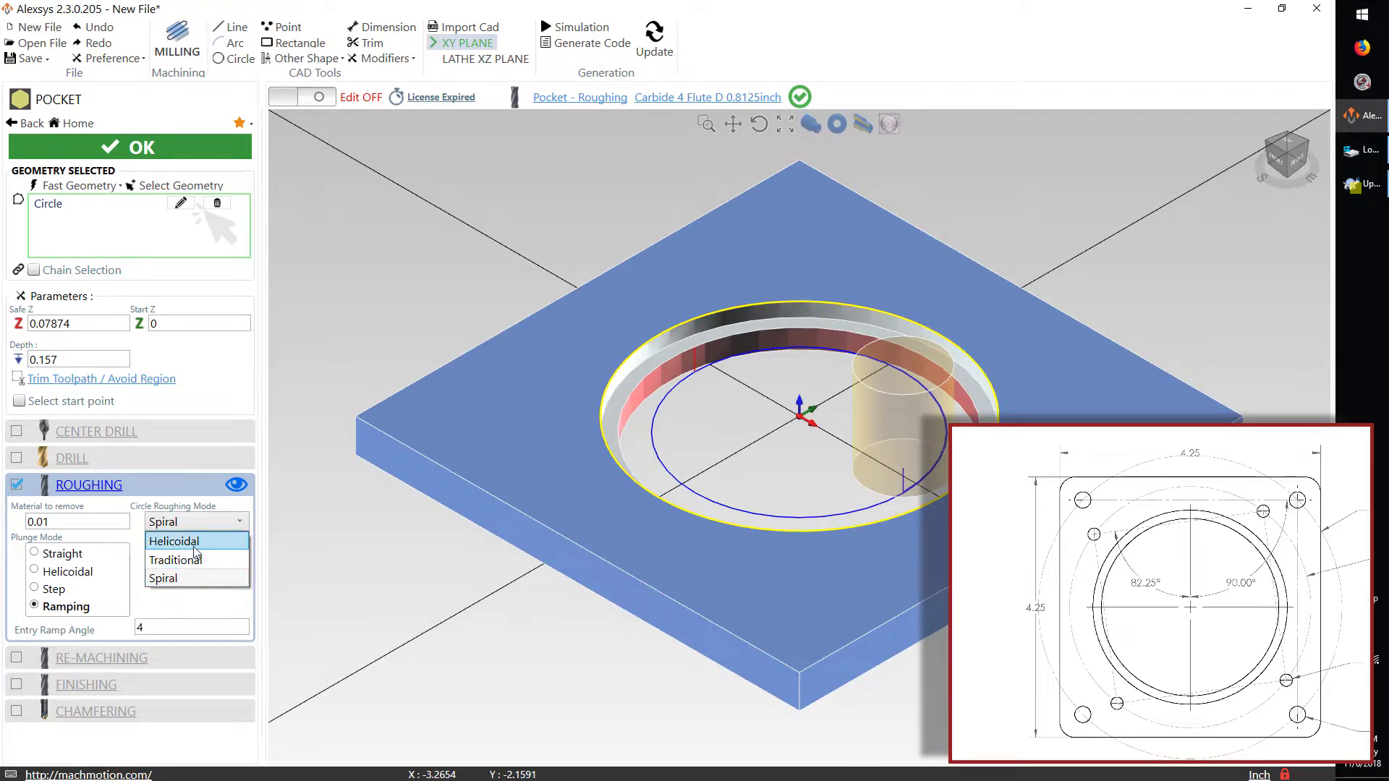
click(185, 541)
middle_drag(945, 572, 844, 557)
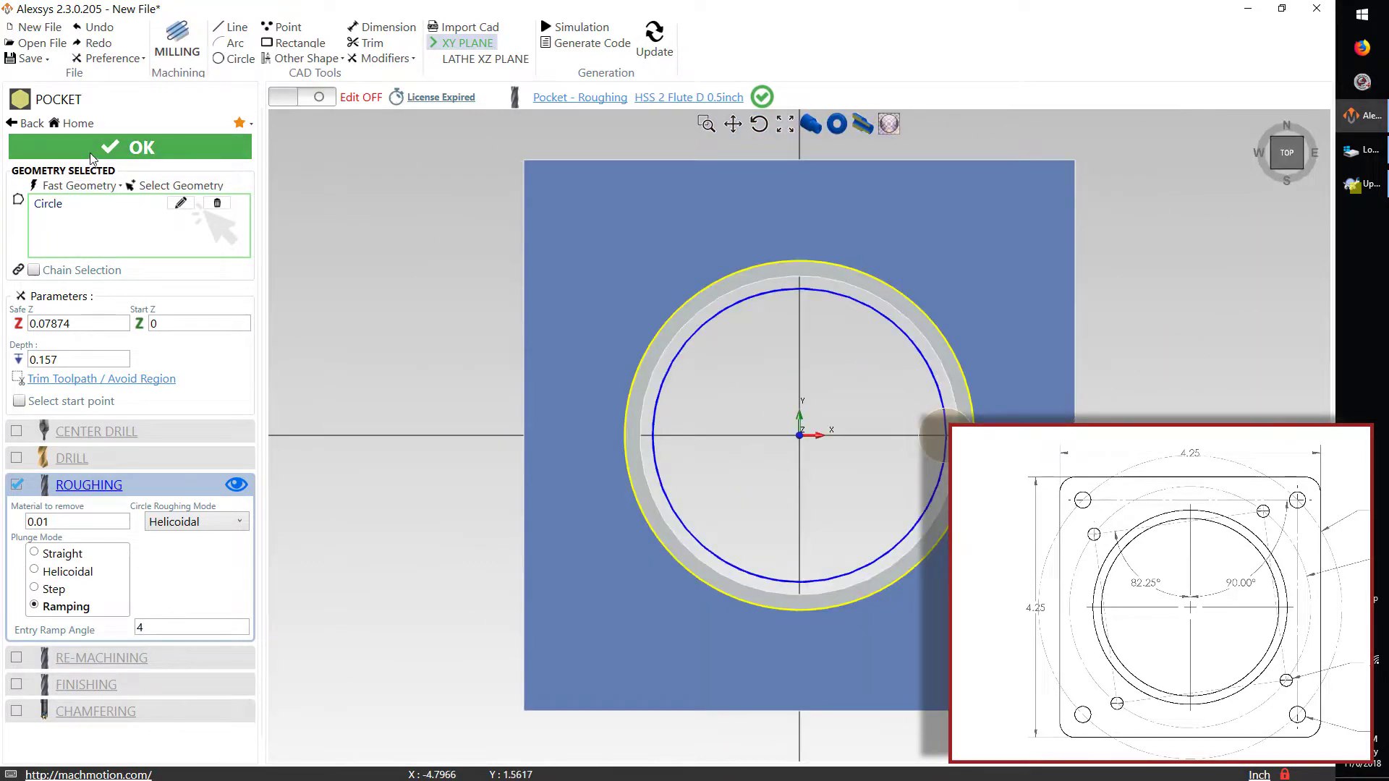
click(92, 149)
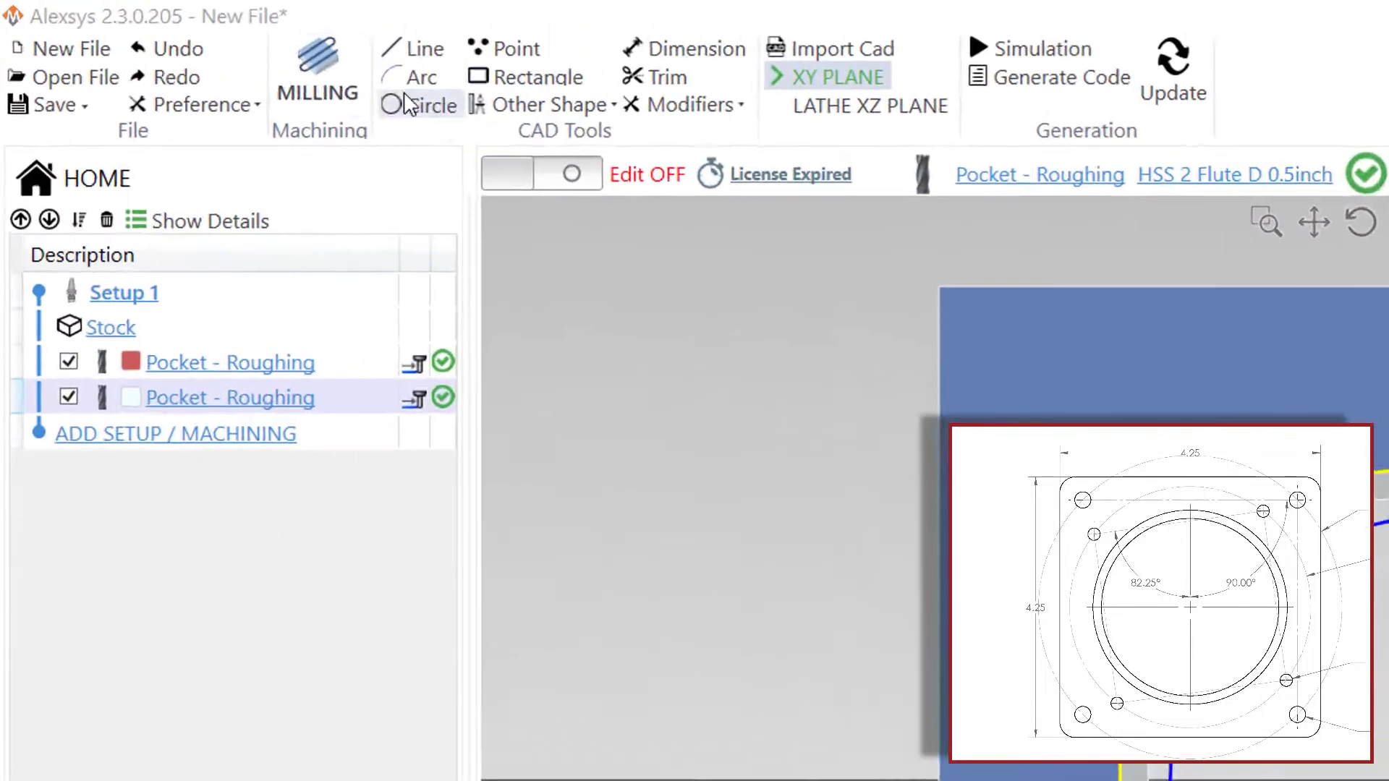
- Start a Drilling circular pattern centred on the origin
click(178, 40)
mouse_move(439, 539)
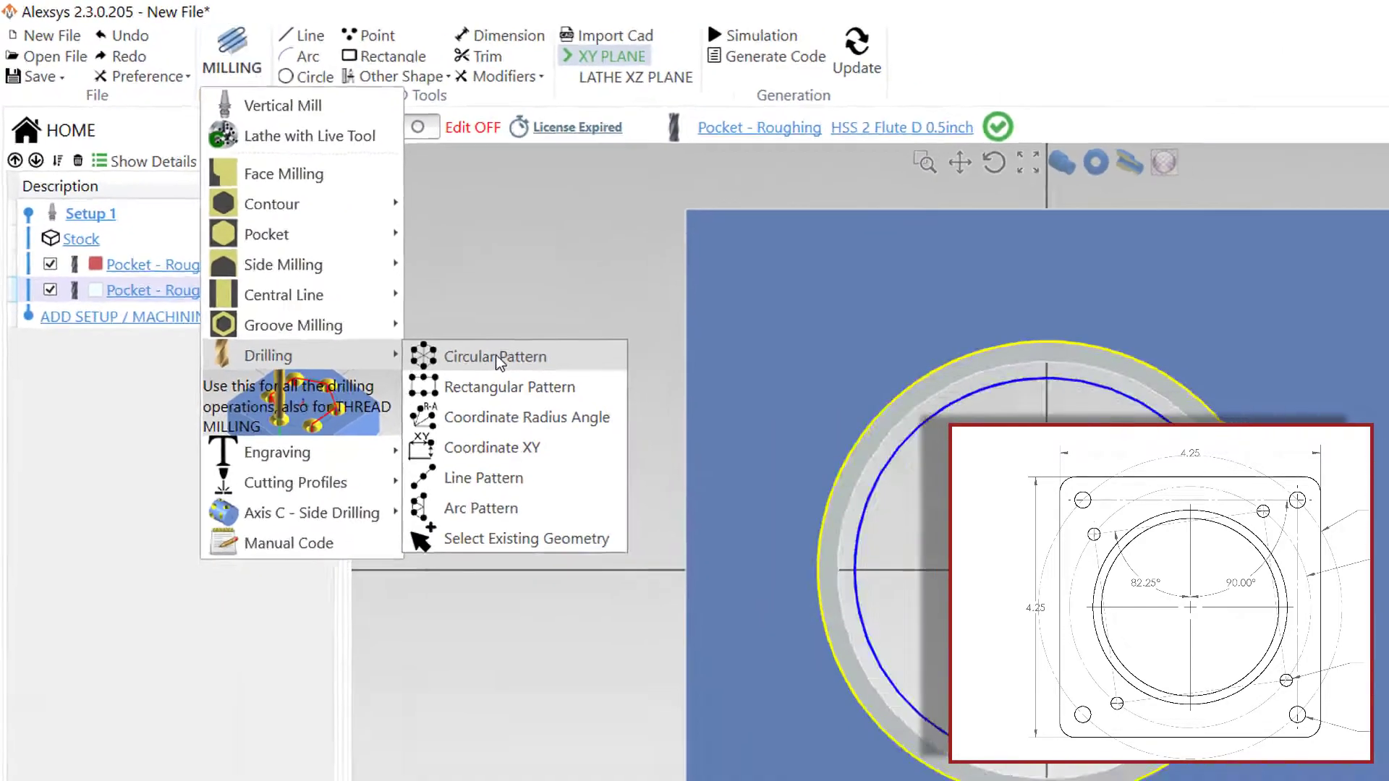
click(724, 532)
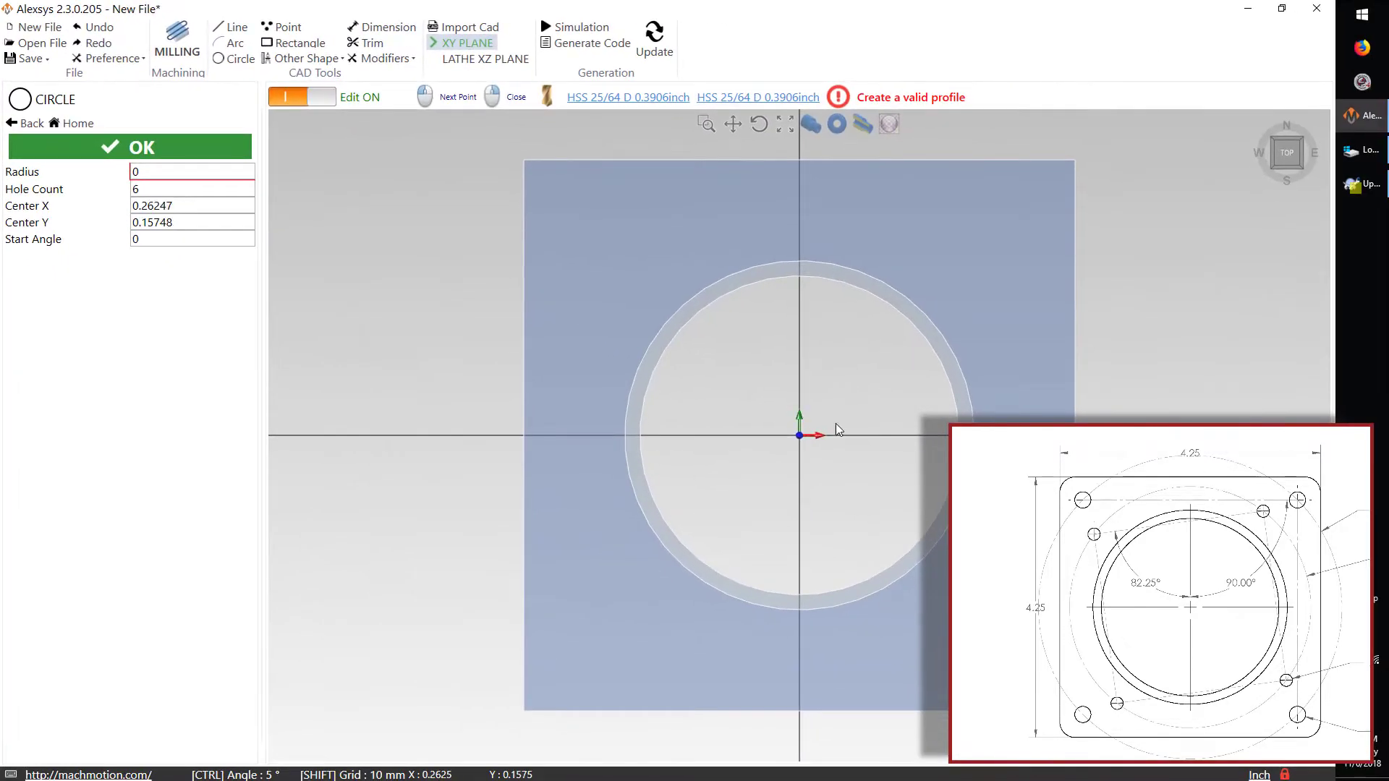
click(800, 435)
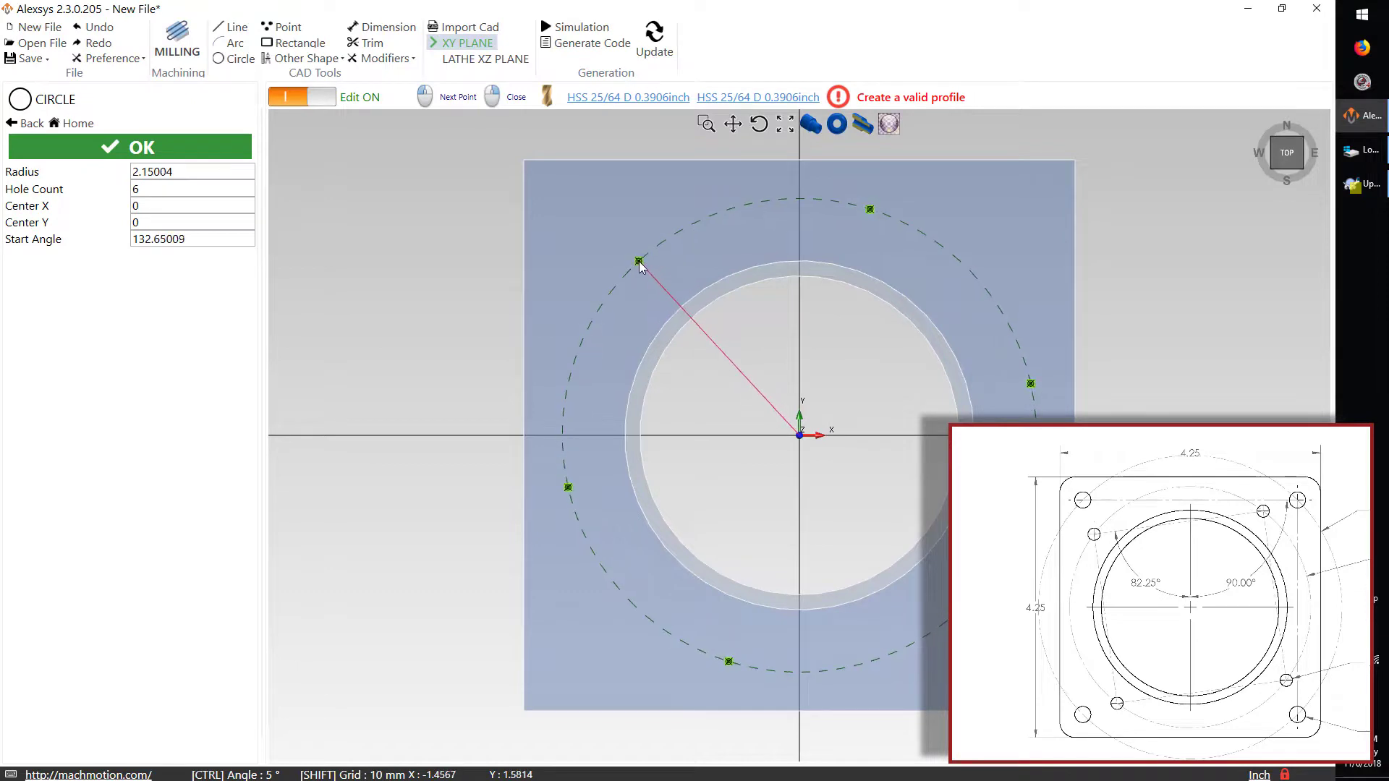
click(576, 437)
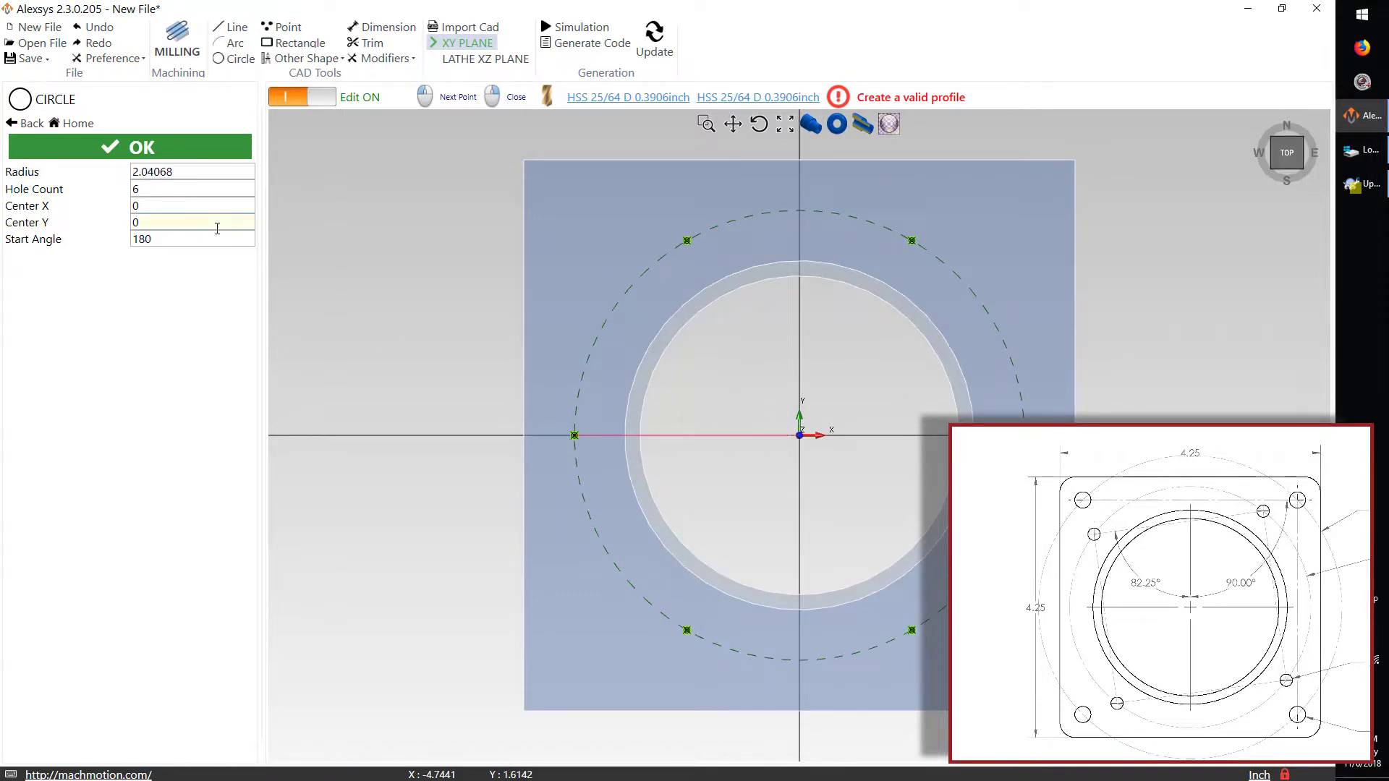
- Set the bolt circle to radius 2.475, 4 holes, start angle 45°
click(187, 173)
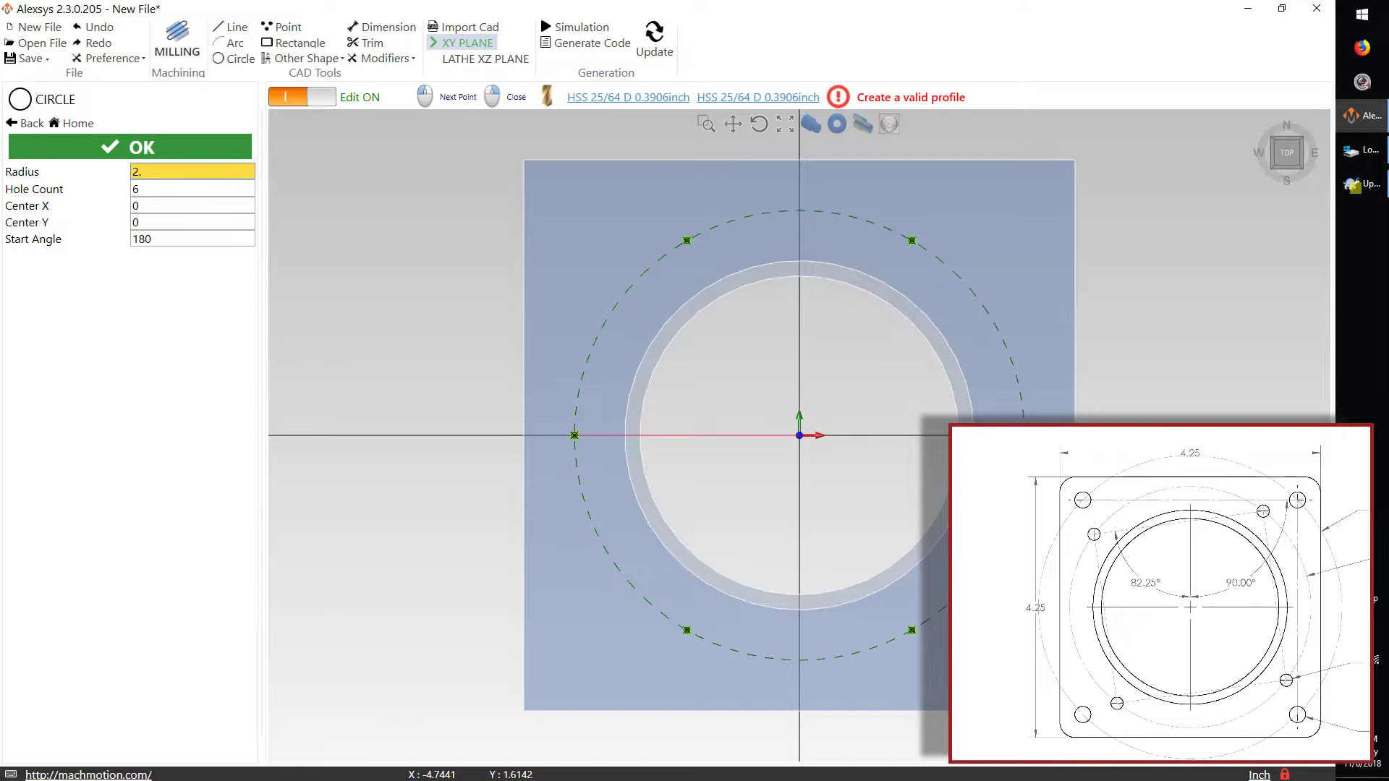
key(Tab)
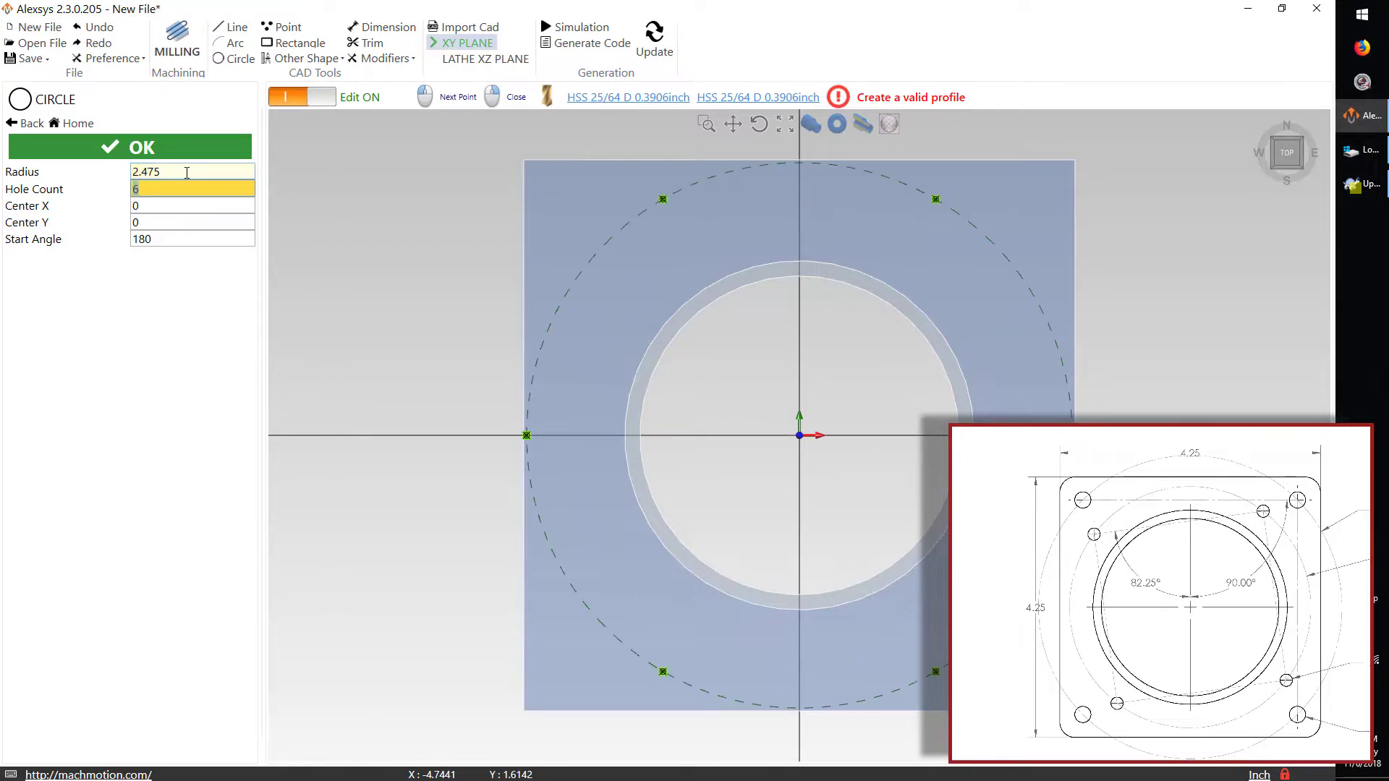
key(Tab)
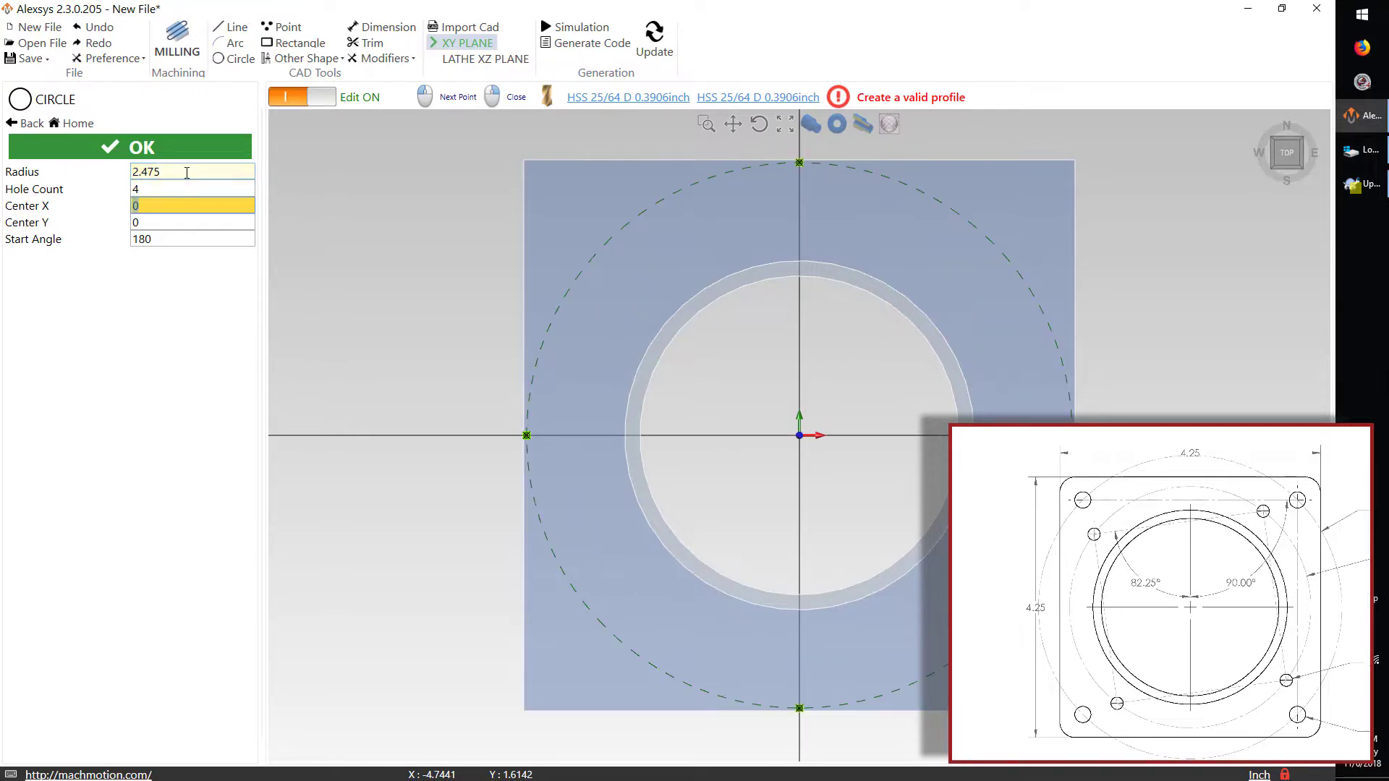
click(161, 240)
text(45)
key(Return)
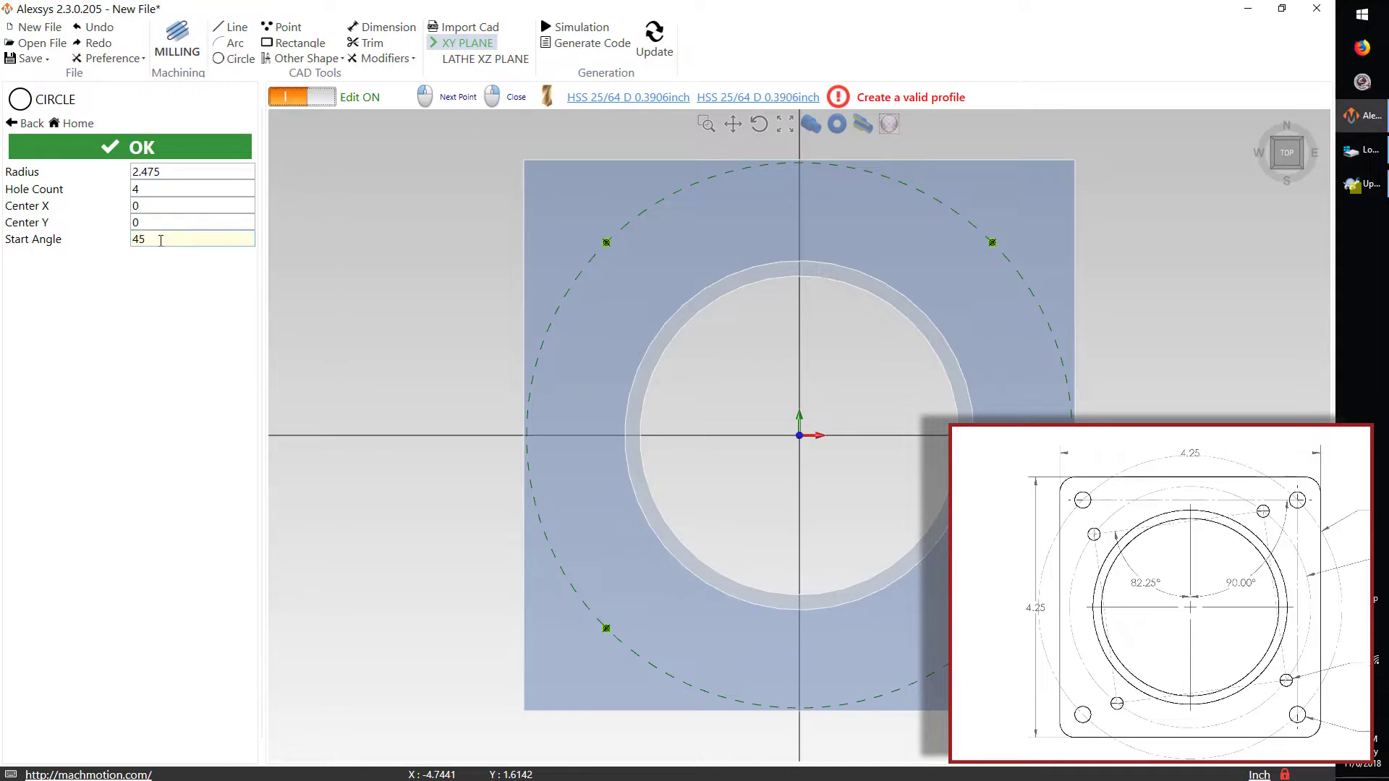
- Set drill diameter 0.266 and depth 0.5, then add the drilling operation
click(178, 147)
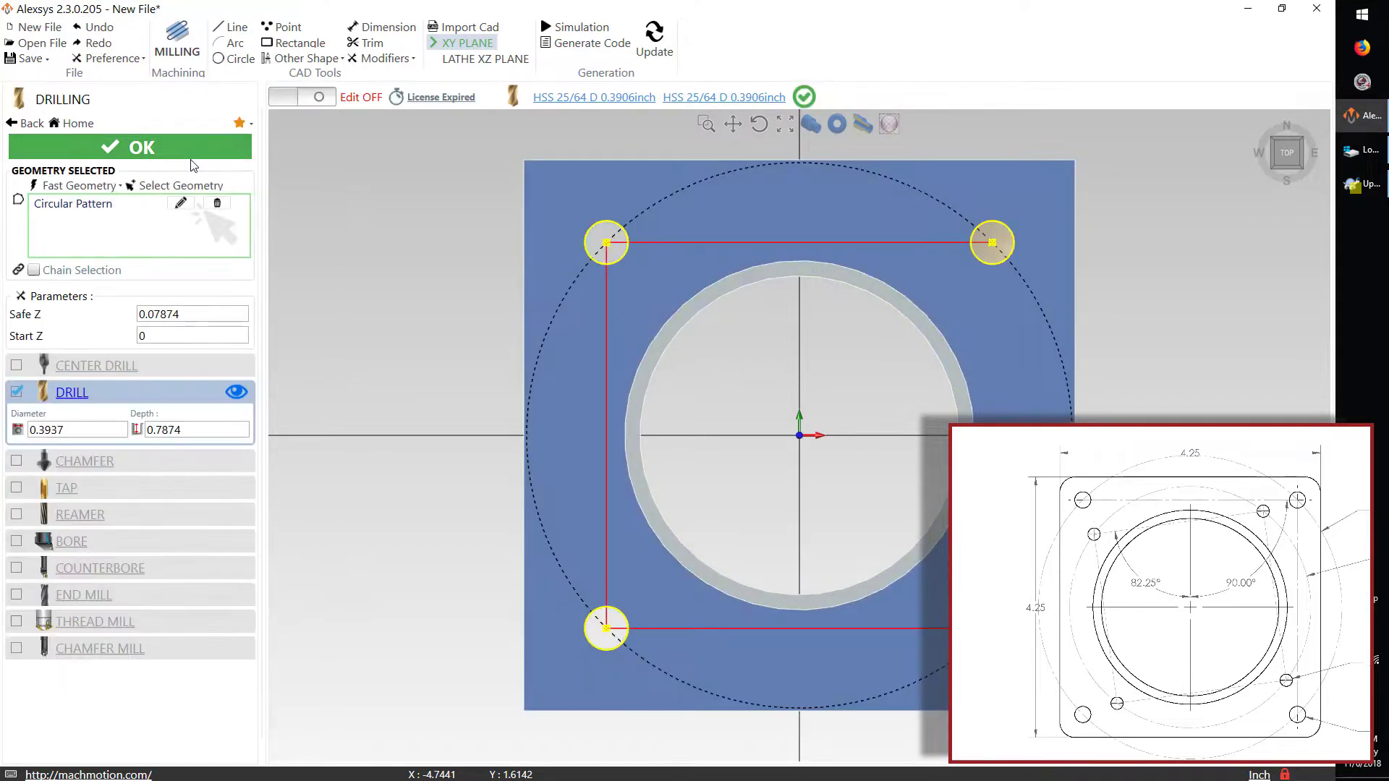
text(.266)
triple_click(192, 427)
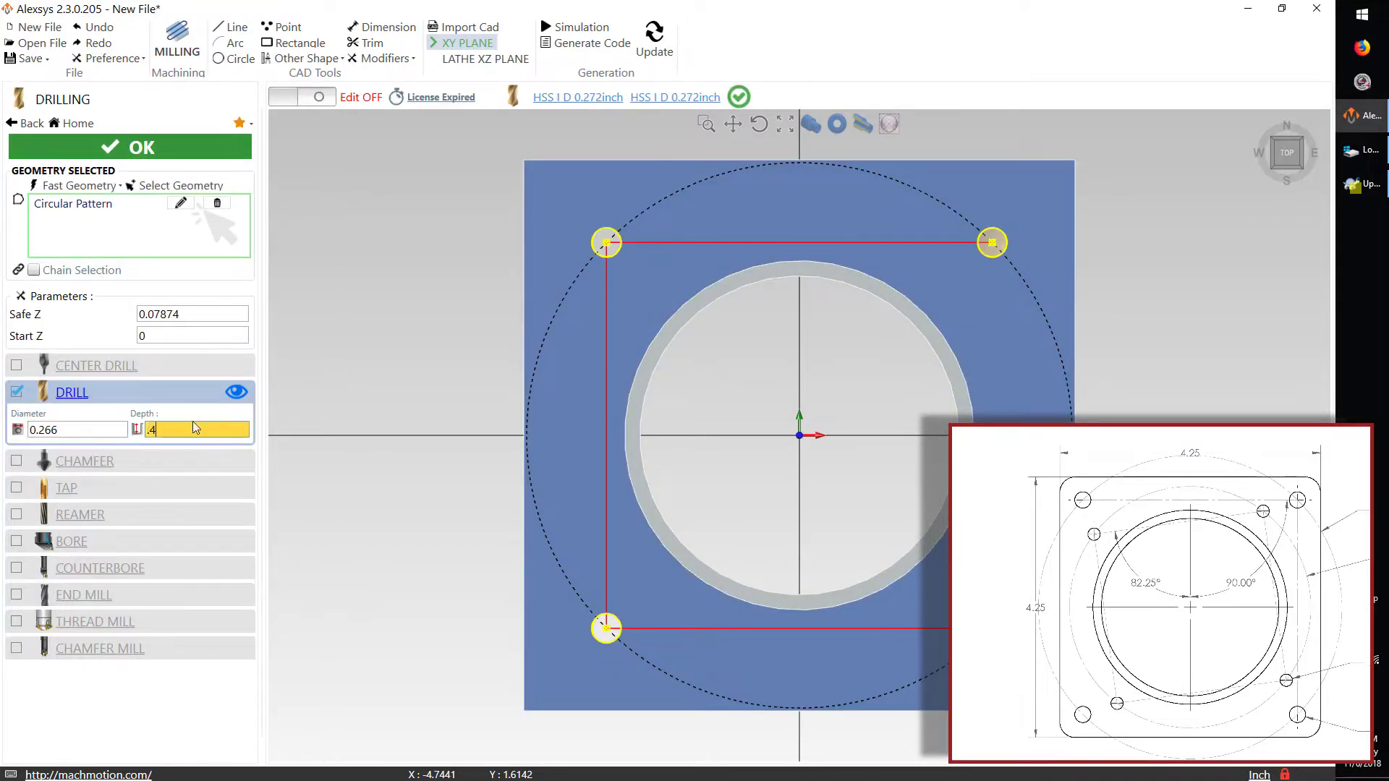
text(0.4)
right_drag(636, 521, 311, 463)
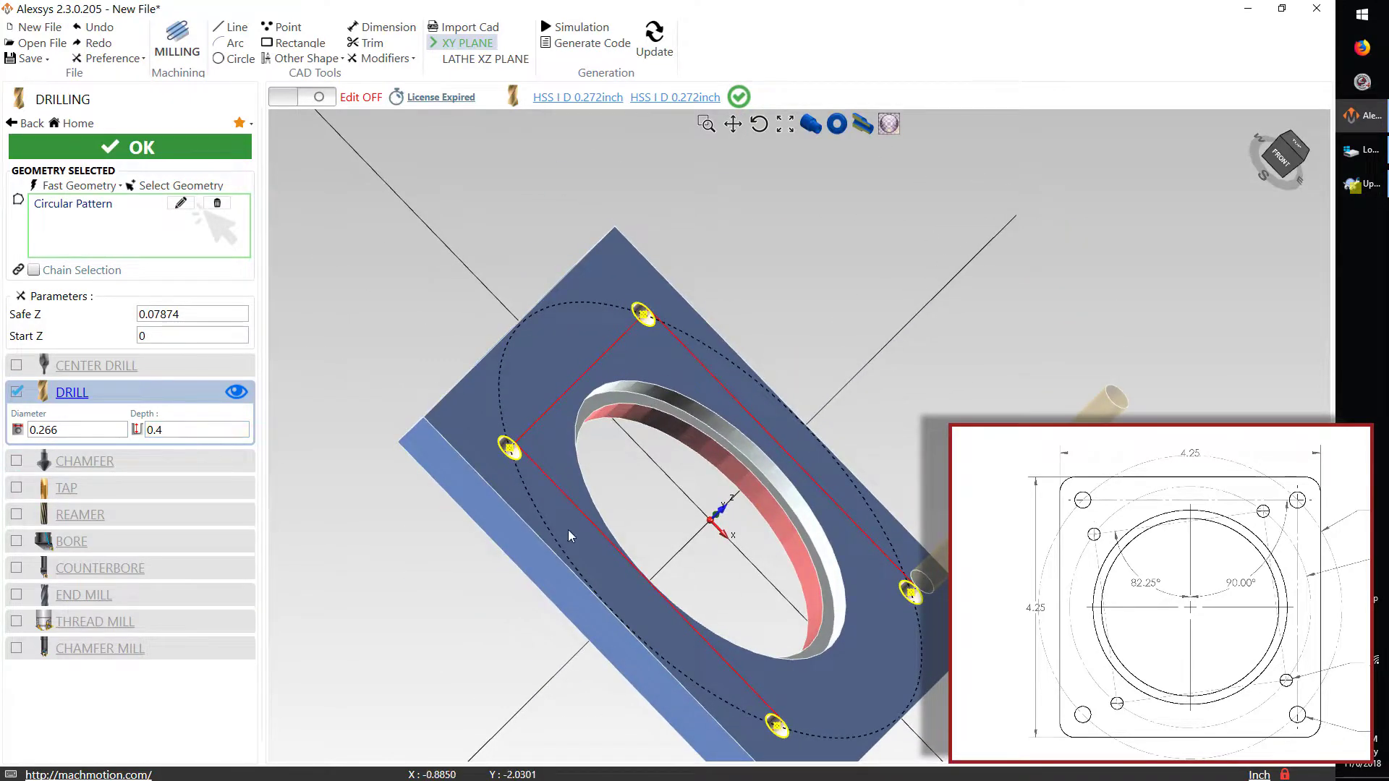
right_drag(569, 536, 187, 466)
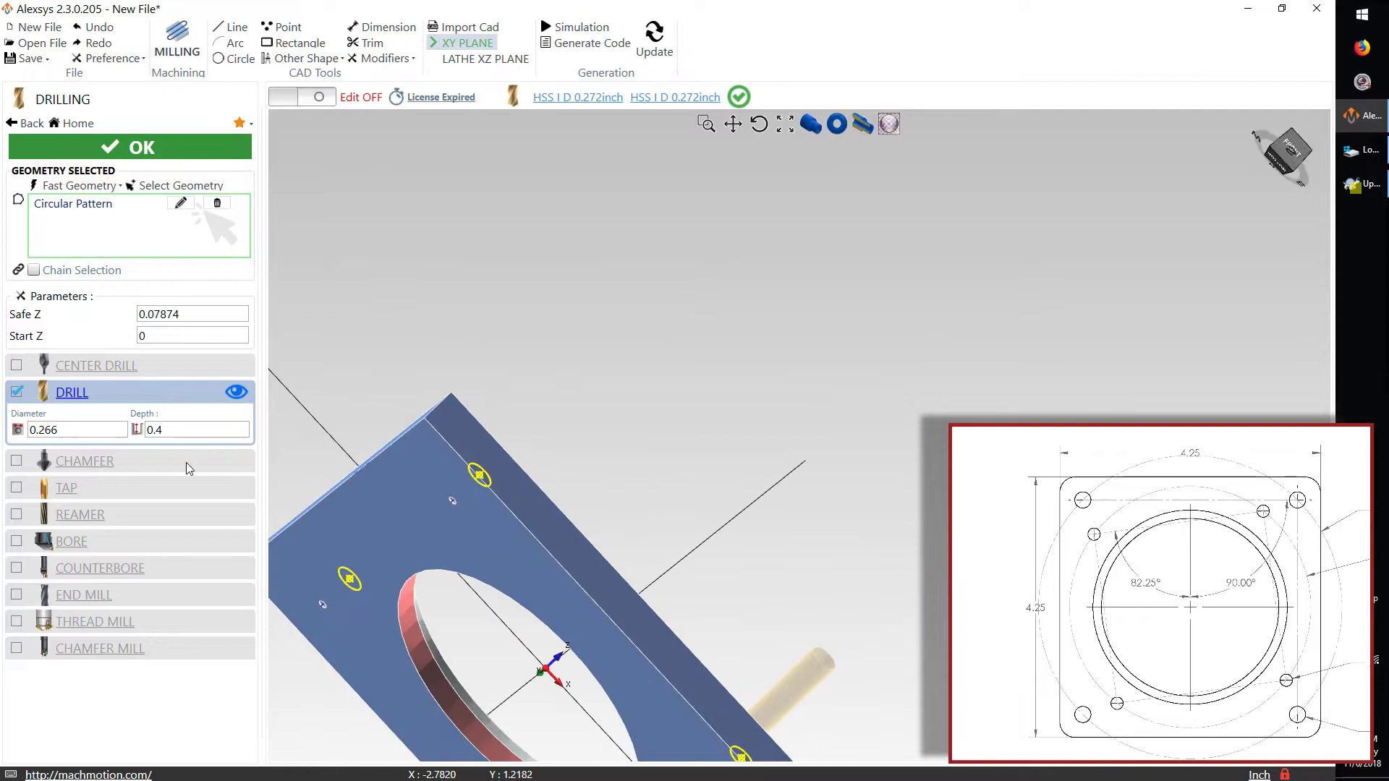
double_click(165, 431)
key(Return)
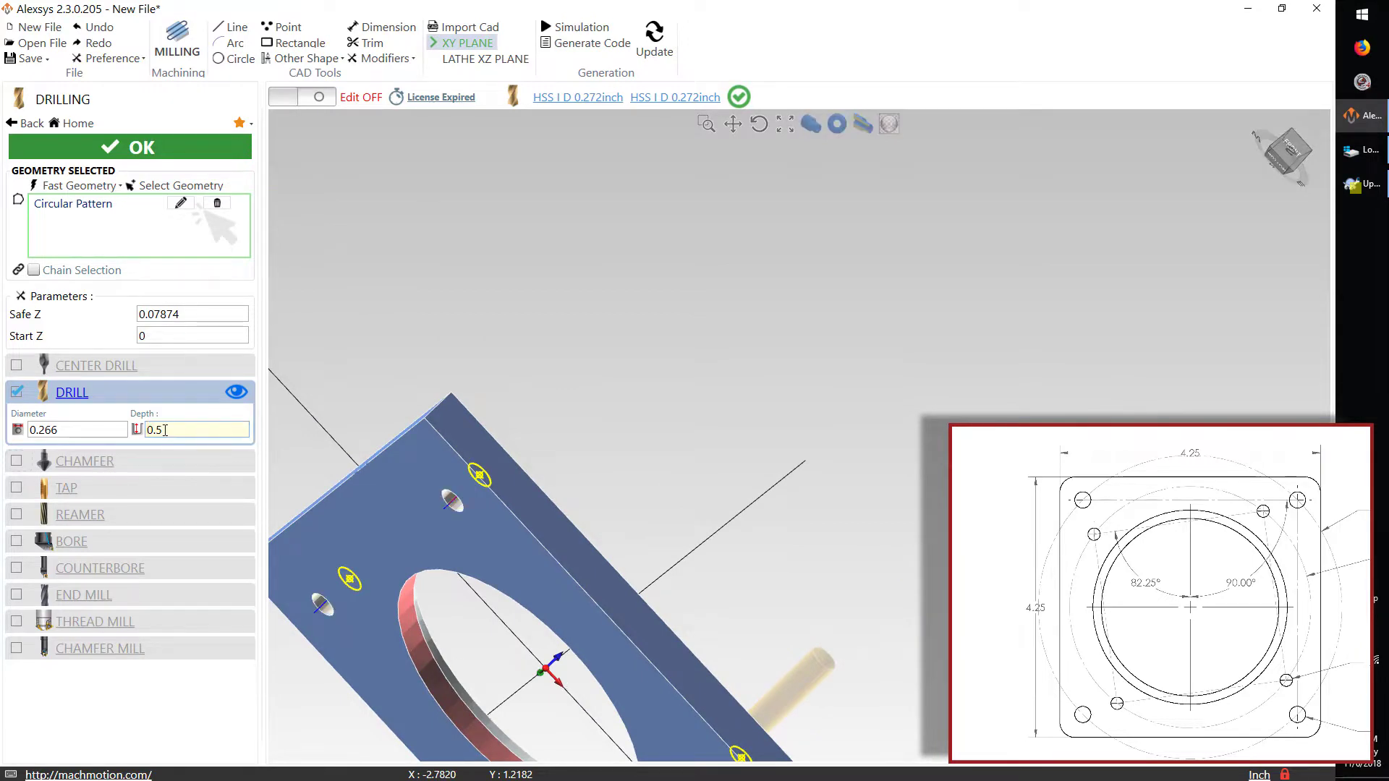
click(130, 148)
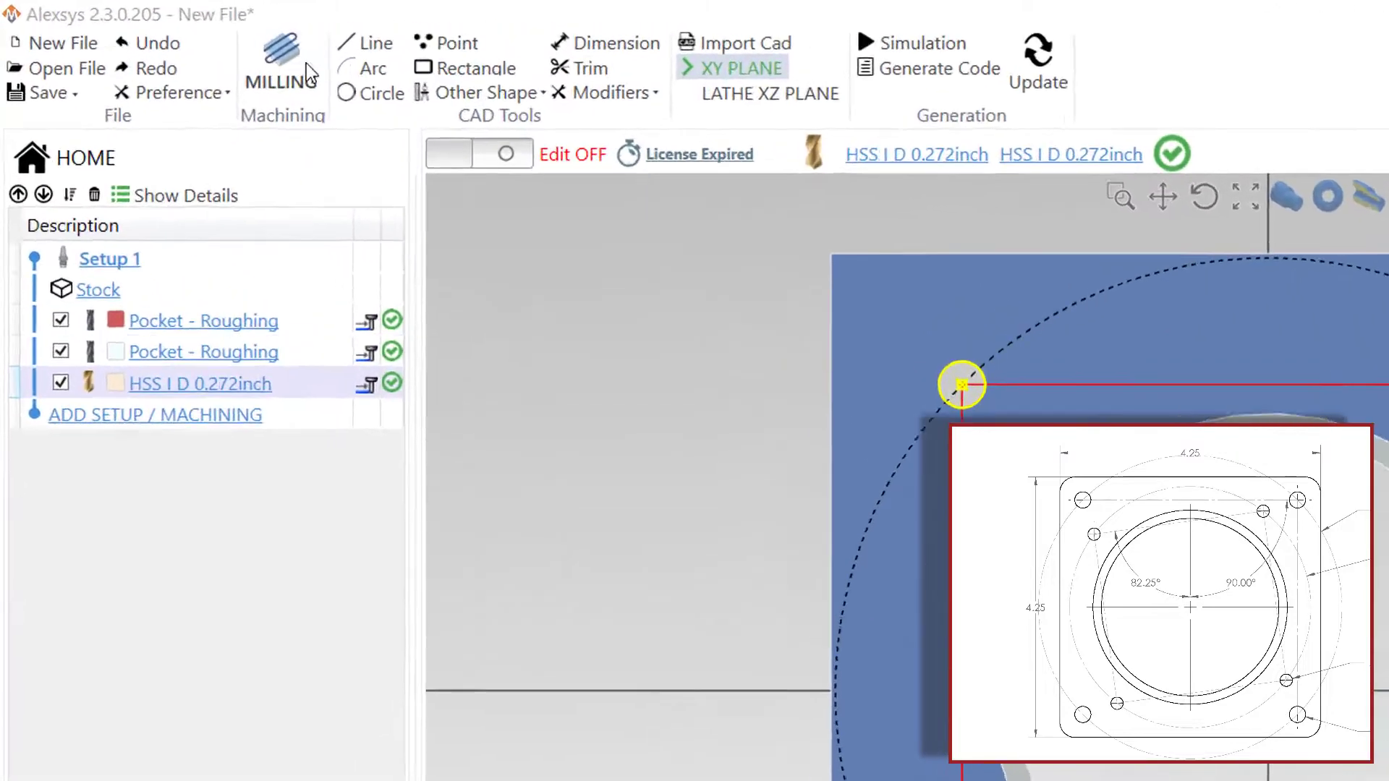
- Create a drilling circular pattern at the origin: radius 1.97, 4 holes, start angle 52.75°
click(168, 37)
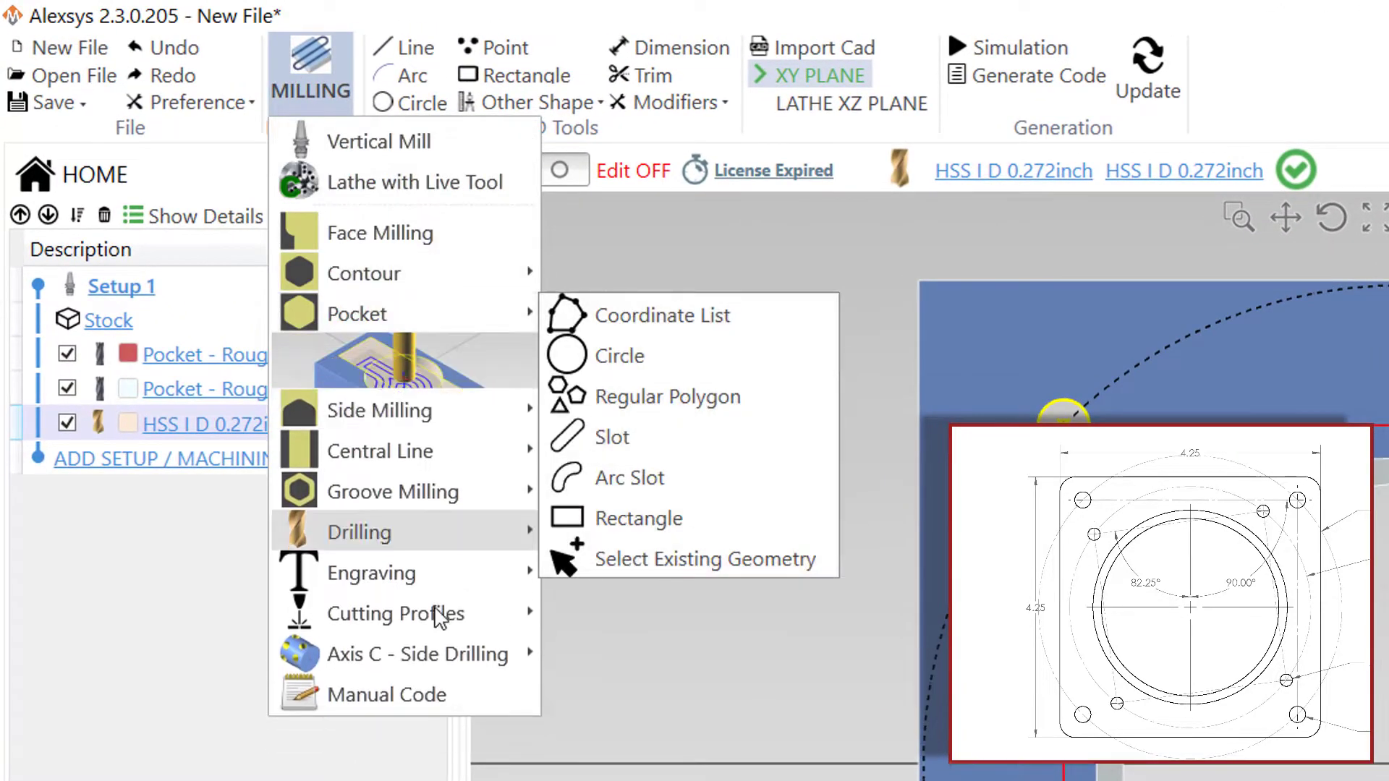
mouse_move(391, 475)
click(576, 475)
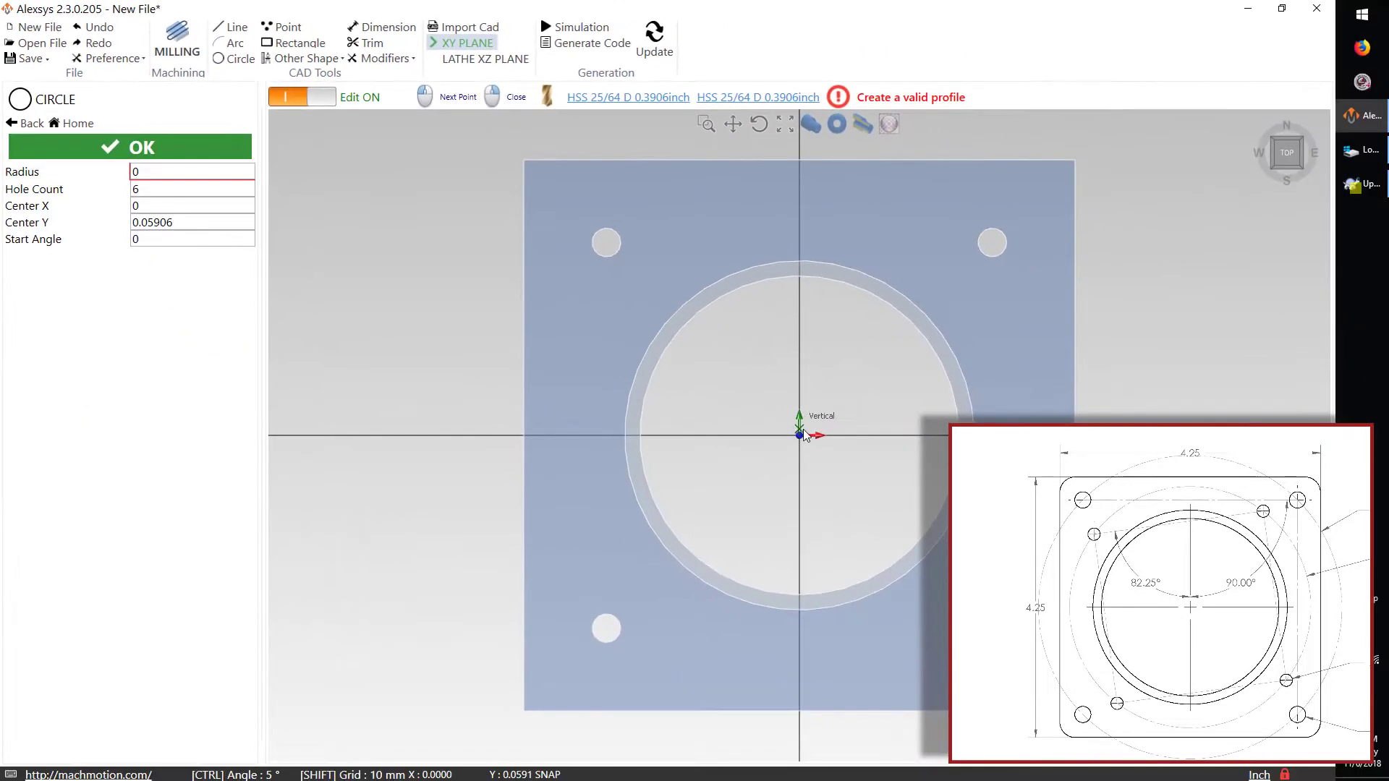
click(799, 435)
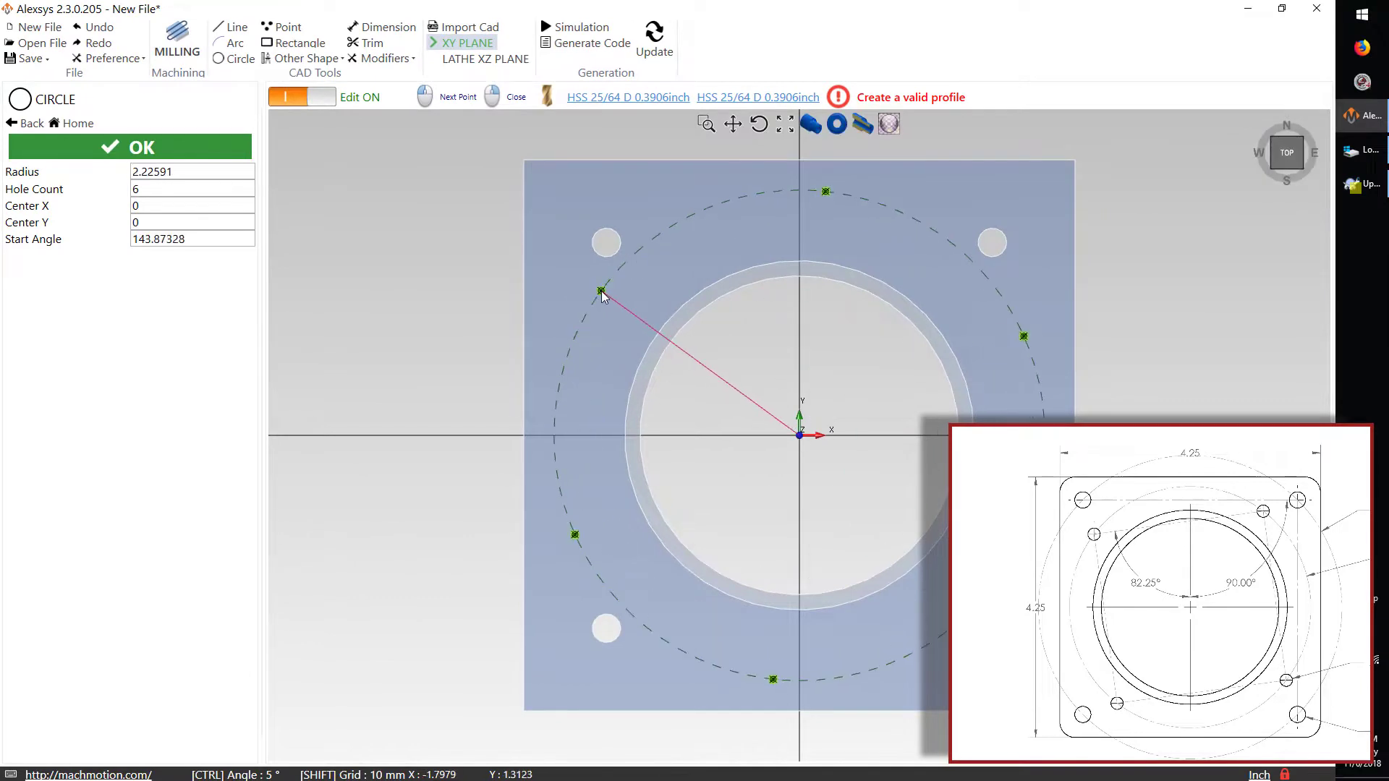
text(1.97)
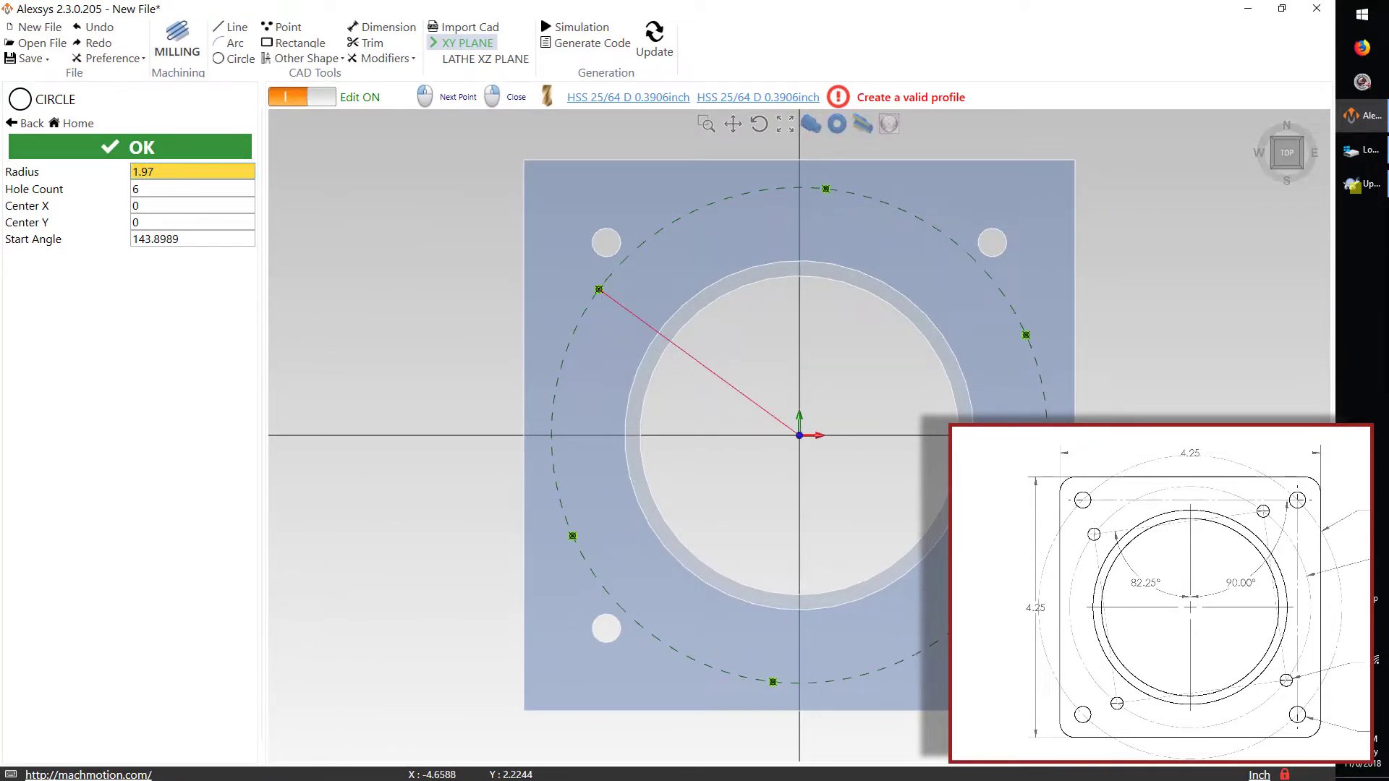
key(Tab)
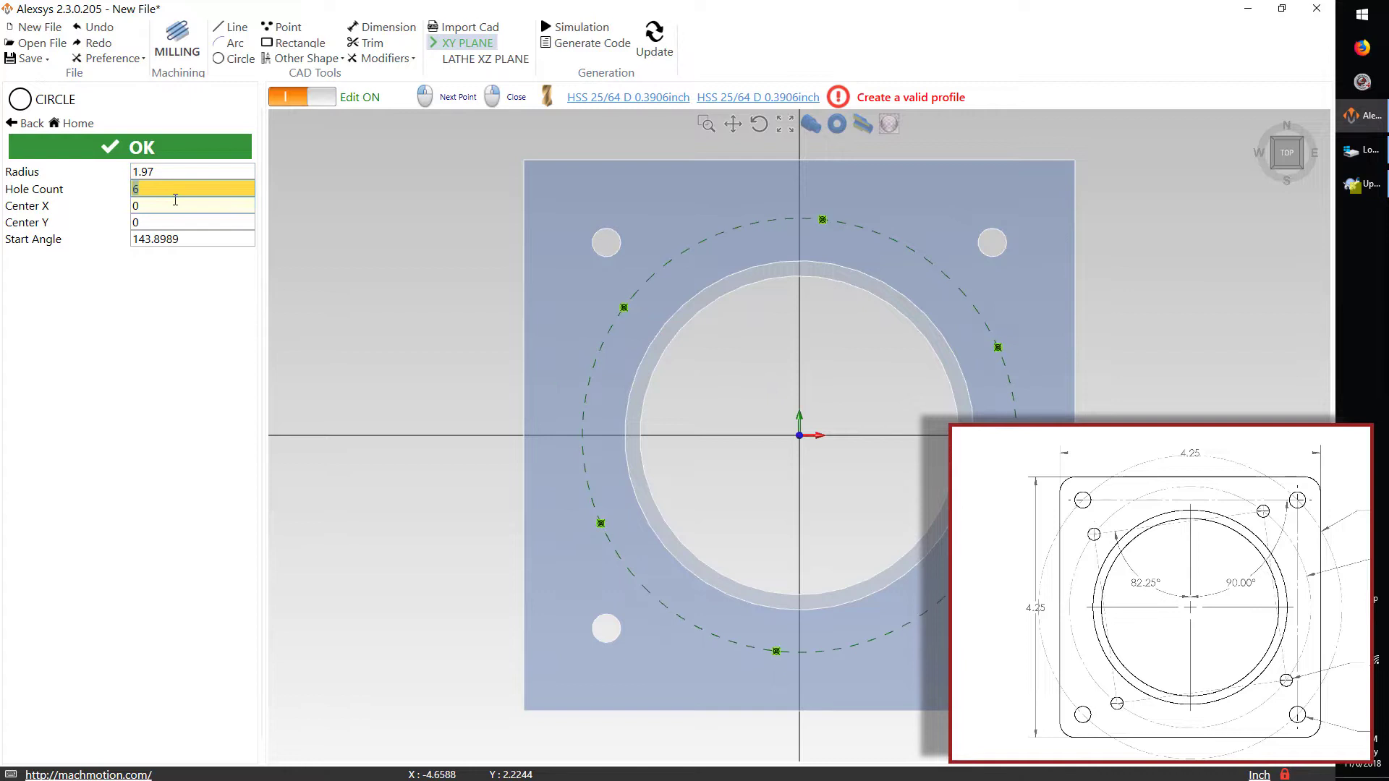
key(Tab)
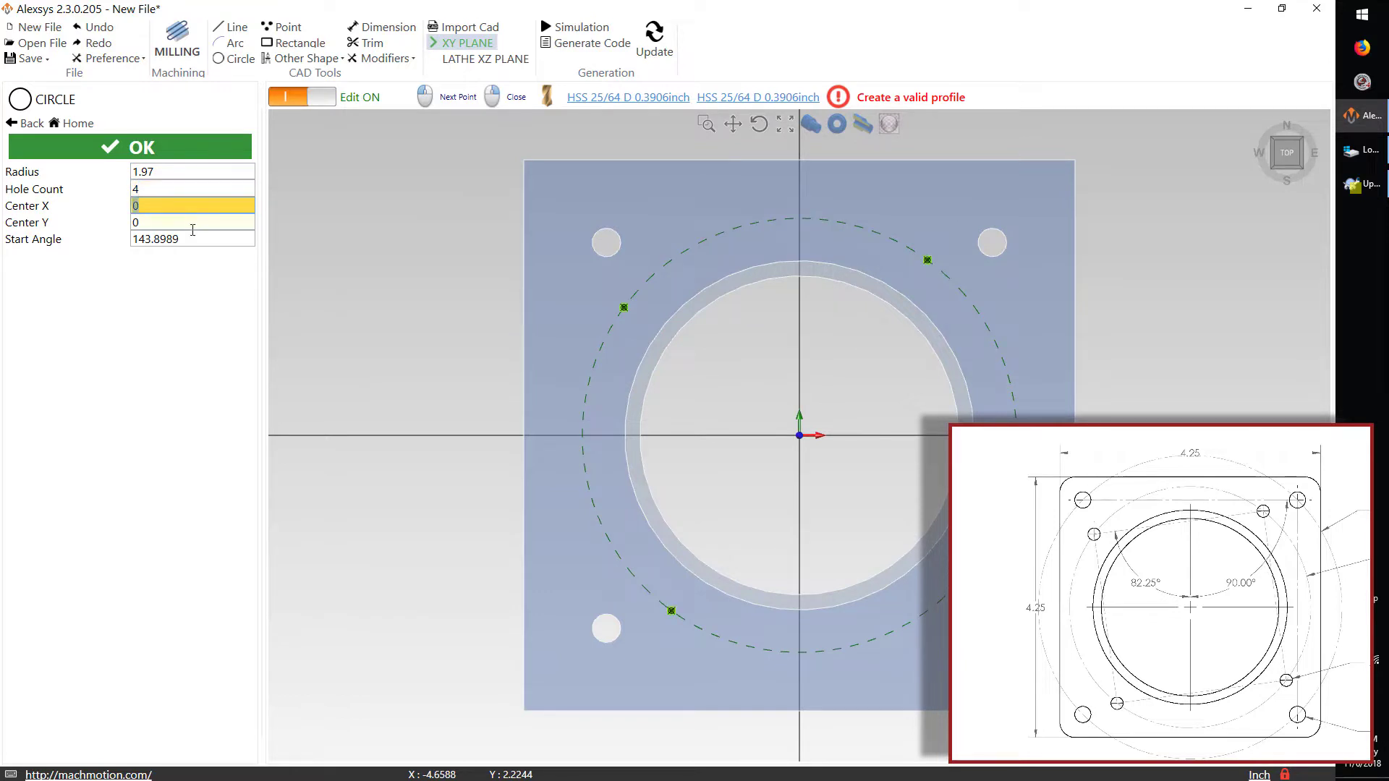
click(191, 238)
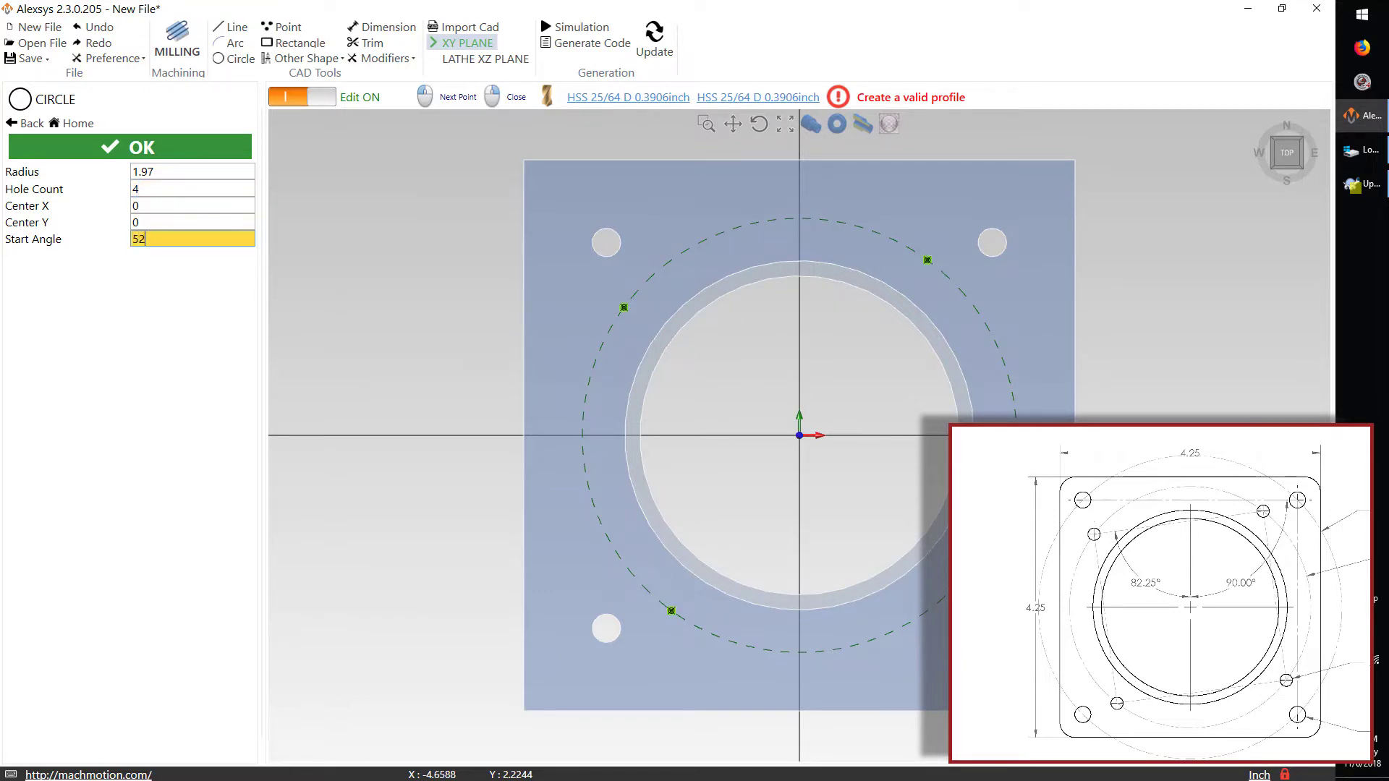
text(52.75)
click(119, 148)
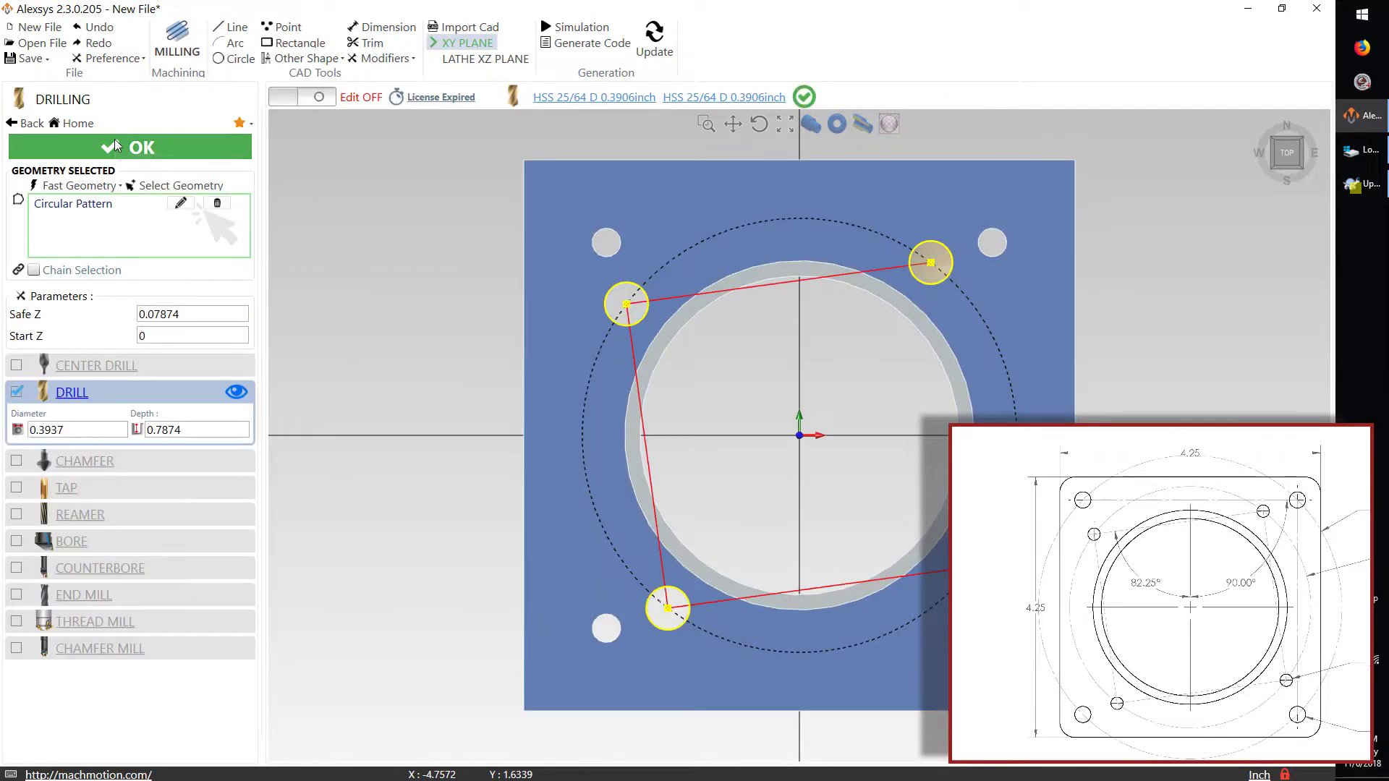
- Drill 0.2 diameter, 0.5 deep with 1/4 UNC - 20 TPI tapping, and confirm
click(81, 429)
text(.2)
key(Tab)
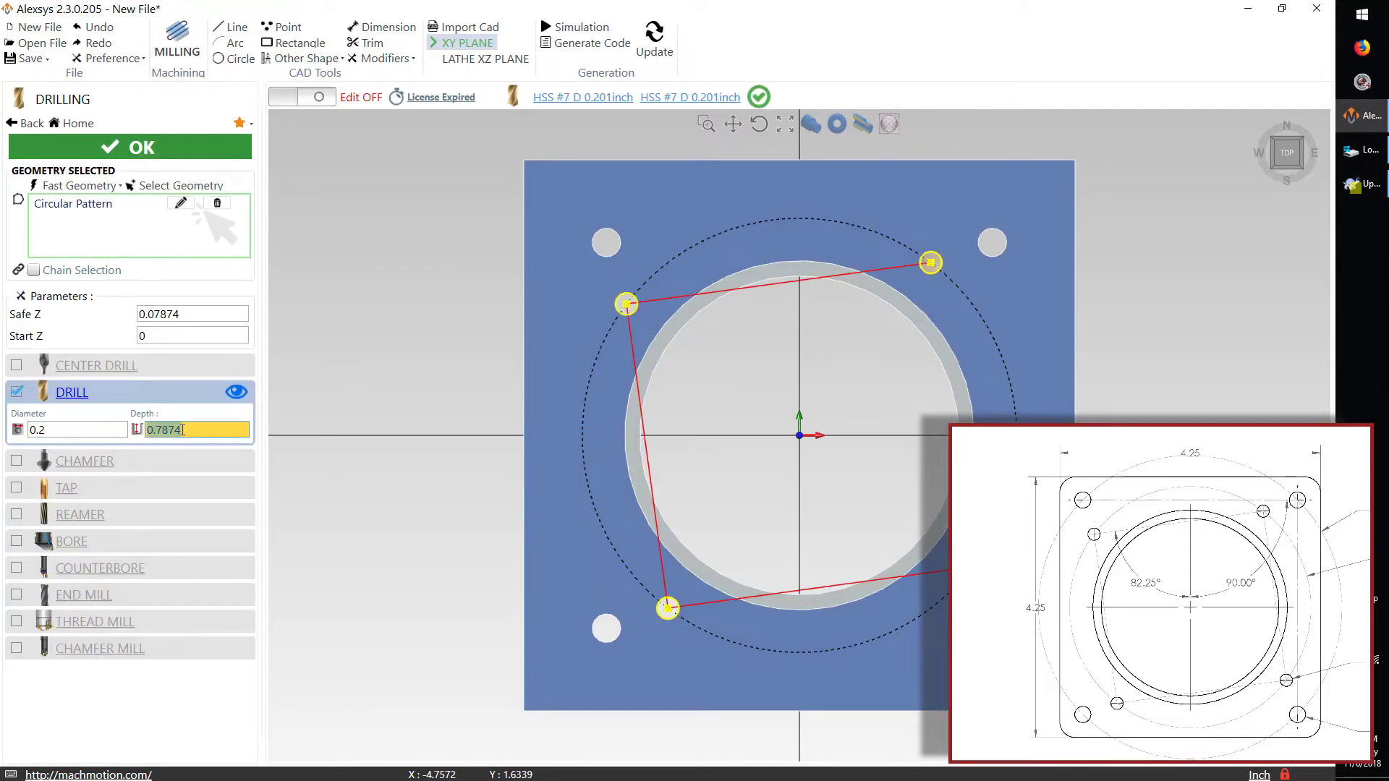
text(.5)
key(Tab)
click(16, 488)
click(131, 147)
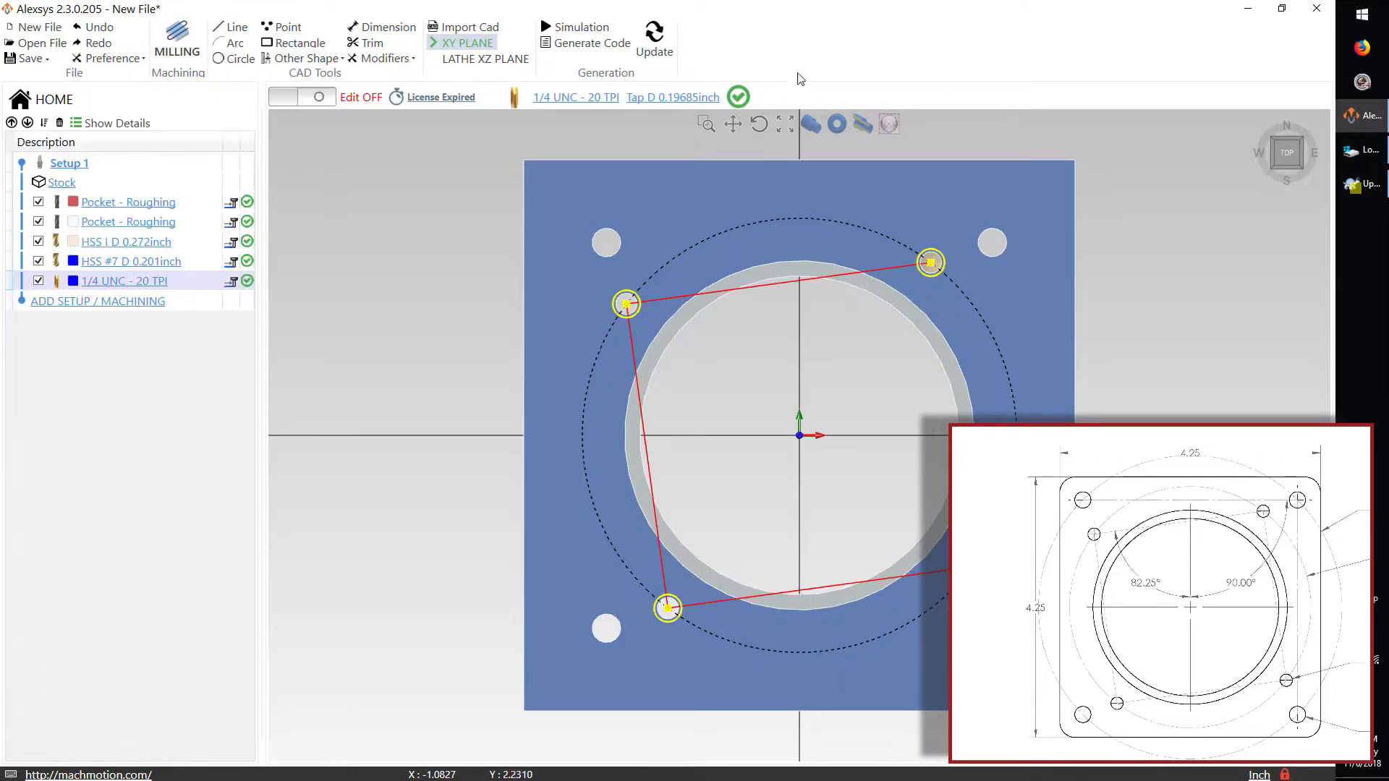
click(813, 126)
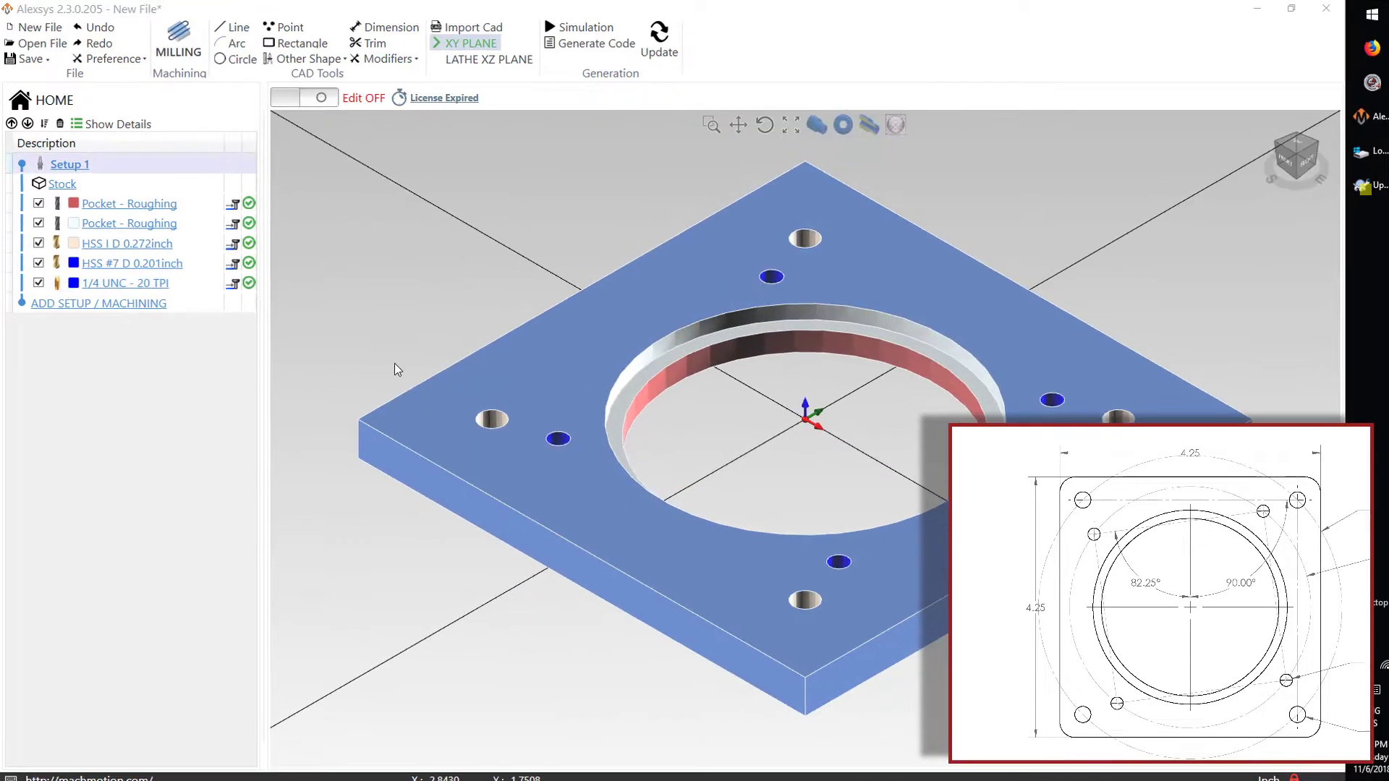
- Draw a centred 4.25 by 4.25 rectangle contour profile with -0.25 corner rounding
click(207, 51)
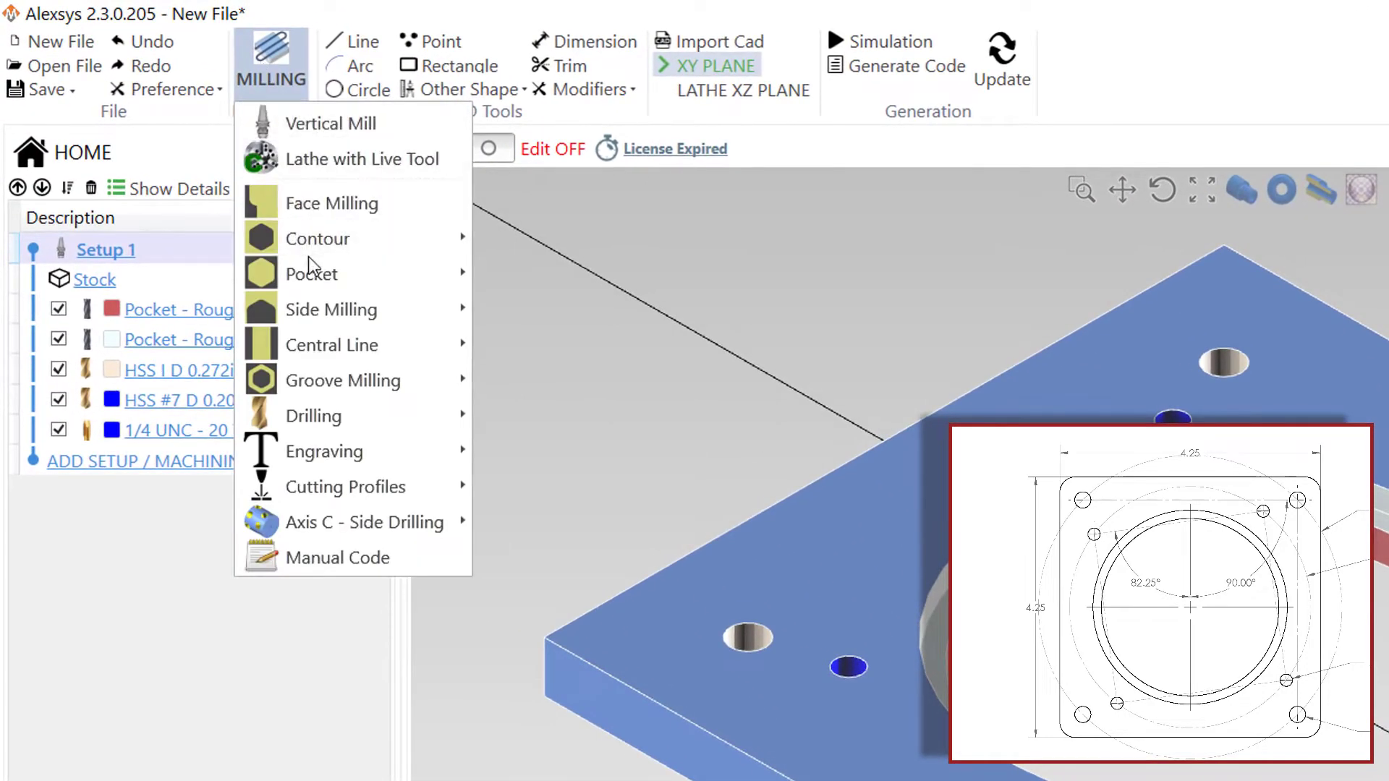
mouse_move(360, 253)
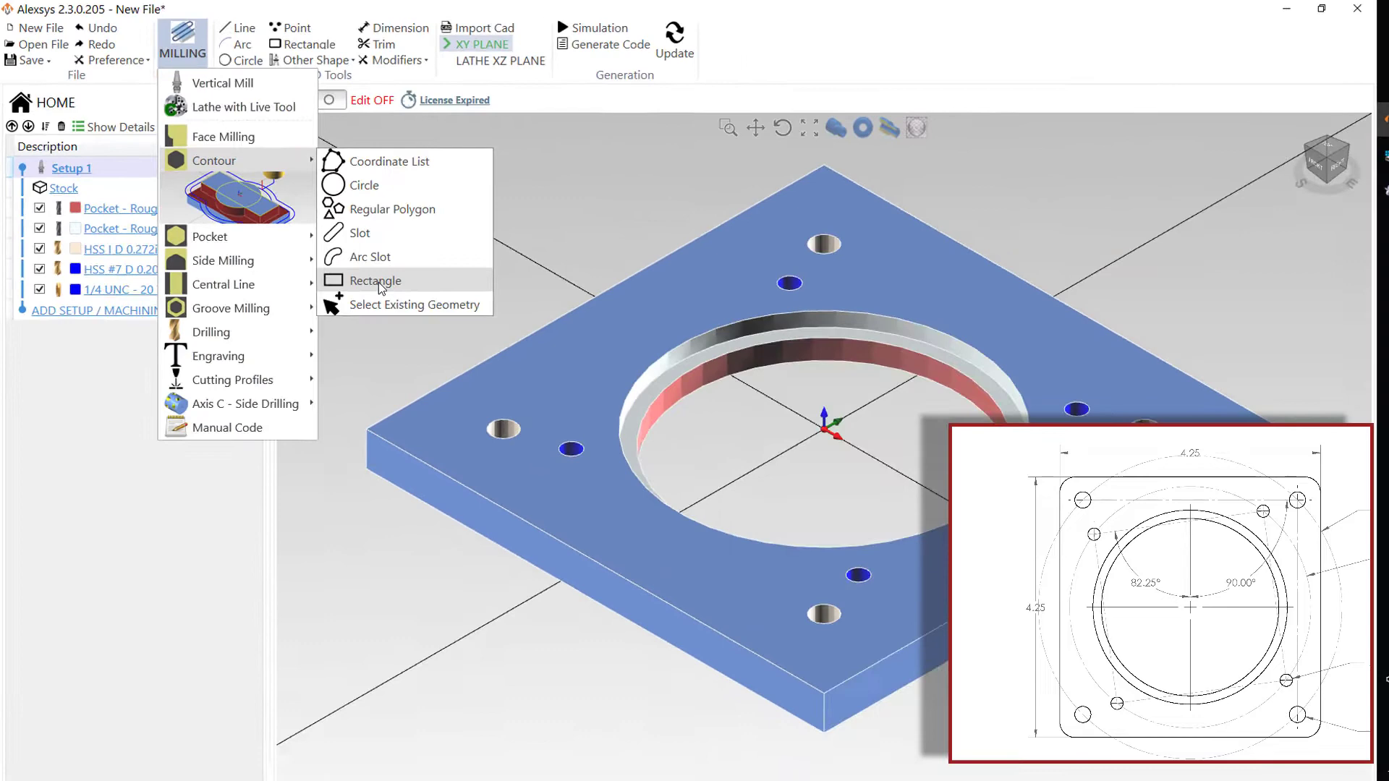
click(558, 413)
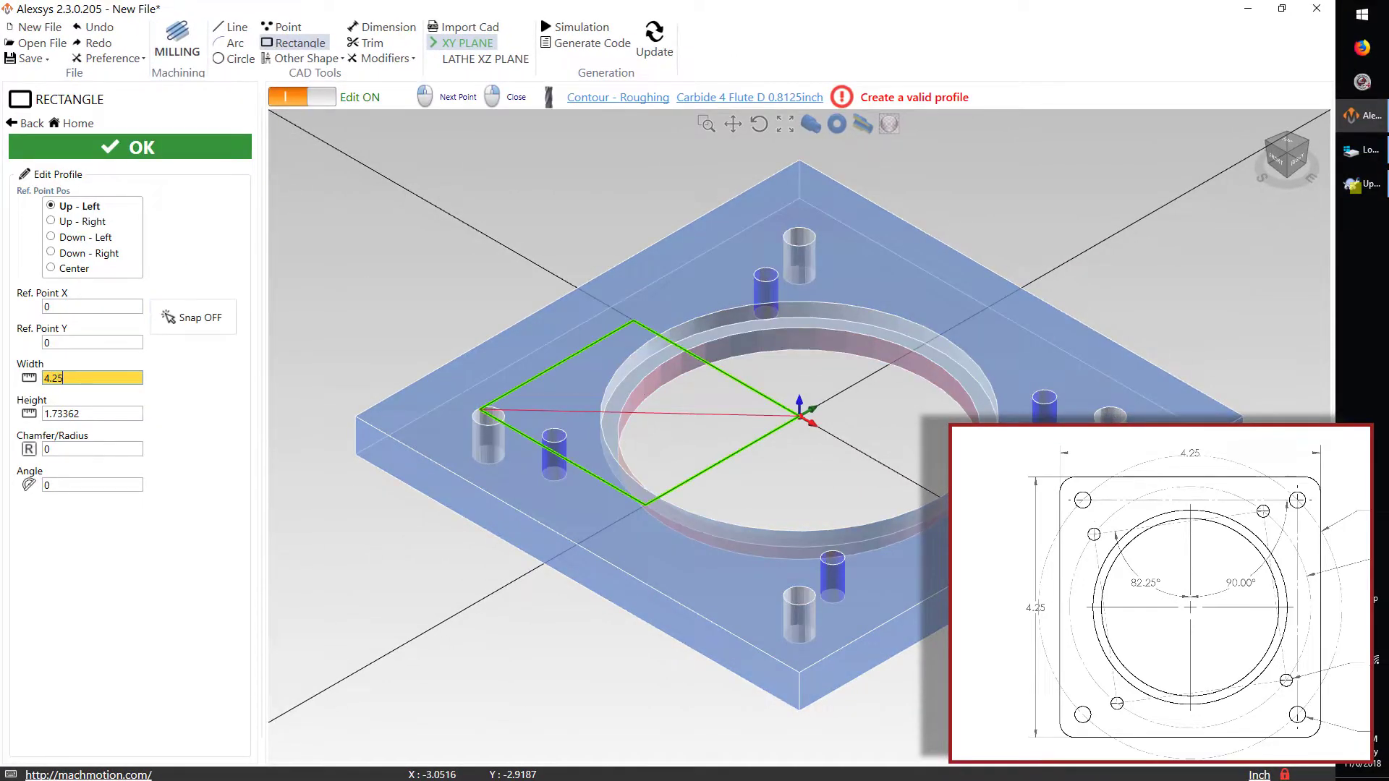
key(Tab)
text(4.25)
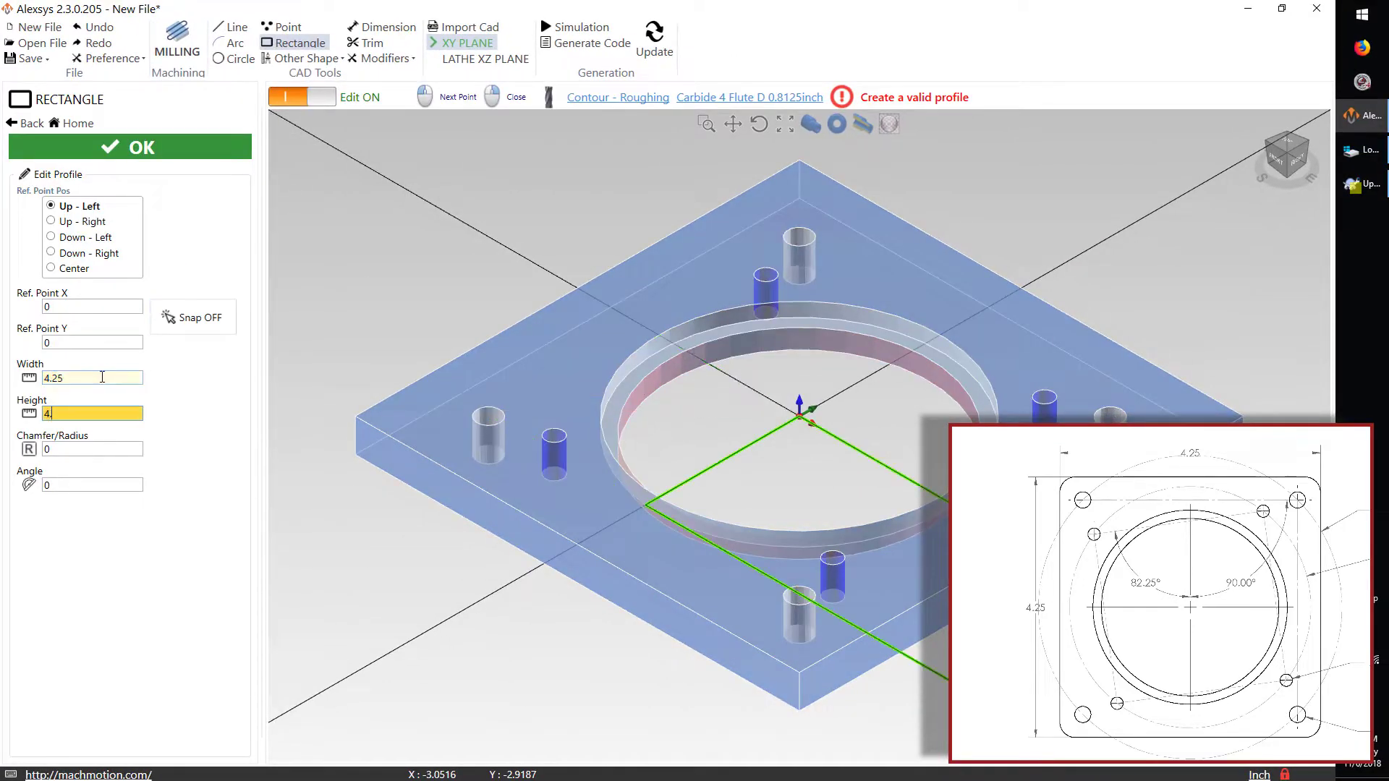
key(Tab)
click(51, 267)
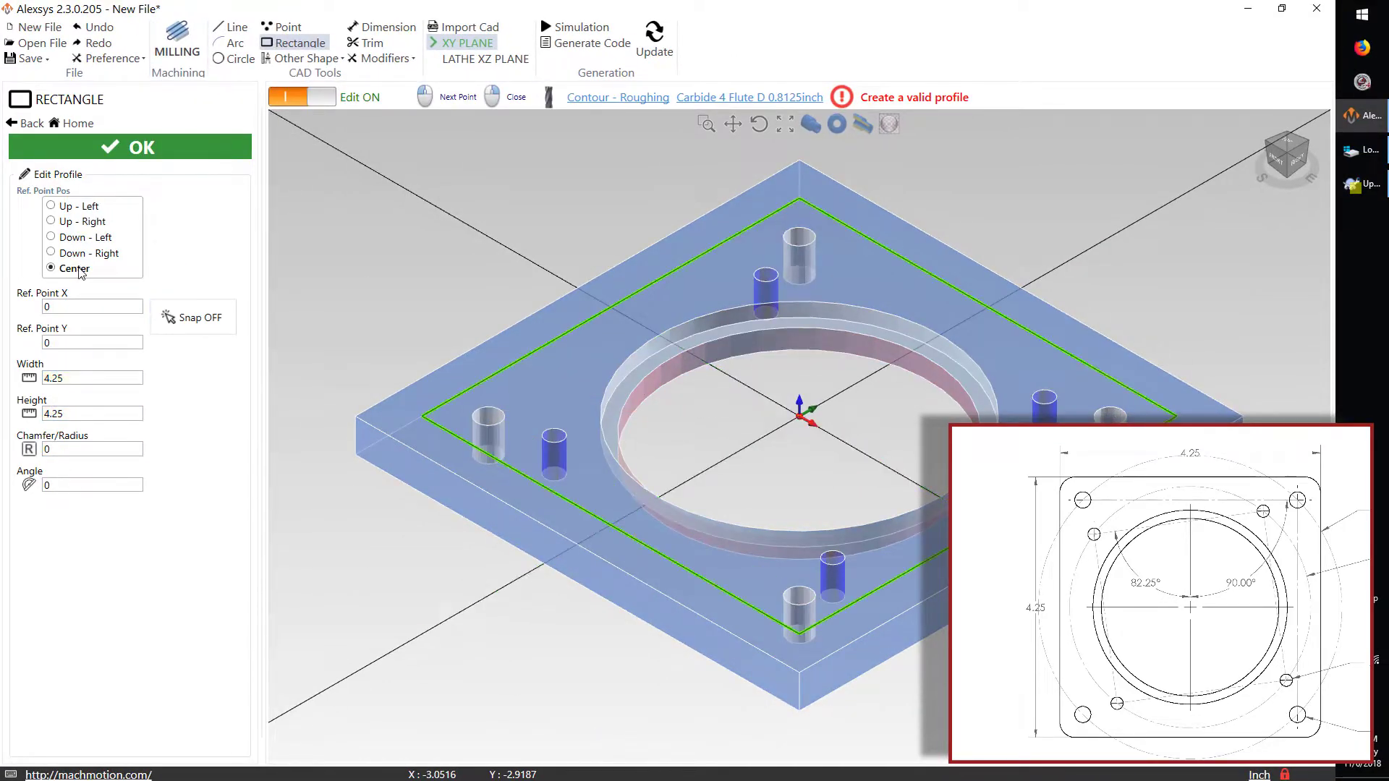
click(92, 449)
text(-.25)
key(Tab)
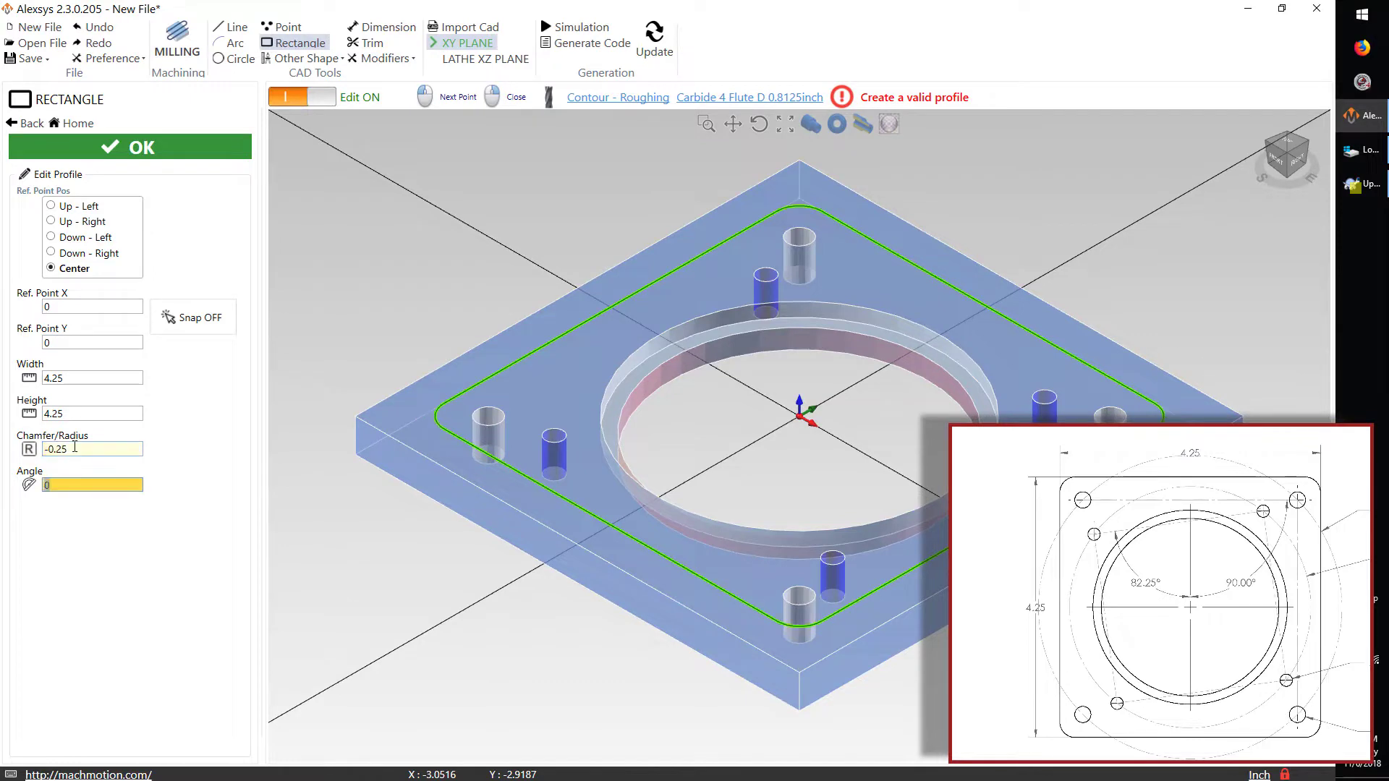
click(127, 155)
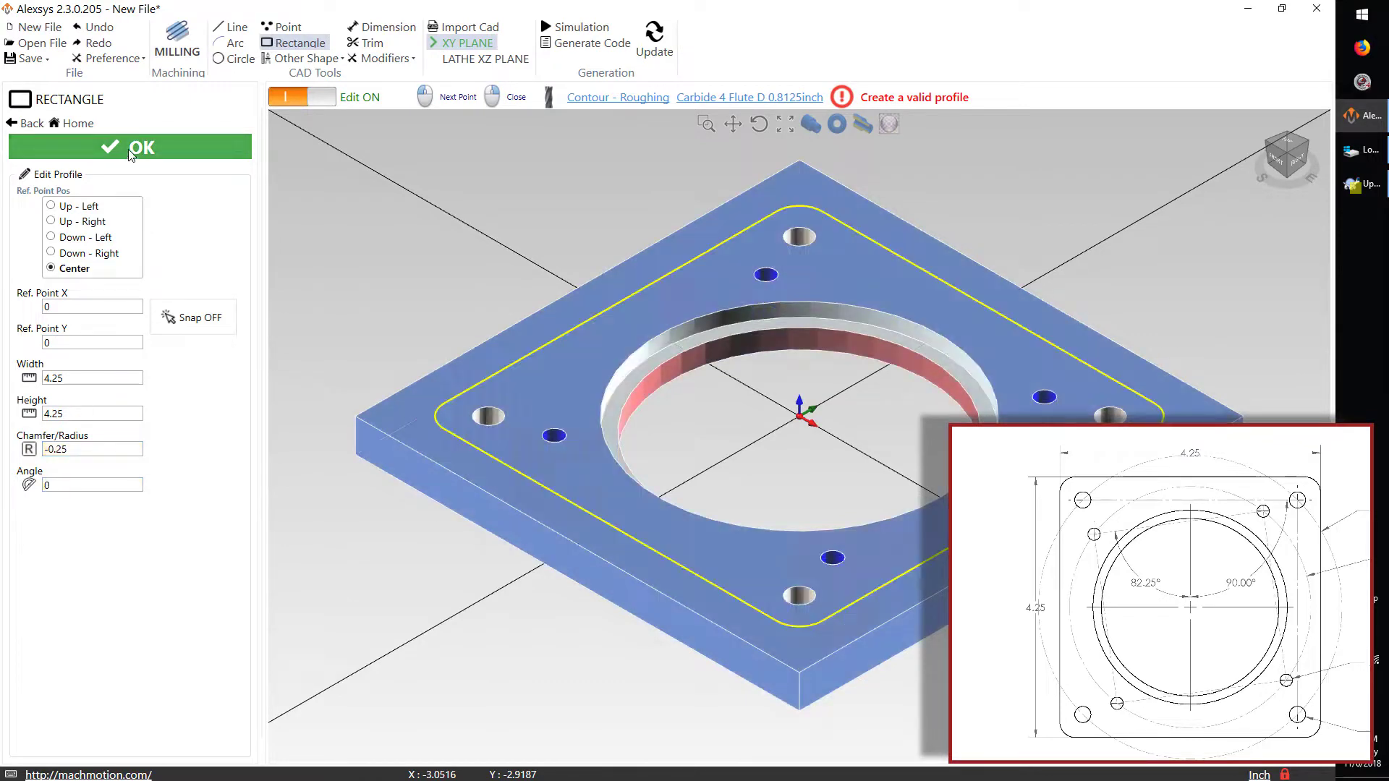
- Set the contour depth to 0.175 and save the Contour - Roughing operation
click(78, 360)
text(.175)
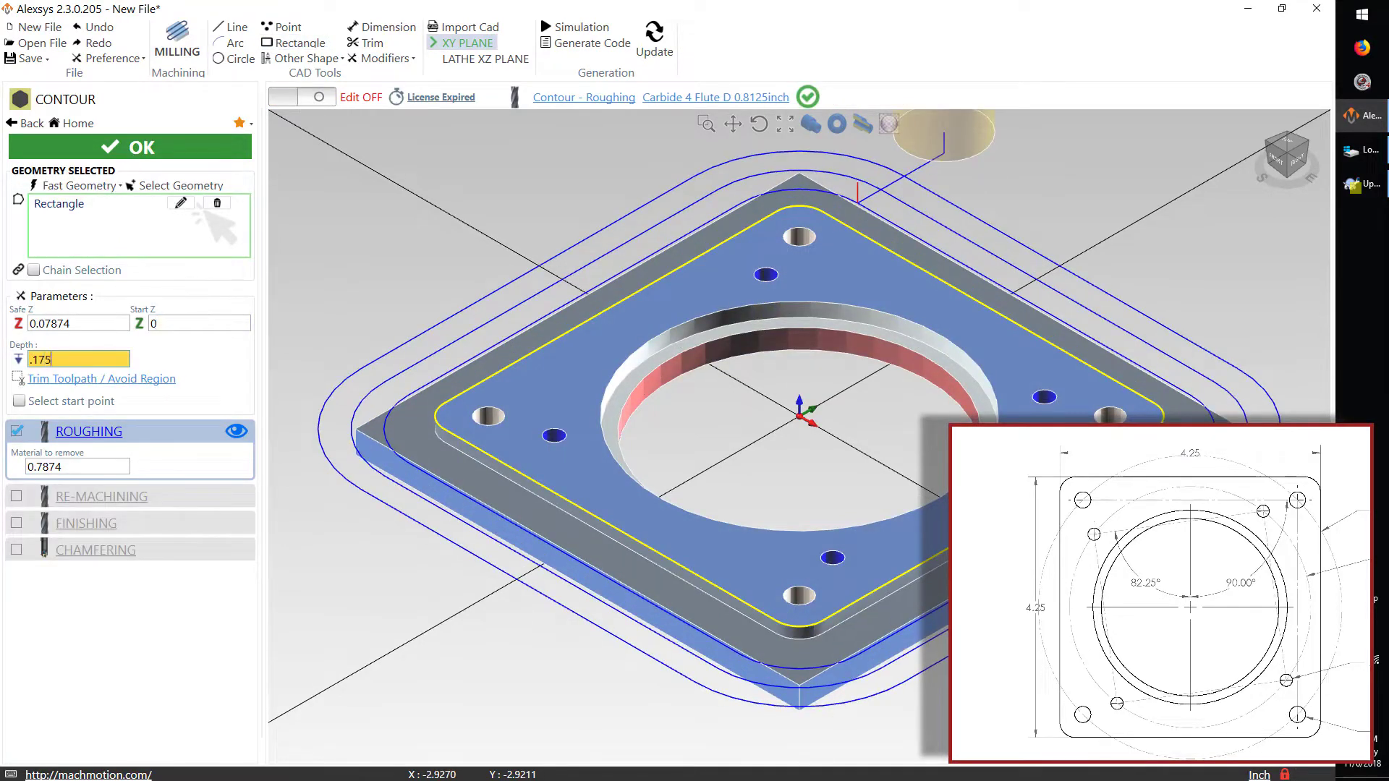
key(Tab)
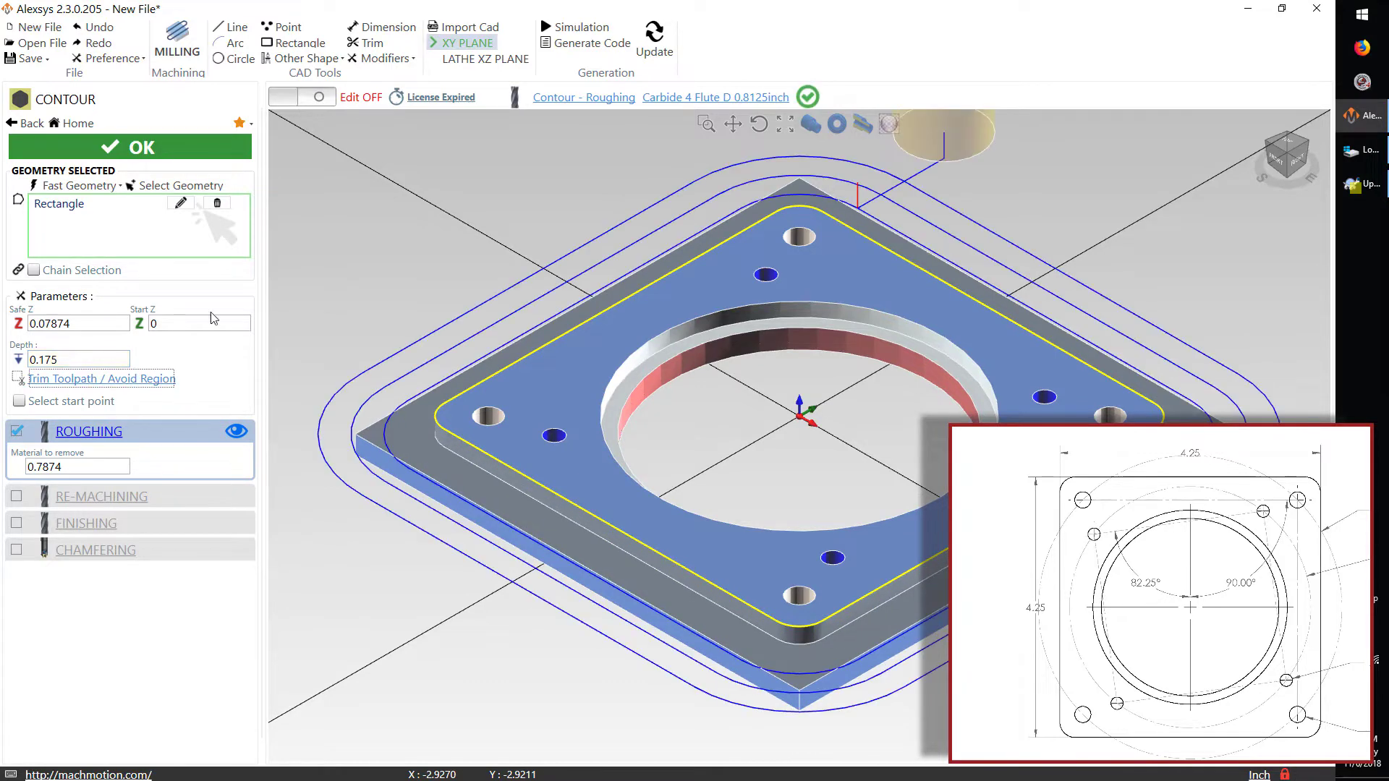
click(157, 150)
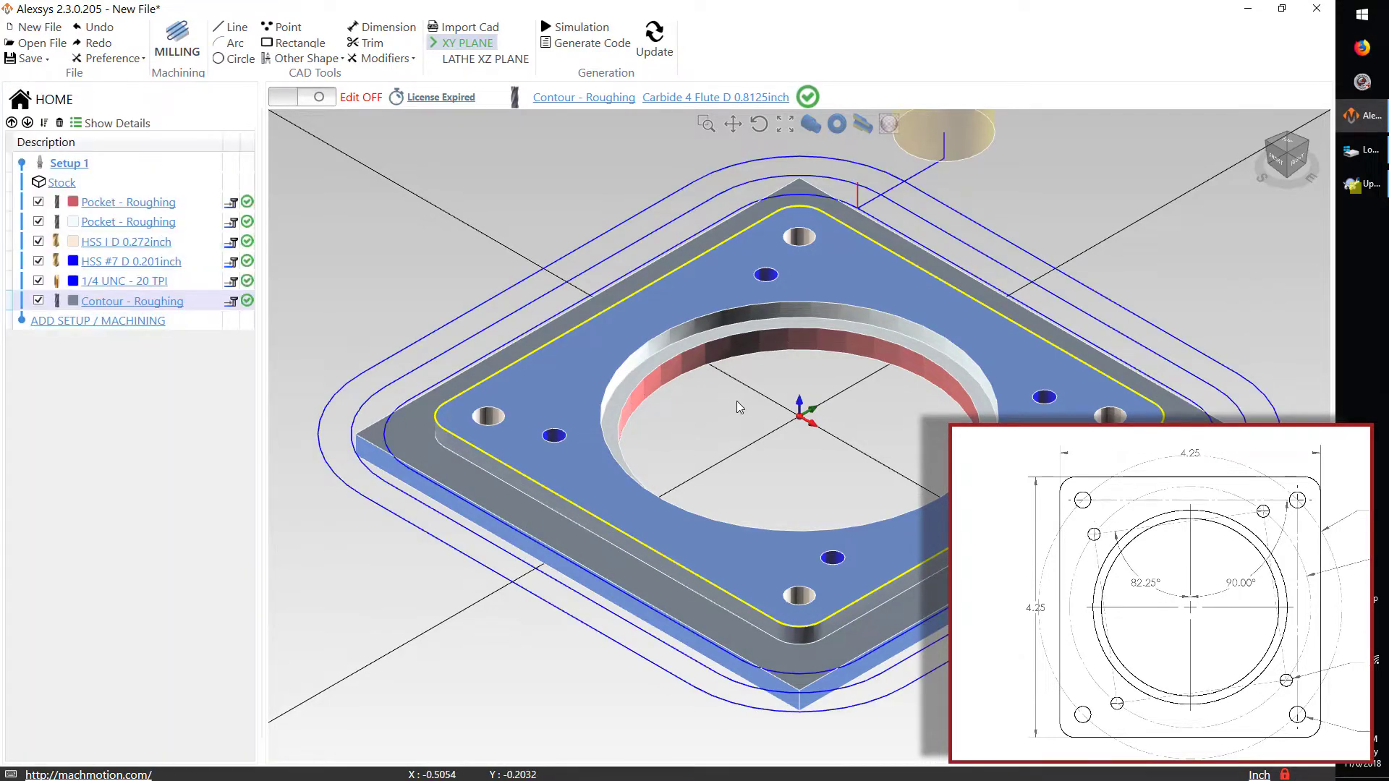
middle_drag(740, 407, 756, 244)
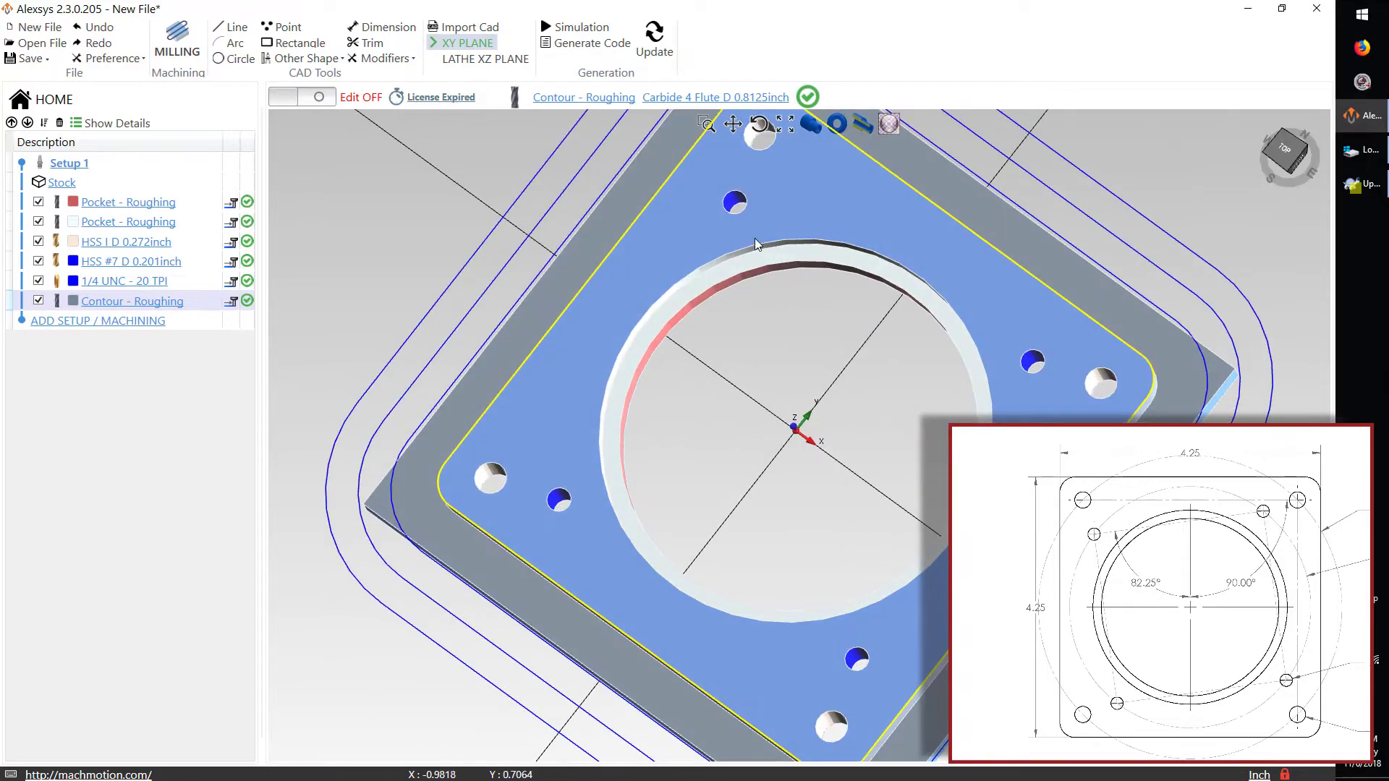
- Simulate all operations at 26x speed, continuing through each operation, then close the simulation
click(809, 125)
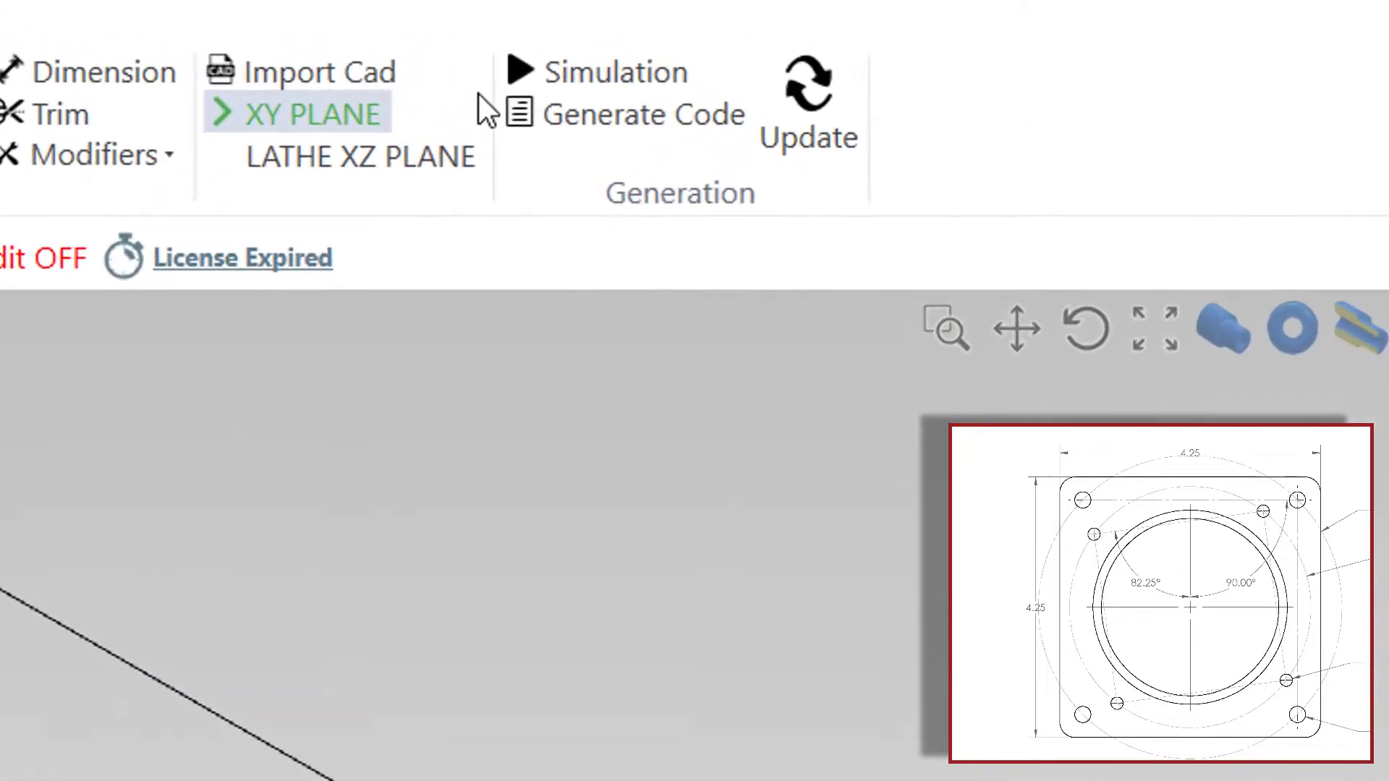
click(636, 81)
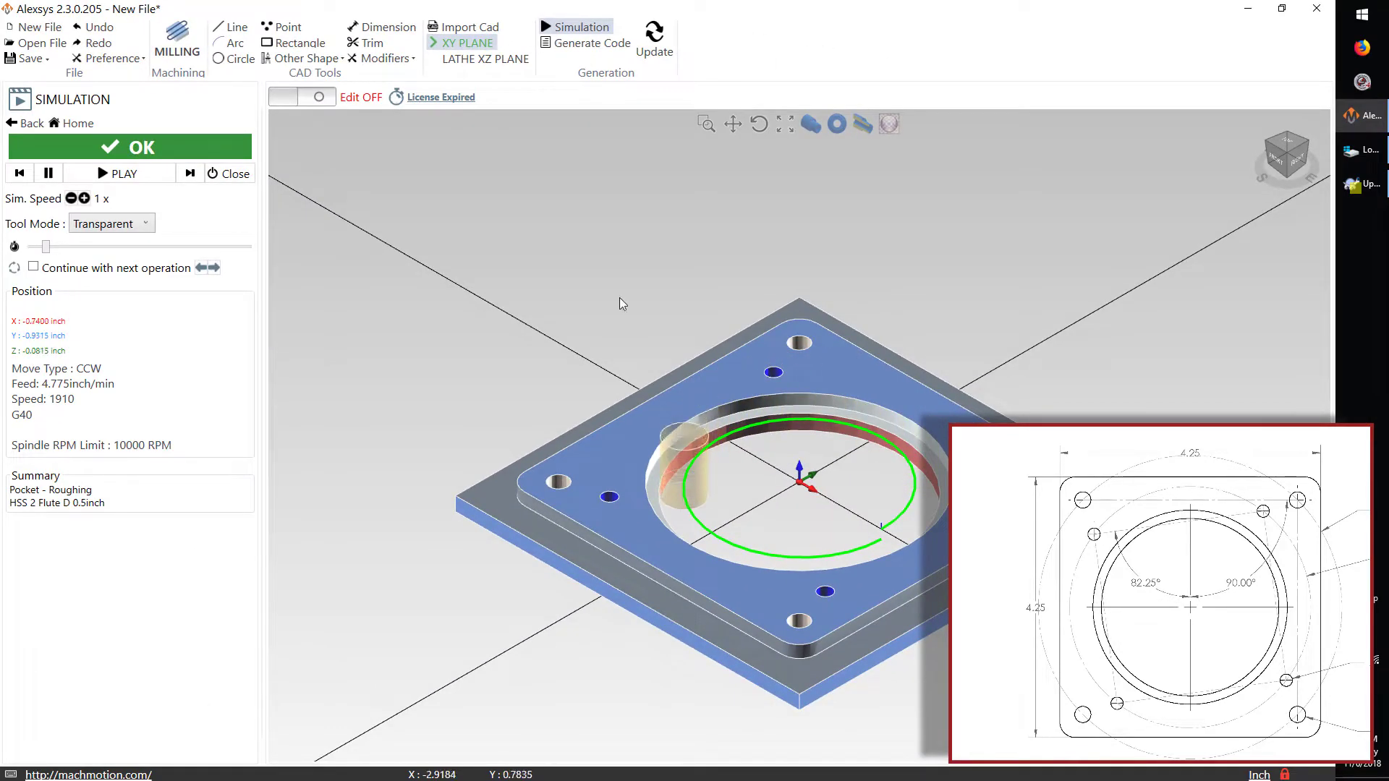
click(84, 199)
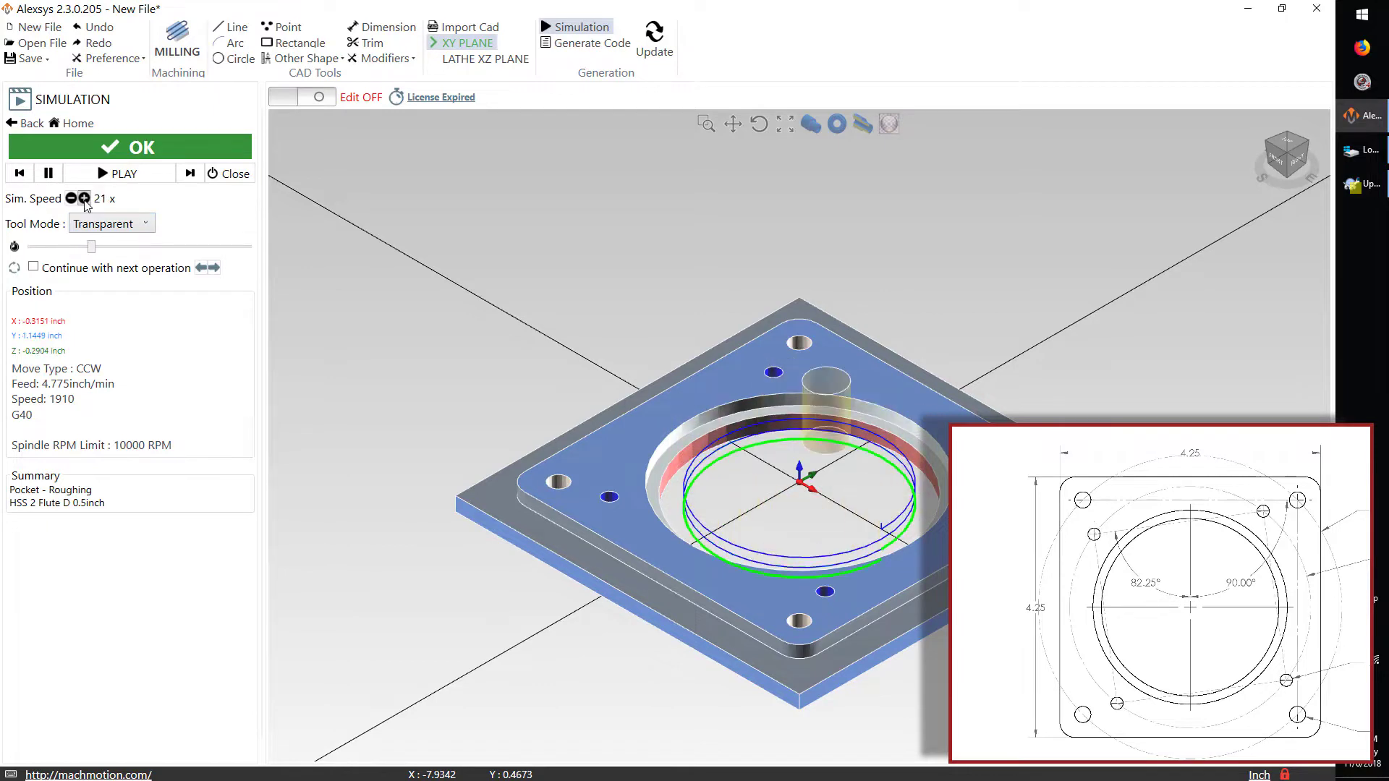
click(84, 199)
click(186, 267)
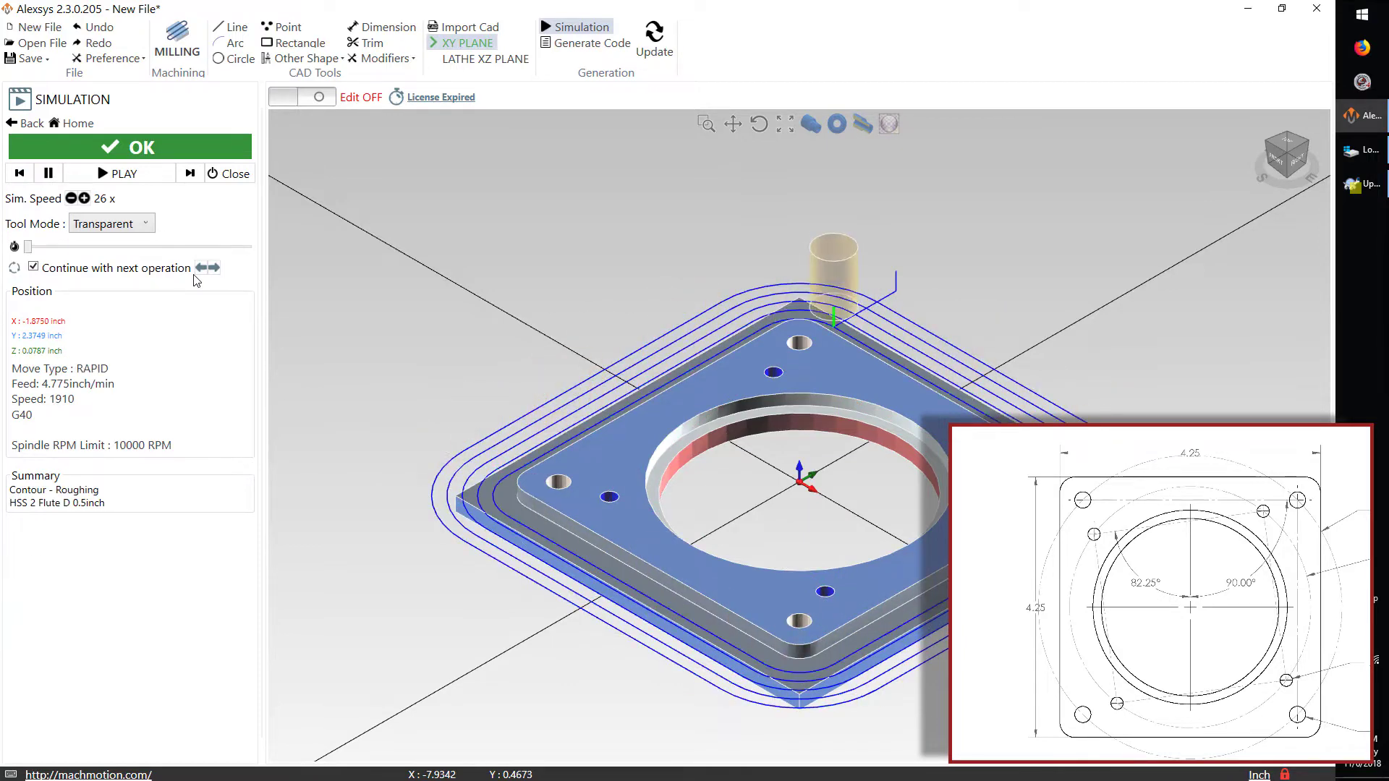
click(142, 147)
- Add a Vertical Mill setup as an independent NEW SETUP
click(90, 323)
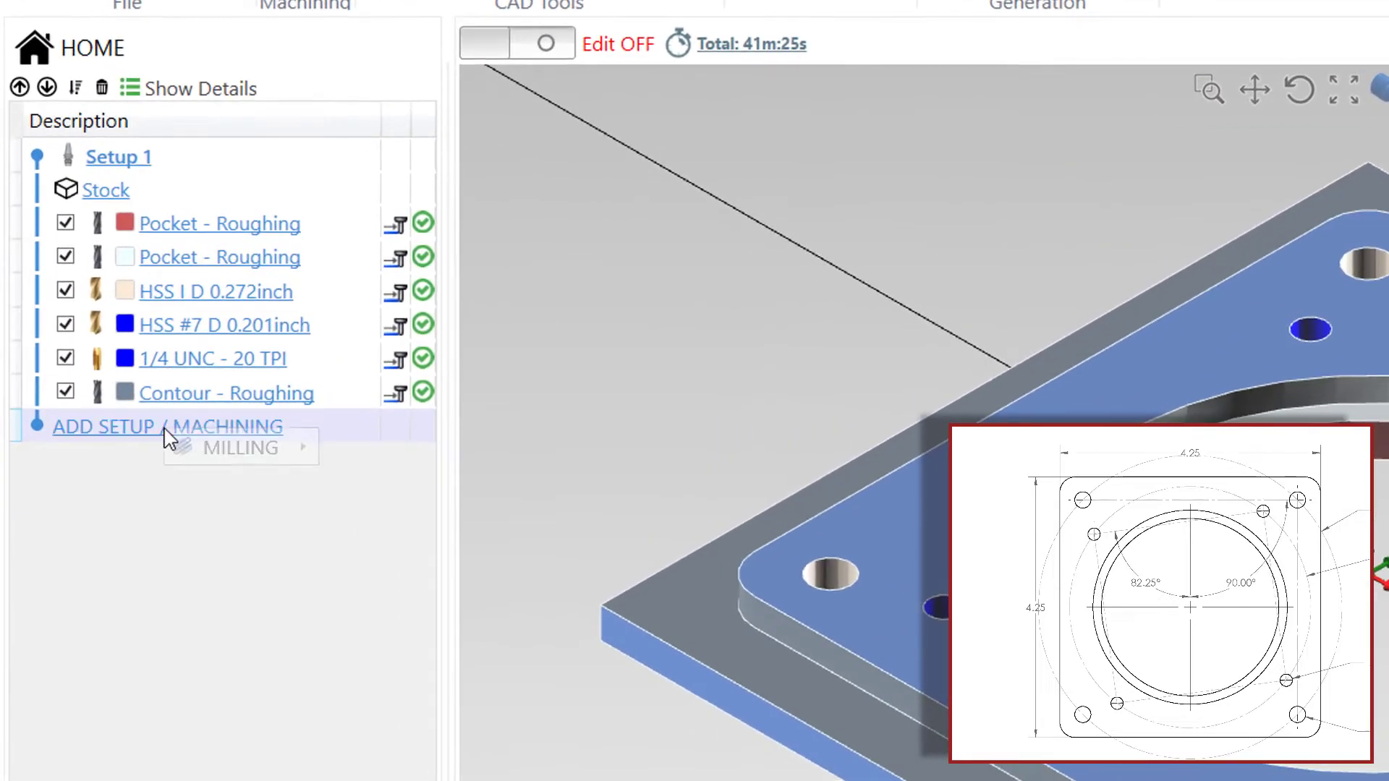
mouse_move(273, 453)
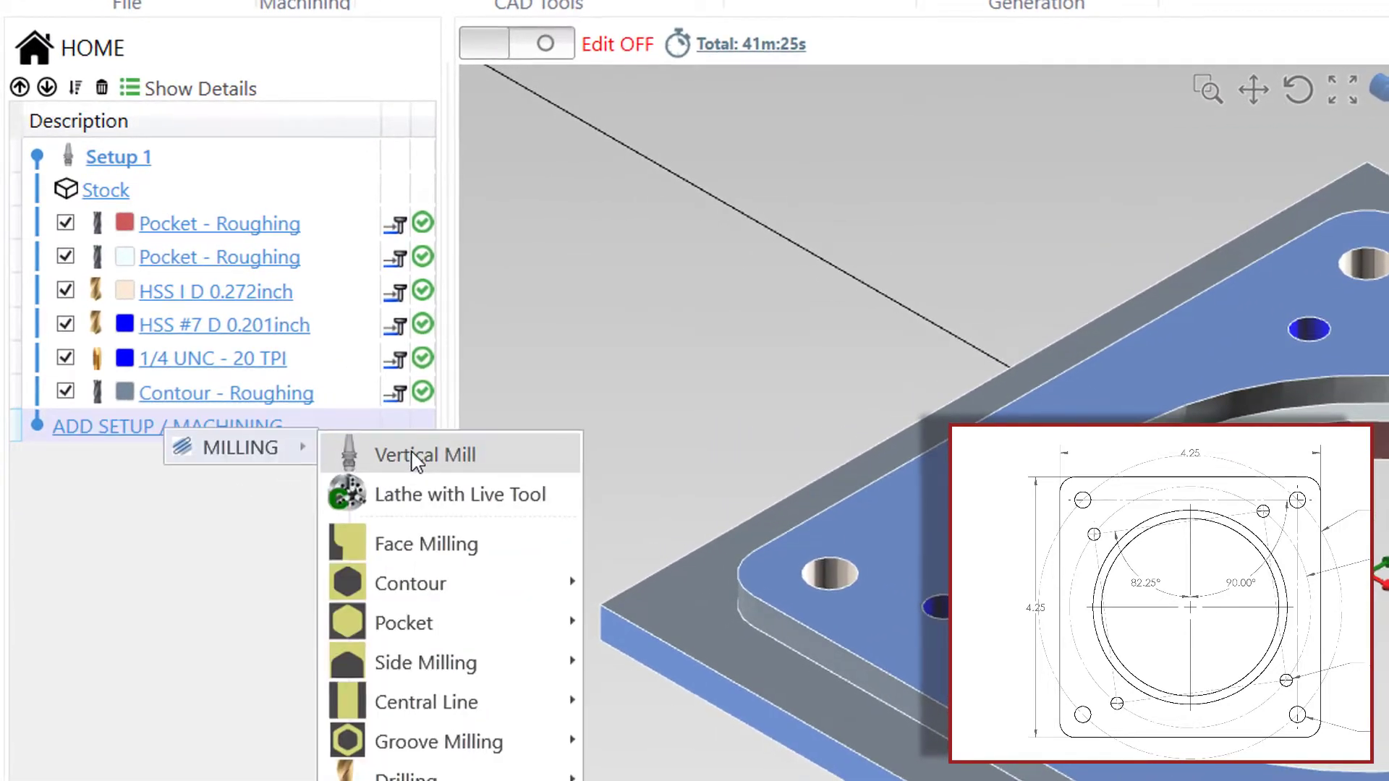
click(412, 454)
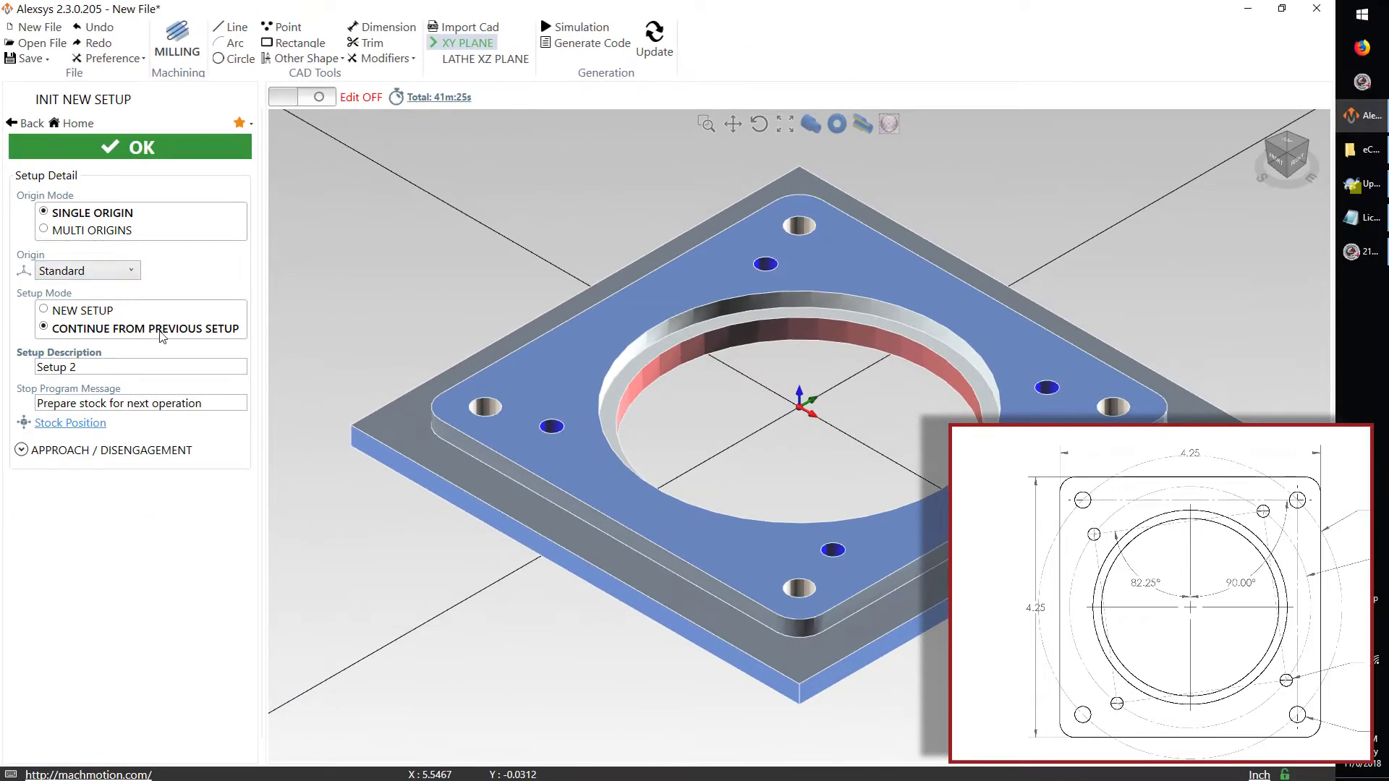
click(93, 312)
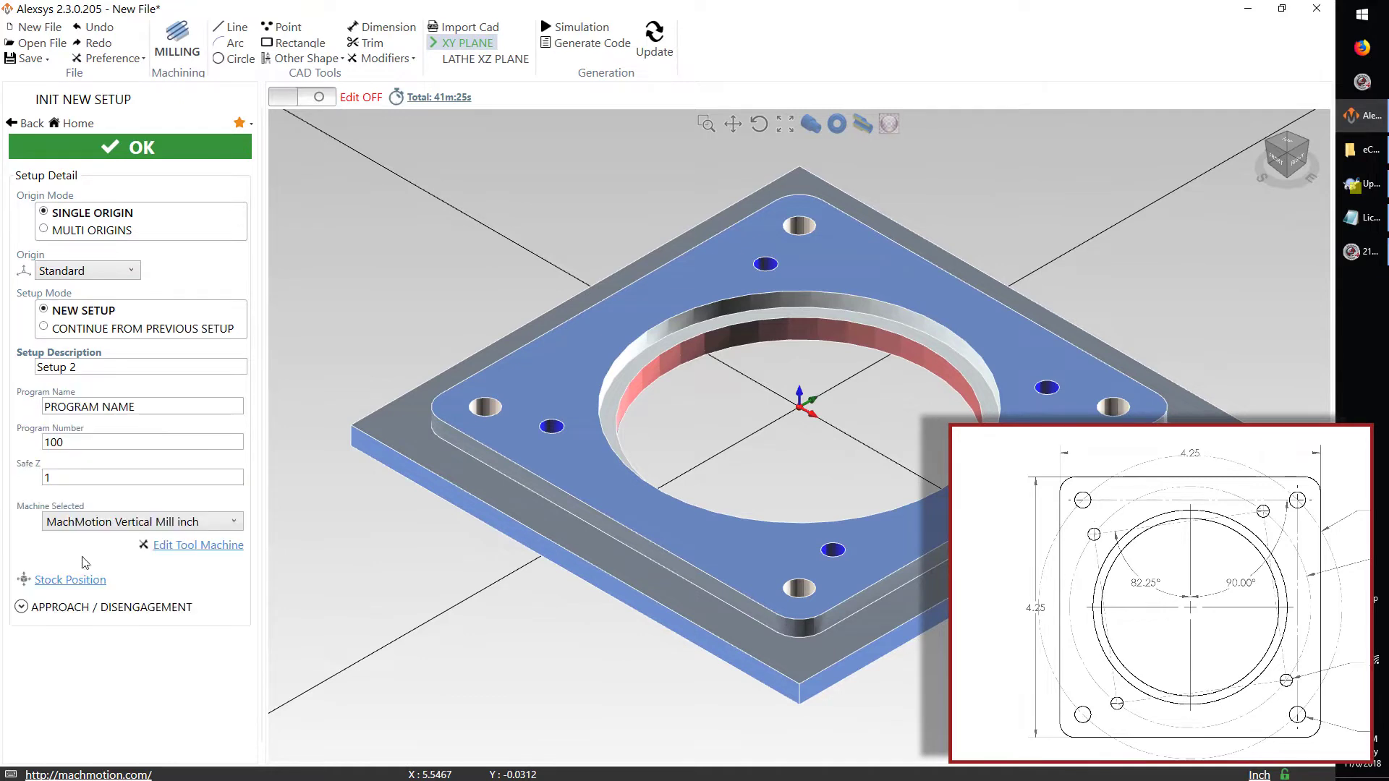
- Flip the stock to its bottom side (yaw 180) and confirm Setup 2
click(81, 581)
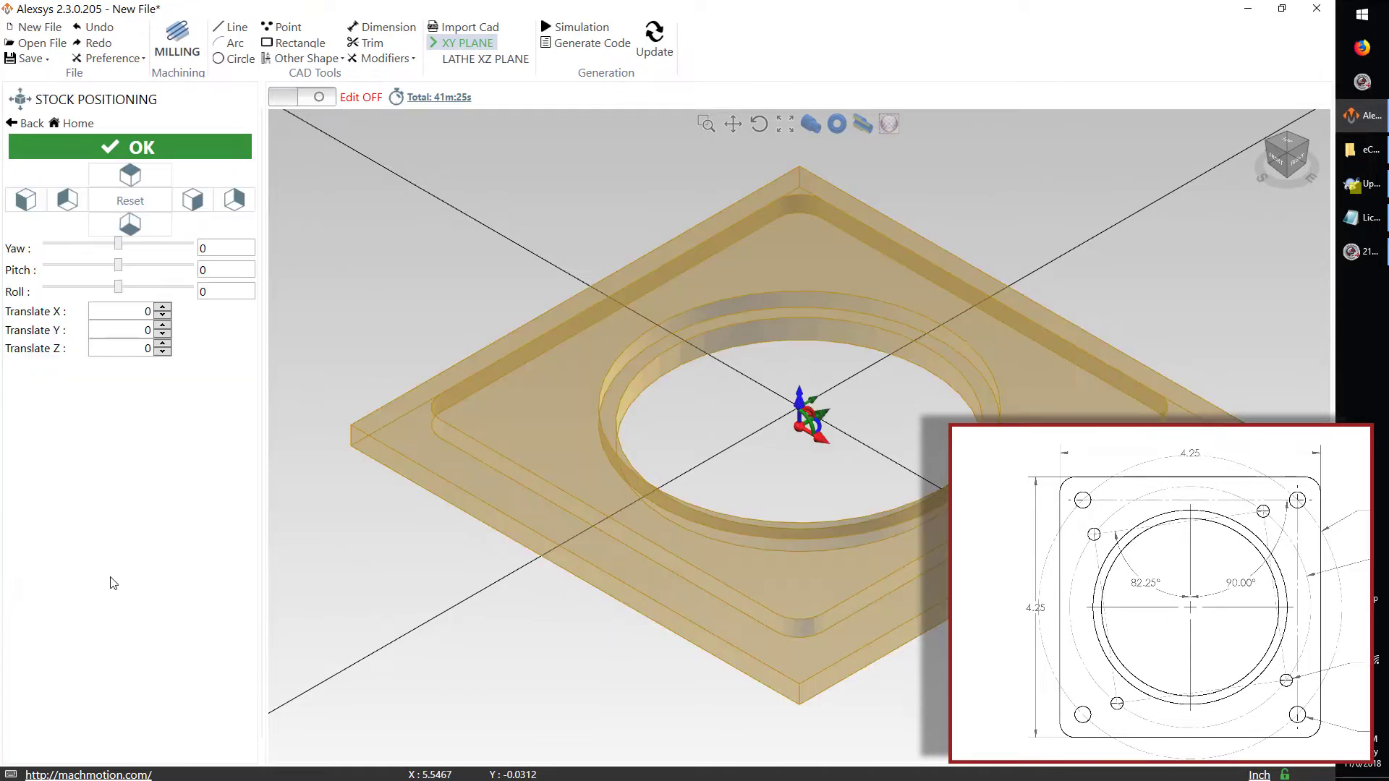
click(139, 235)
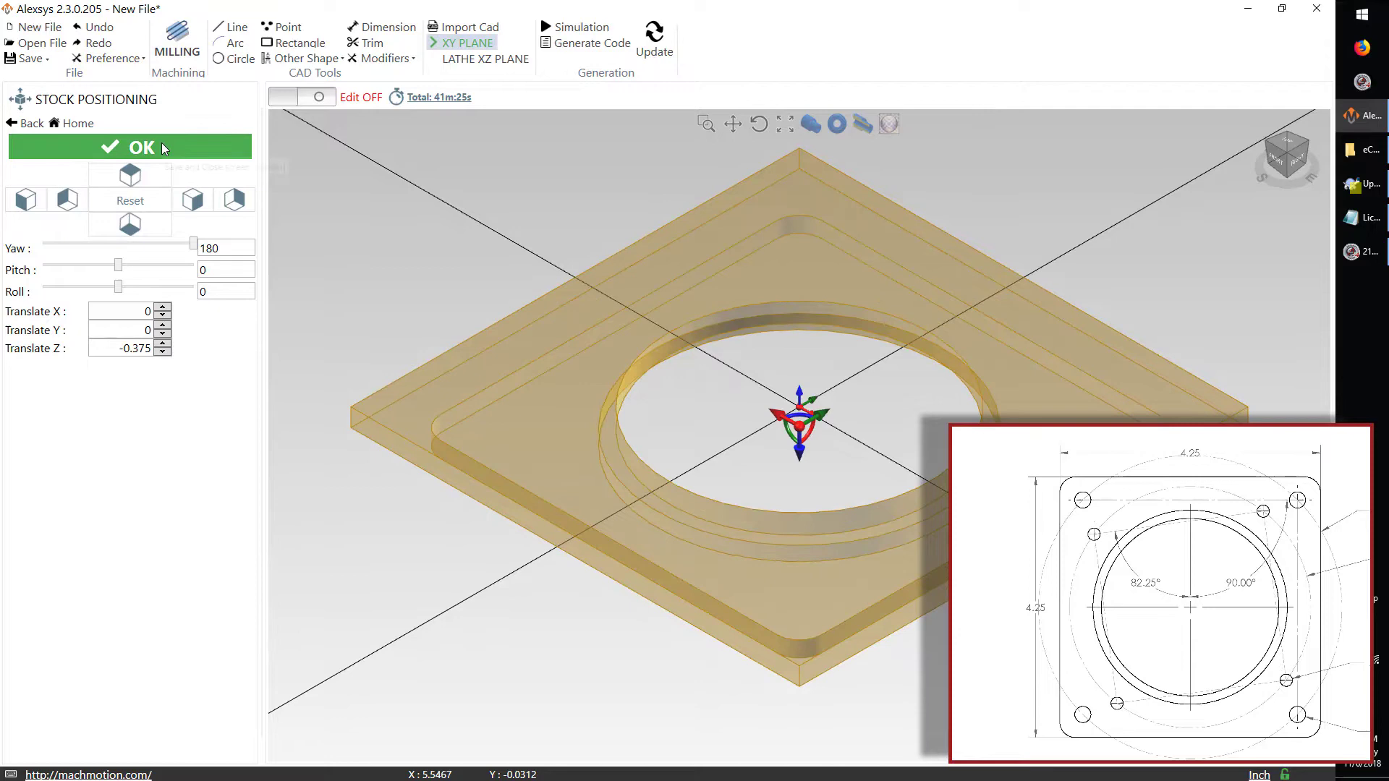
click(162, 142)
click(162, 143)
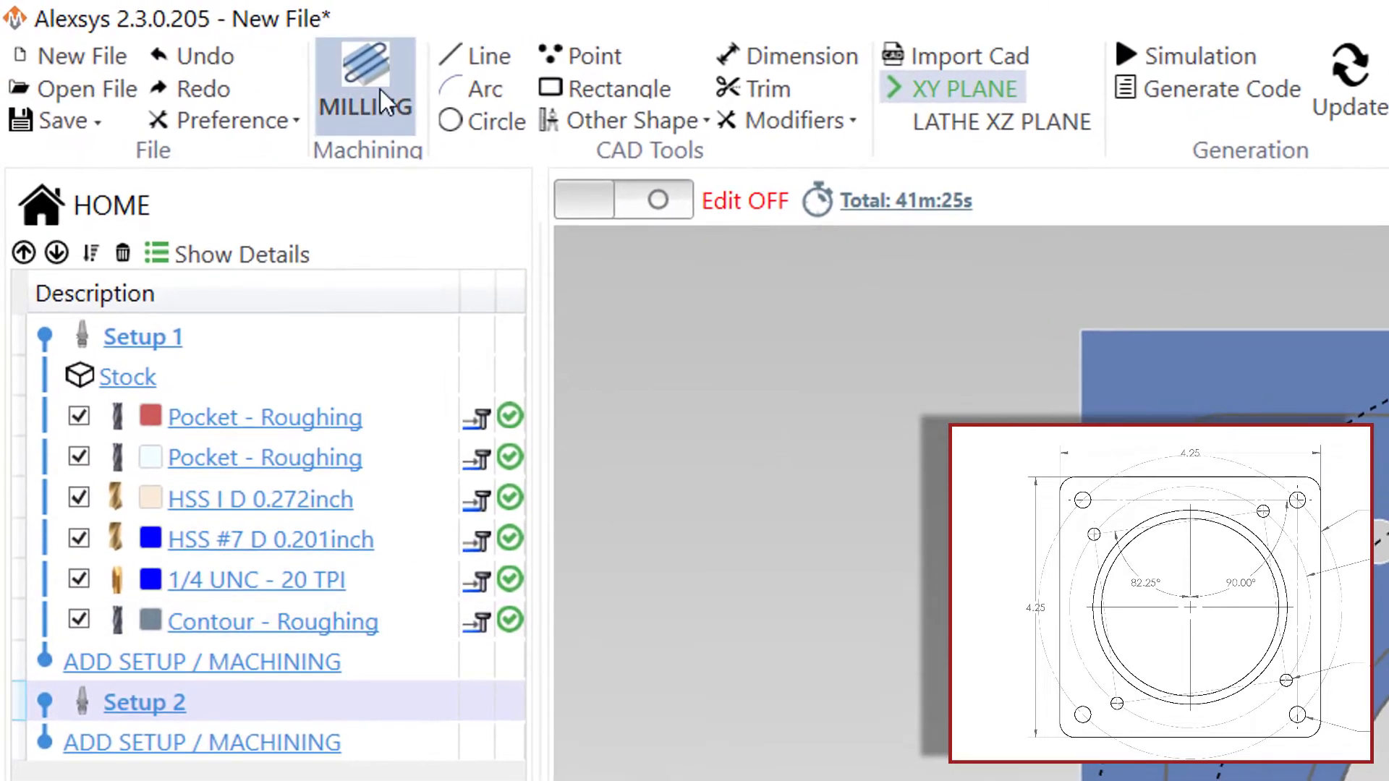
- Define a 4.25 x 4.25 rectangle contour profile with -0.25 corner radius for Setup 2
click(380, 89)
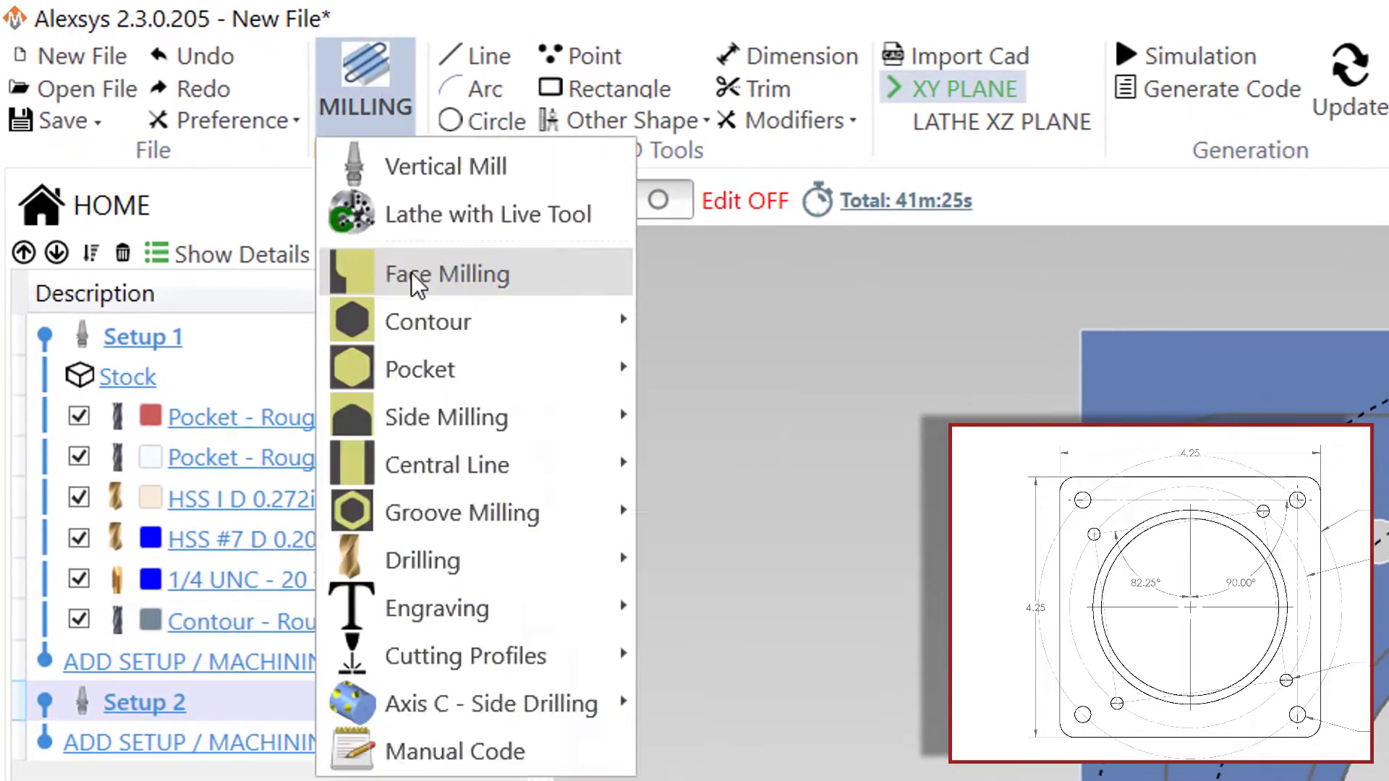
mouse_move(467, 340)
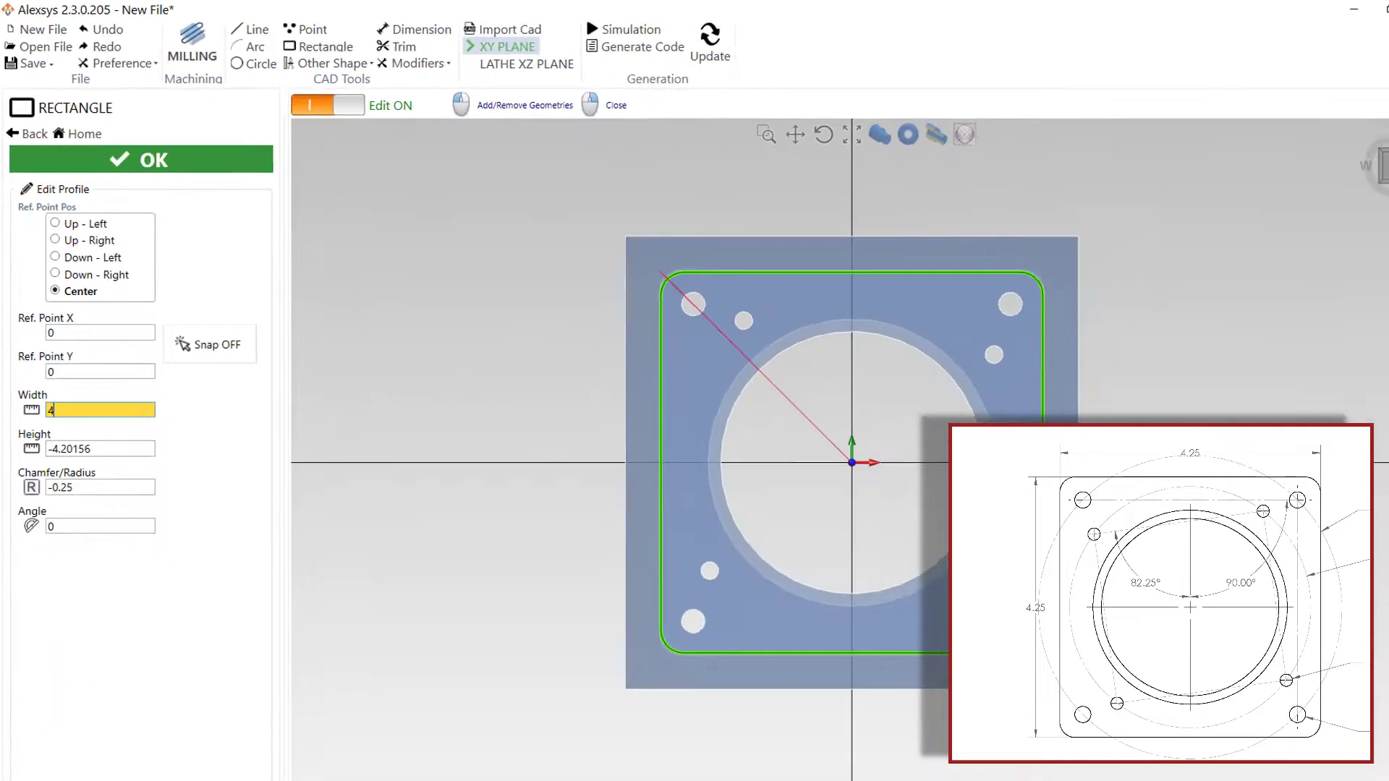
text(25)
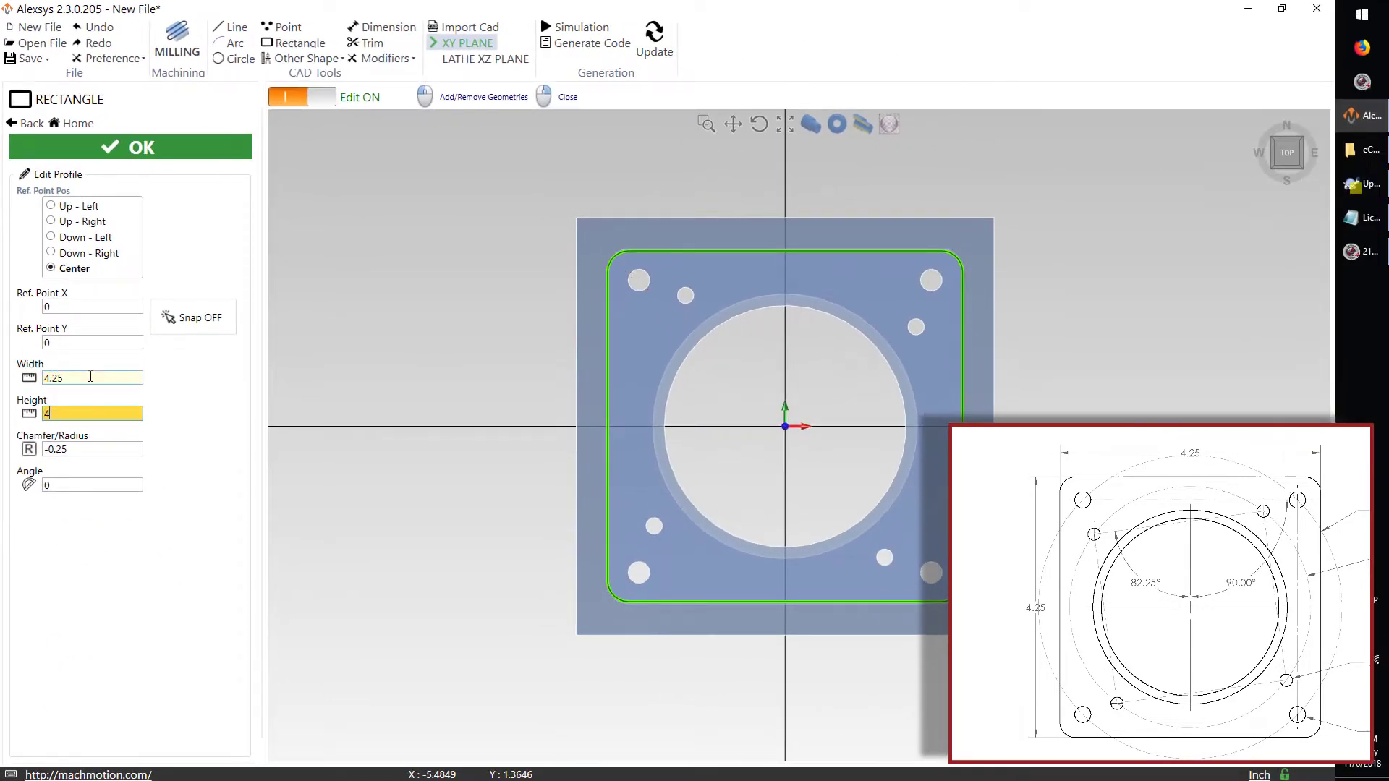
key(Tab)
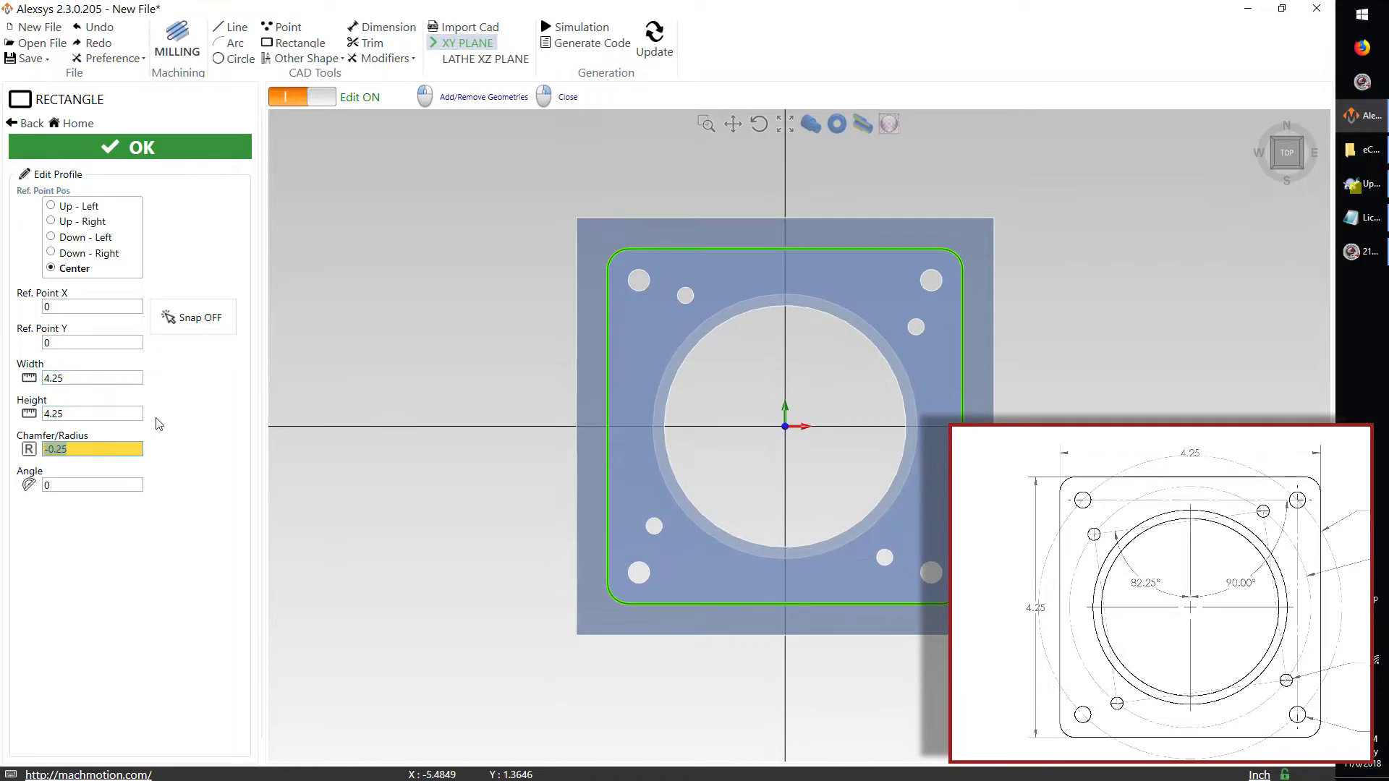
click(123, 154)
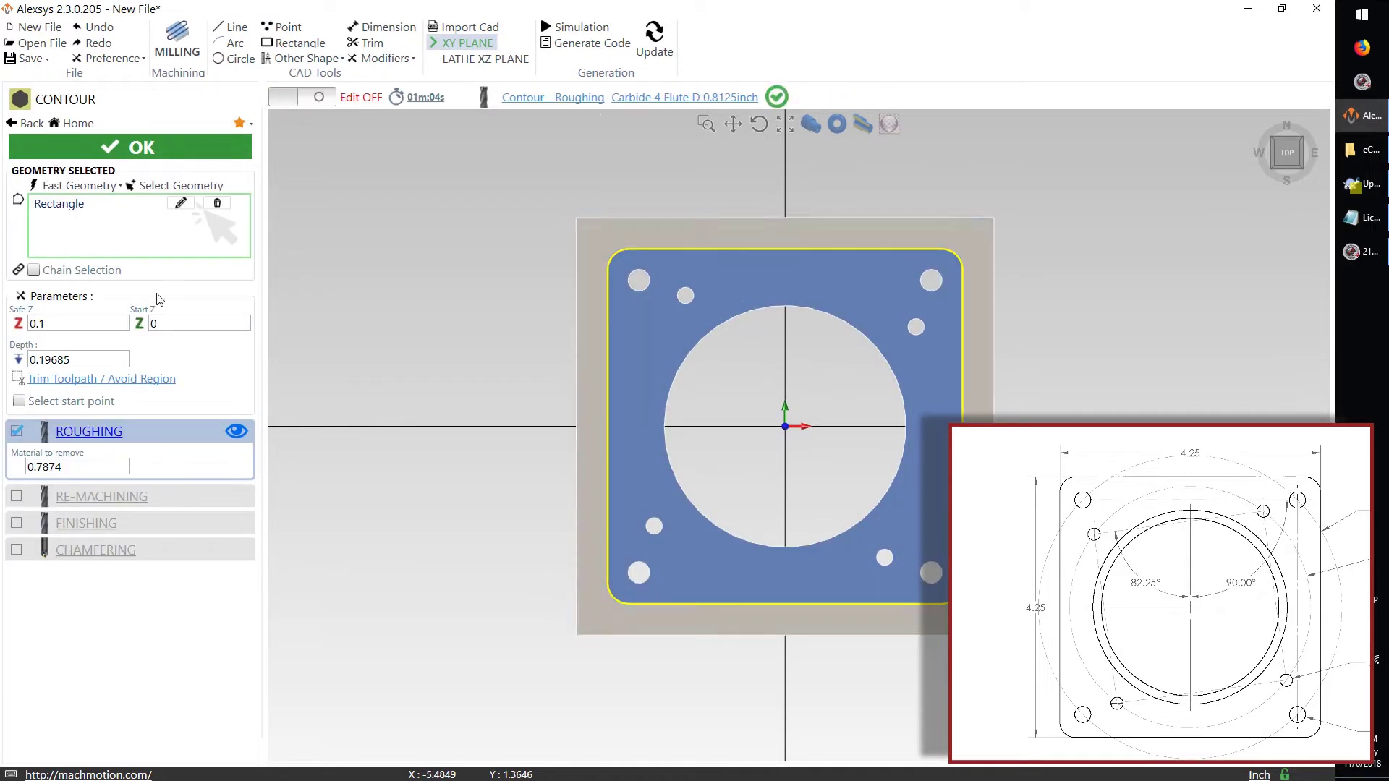
- Set the contour roughing depth to 0.2 and save the Setup 2 operation
middle_drag(461, 469, 669, 464)
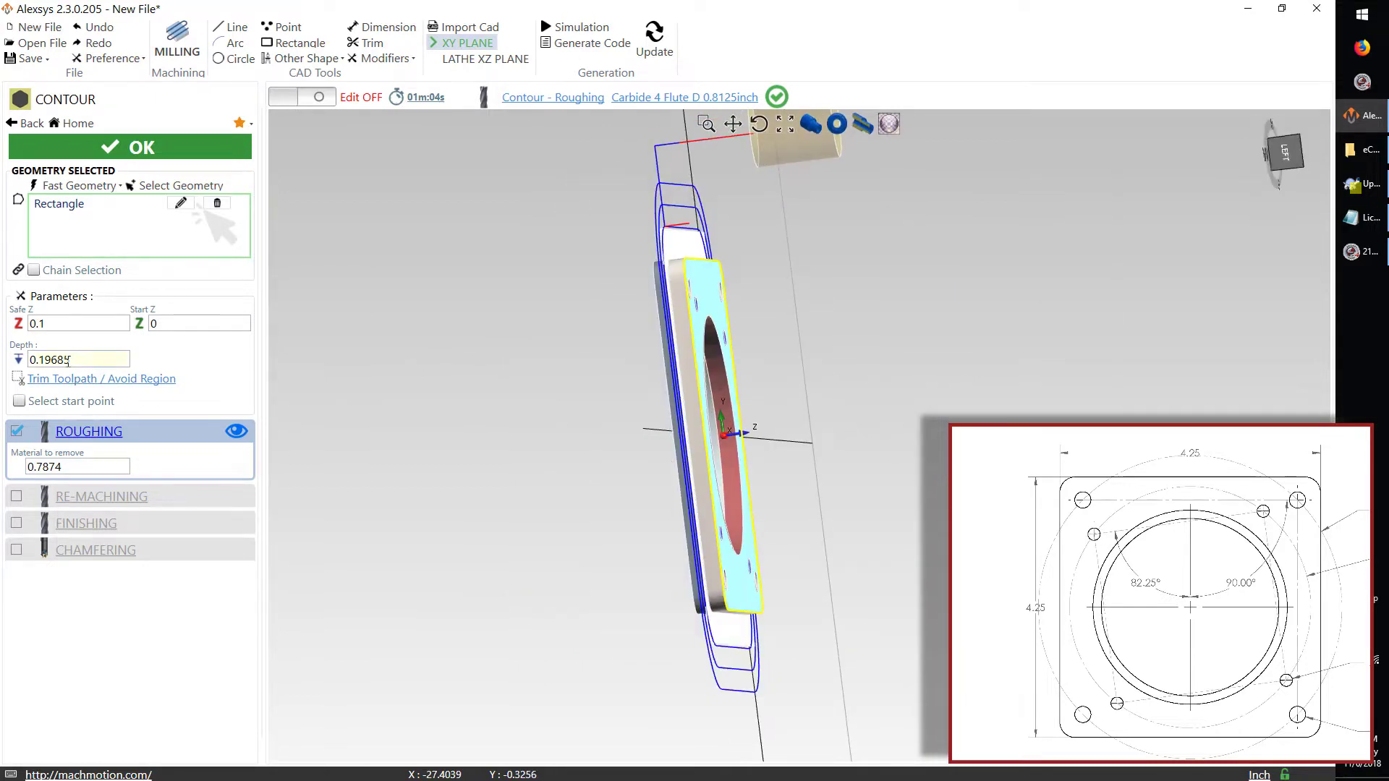
triple_click(68, 362)
text(0.2)
key(Tab)
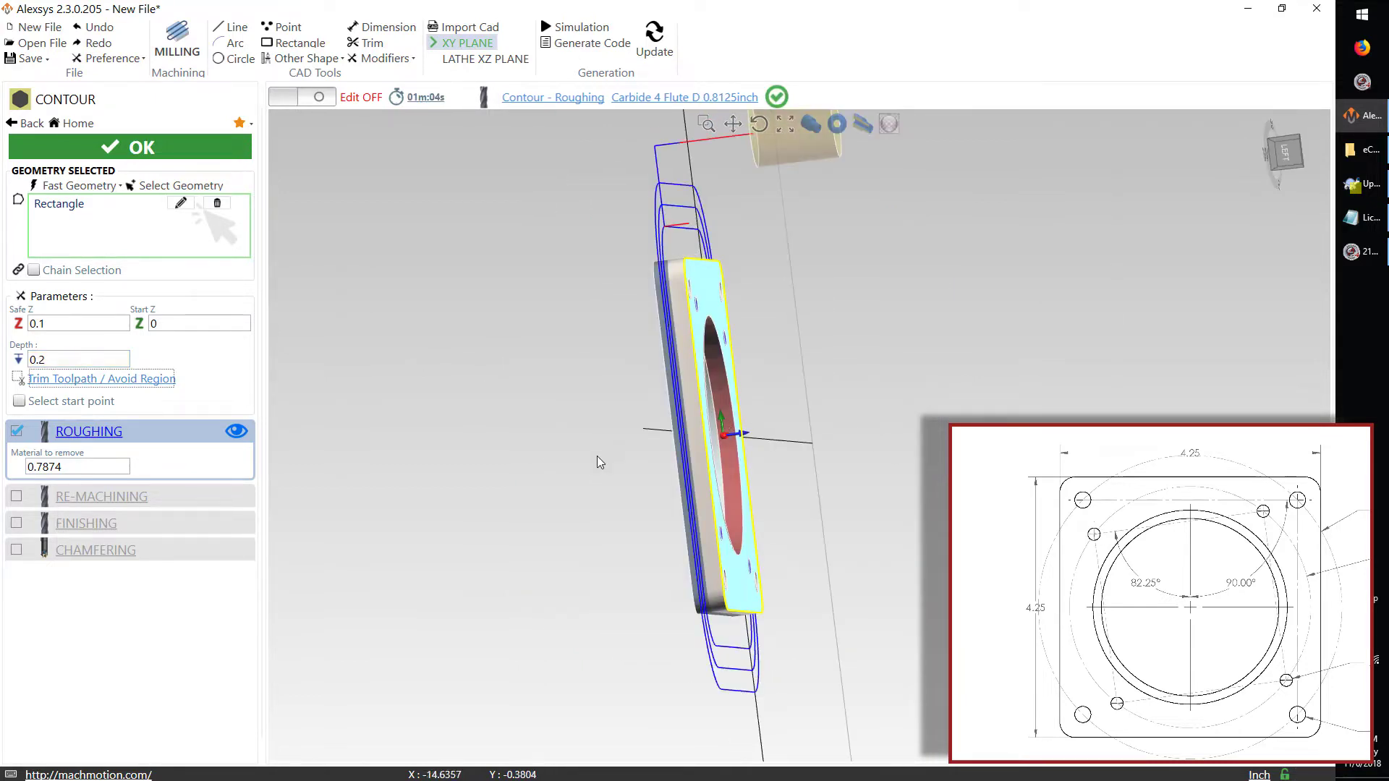
click(181, 154)
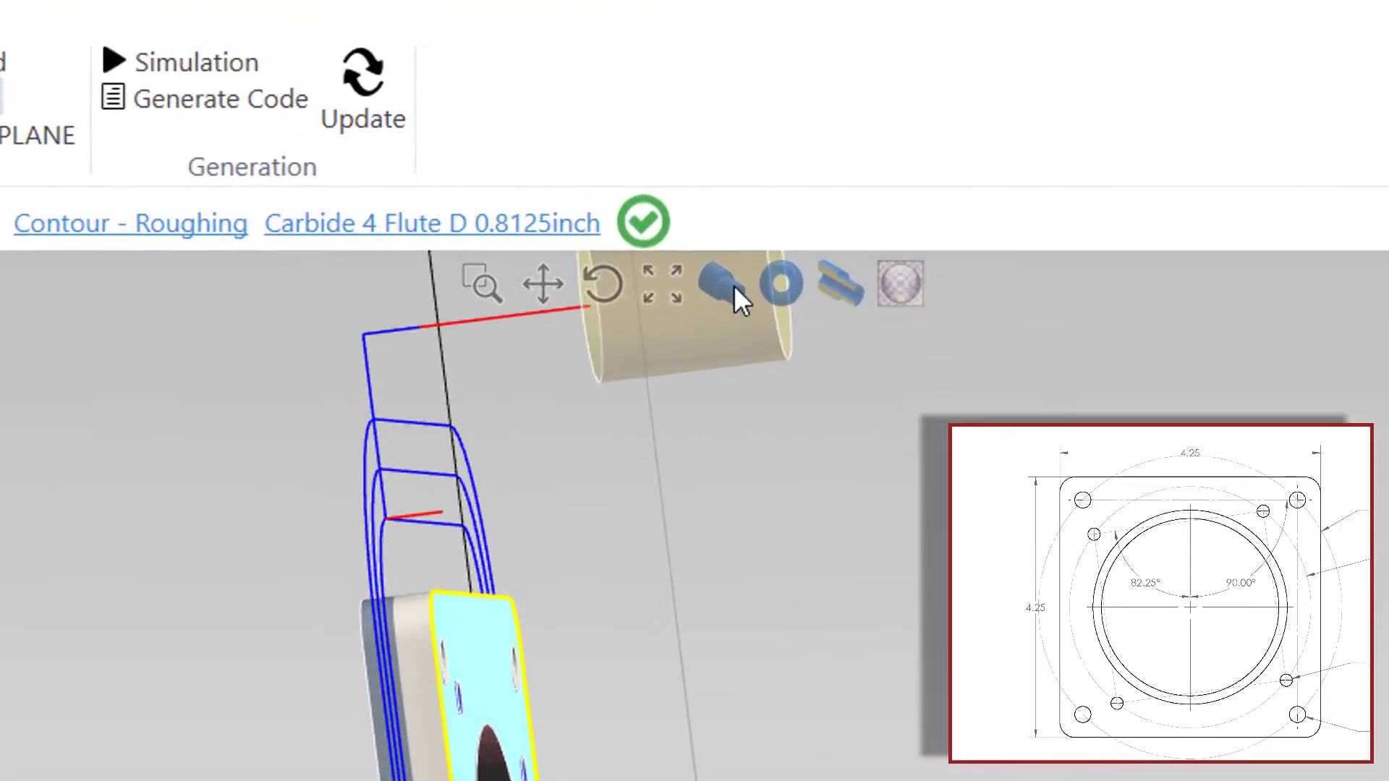
click(727, 285)
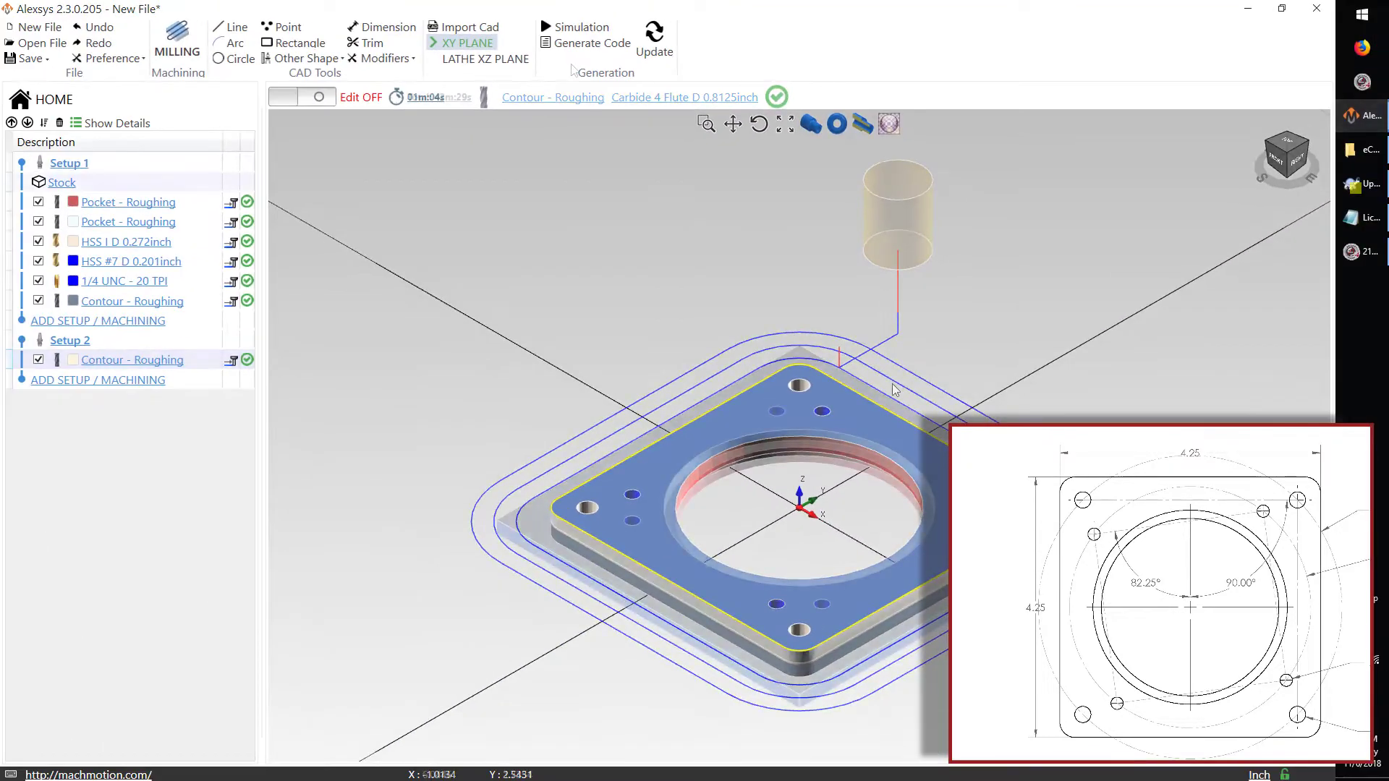
- Generate G-code file O0100_PROGRAM NAME.NC for the MachMotion vertical mill
click(571, 48)
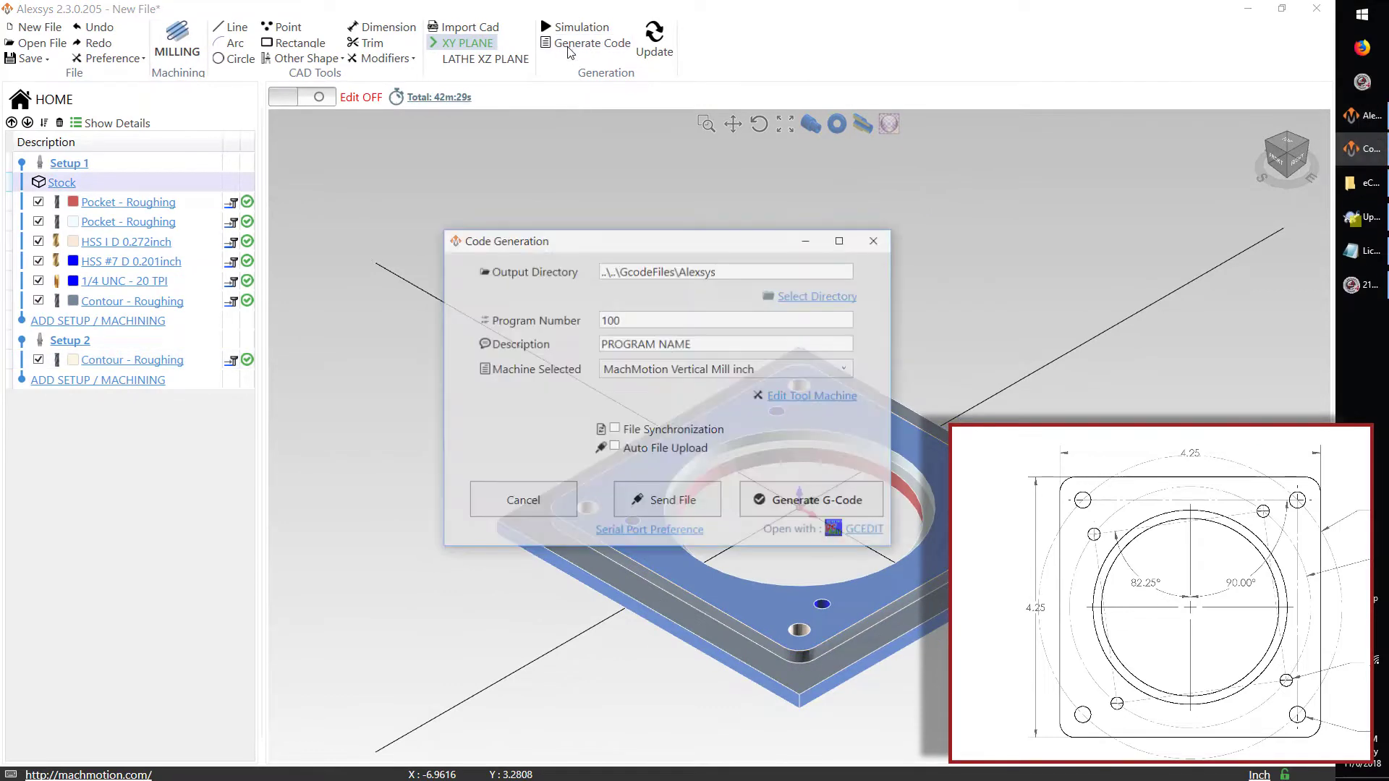
click(804, 500)
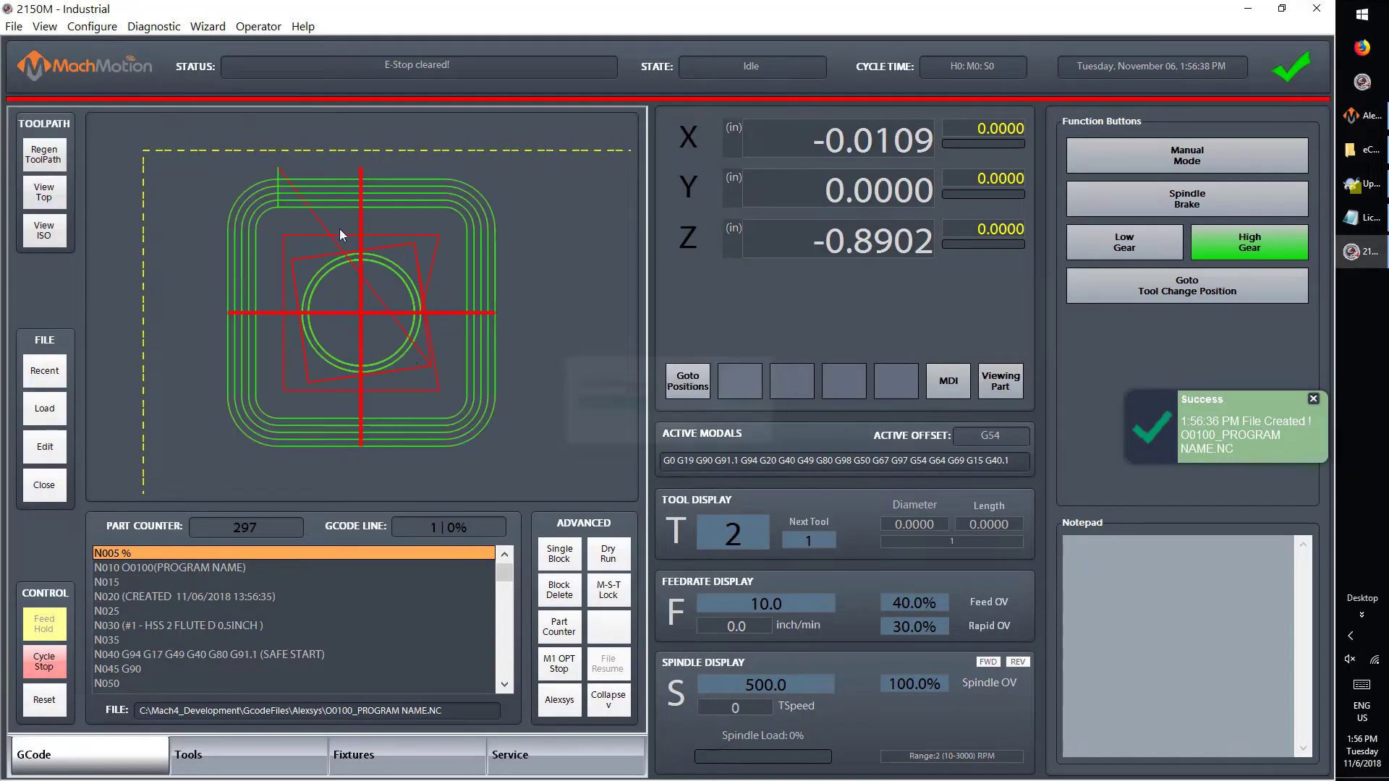
- Tilt the O0100 toolpath preview from top view into an isometric 3D view
drag(542, 407, 492, 350)
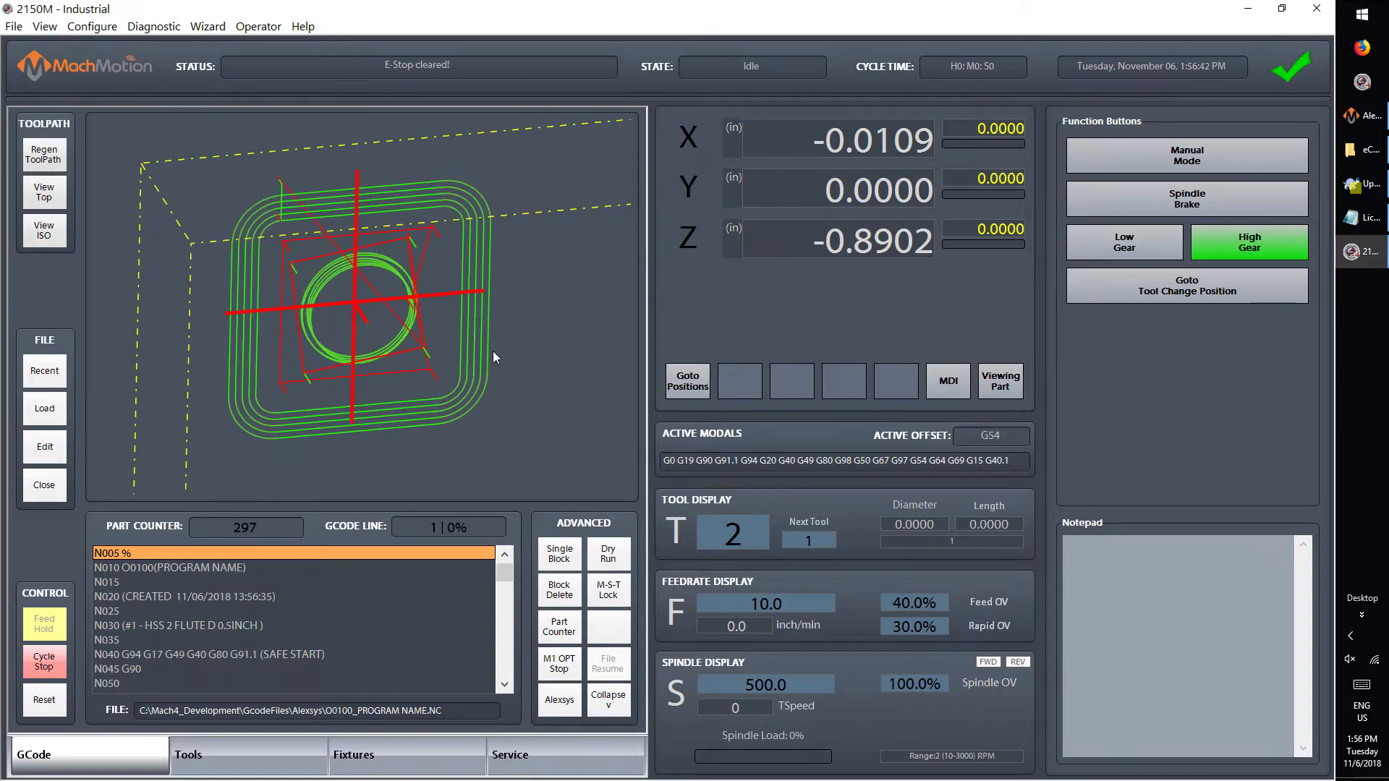